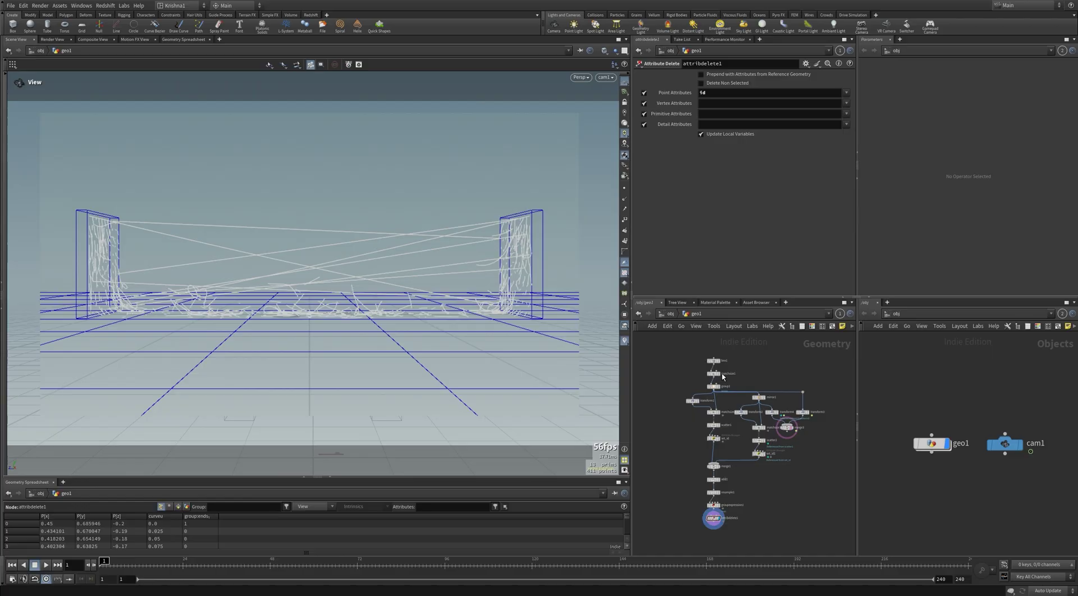
# Step: Zoom the network view in on the box1 node
pyautogui.scroll(3, 722, 373)
pyautogui.moveTo(723, 357)
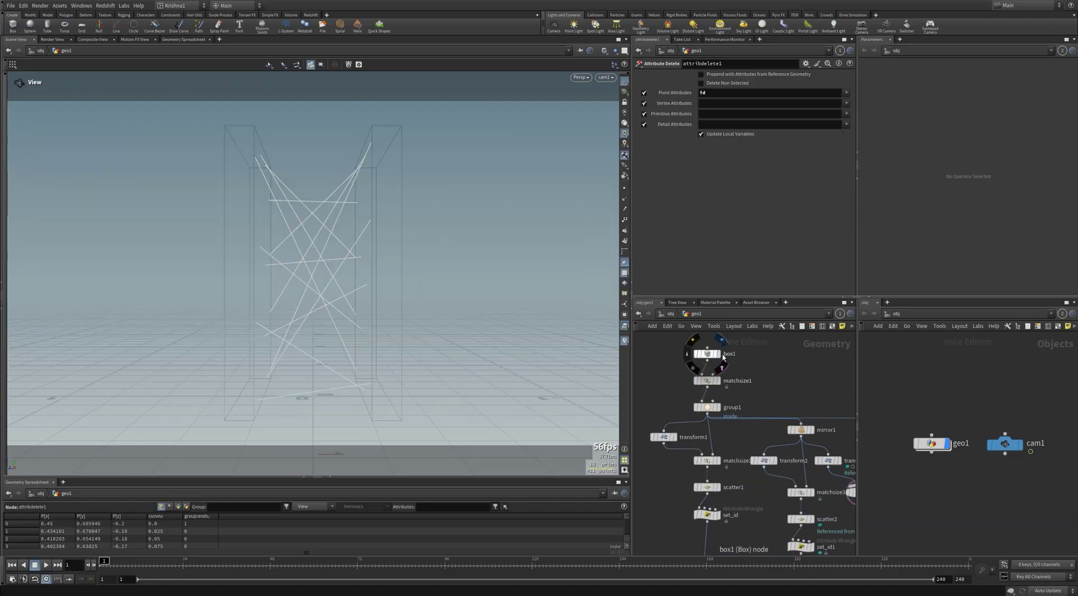
# Step: Display box1, then step through matchsize1, group1 and transform1, viewing each result
pyautogui.click(714, 354)
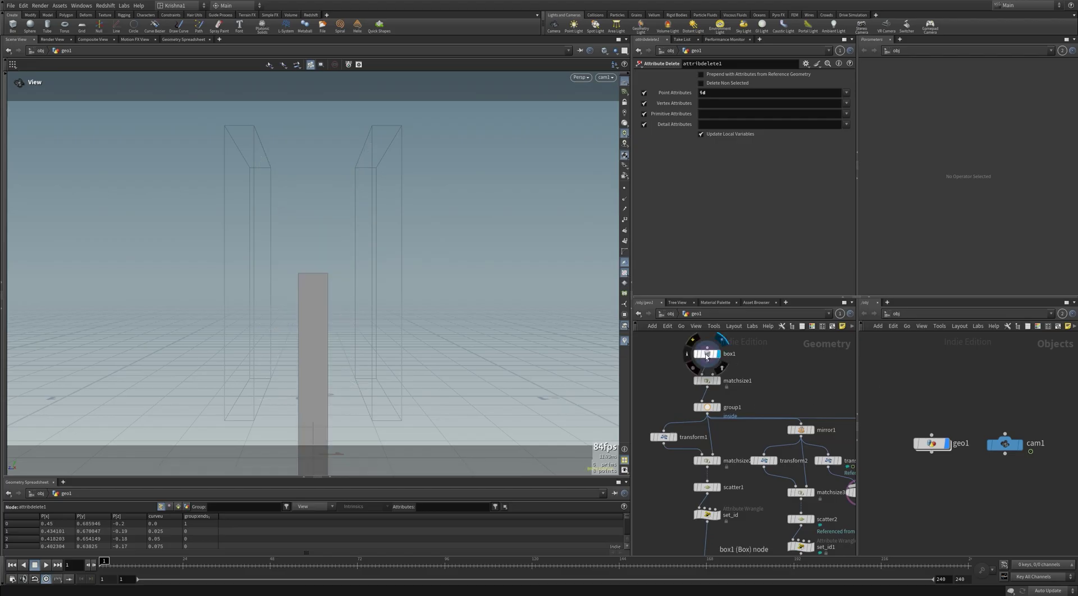
pyautogui.click(707, 355)
pyautogui.click(715, 382)
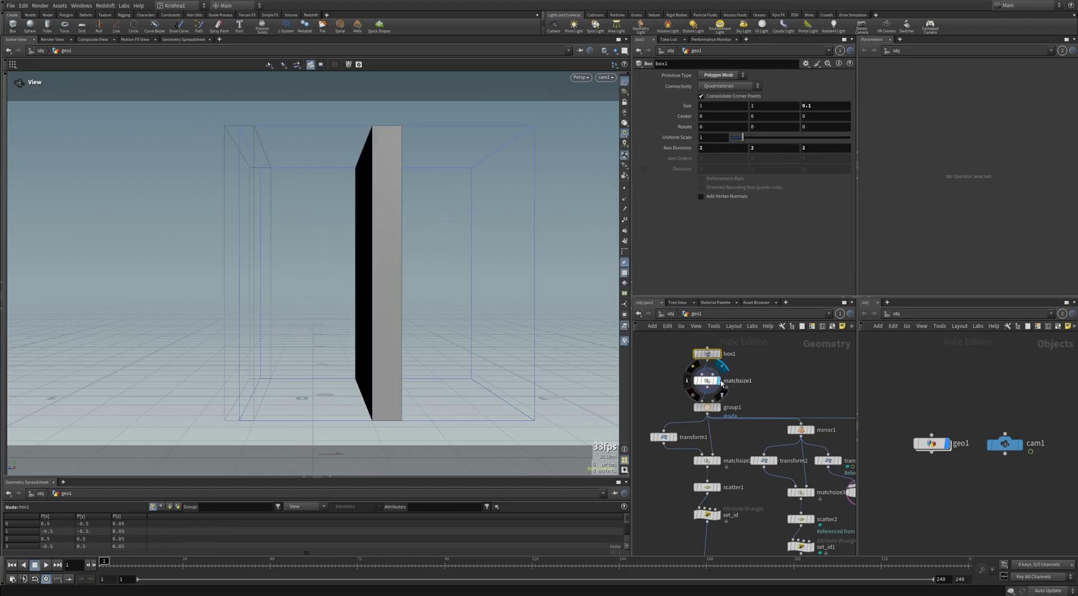
pyautogui.click(709, 382)
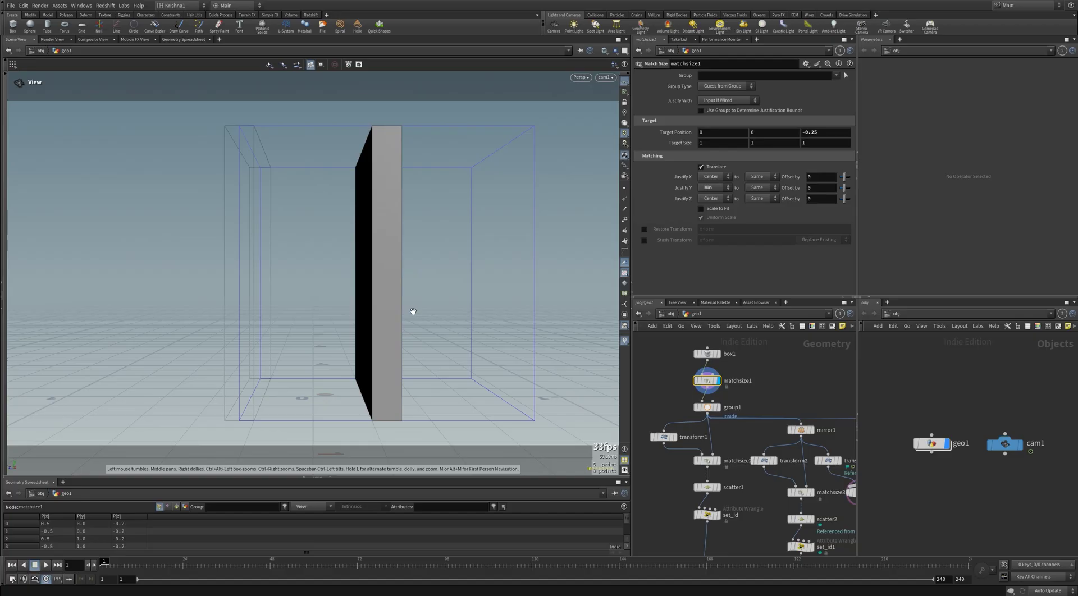
pyautogui.press('Down')
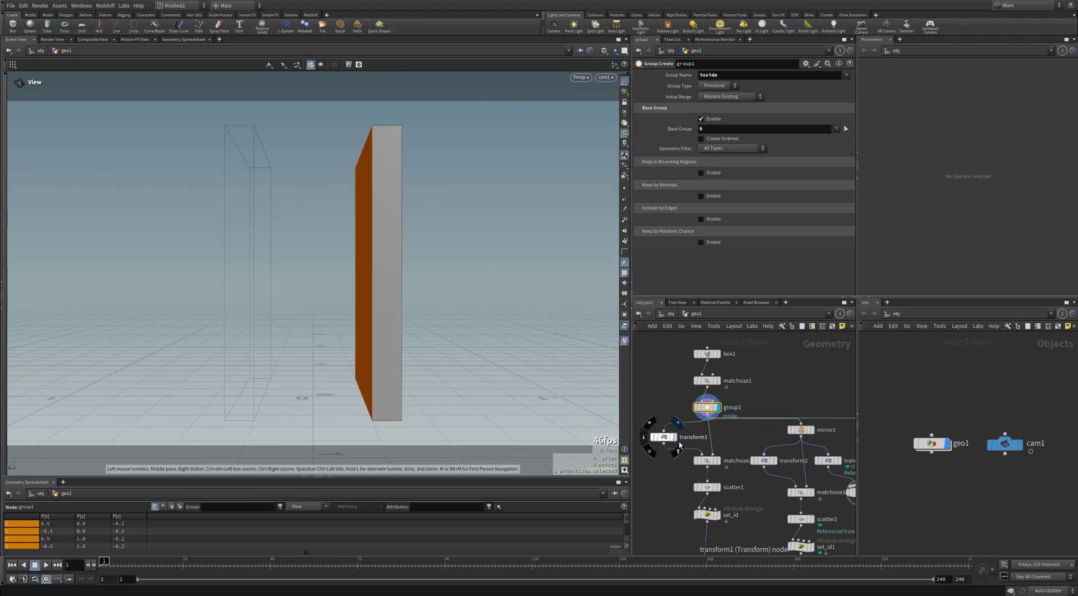
pyautogui.click(664, 438)
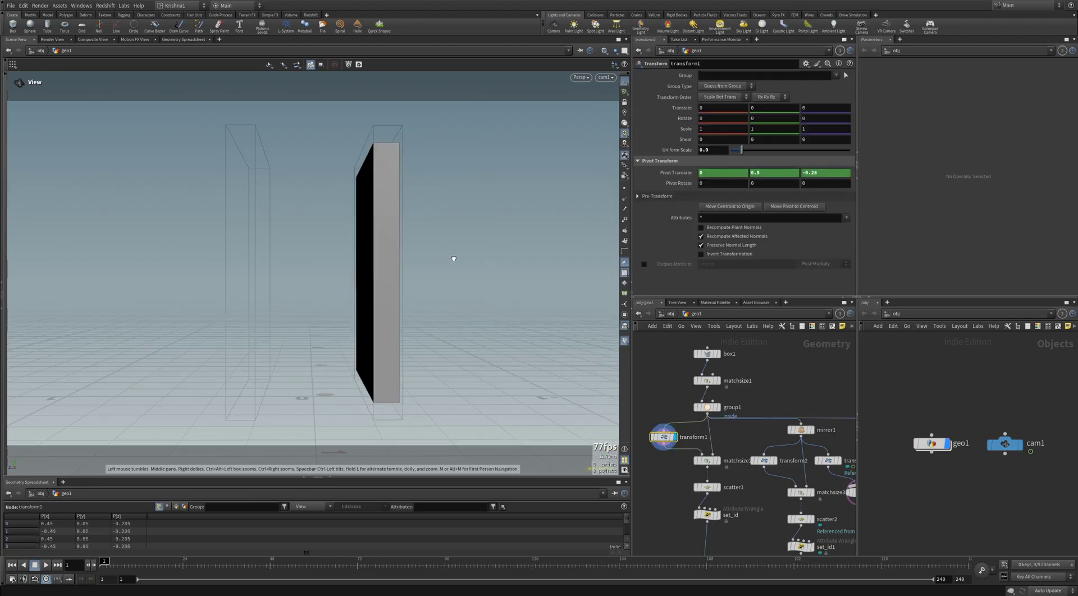
# Step: Examine transform1's pivot centroid expression while orbiting to see the slab edge-on
pyautogui.moveTo(504, 263); pyautogui.dragTo(387, 228)
pyautogui.click(676, 173)
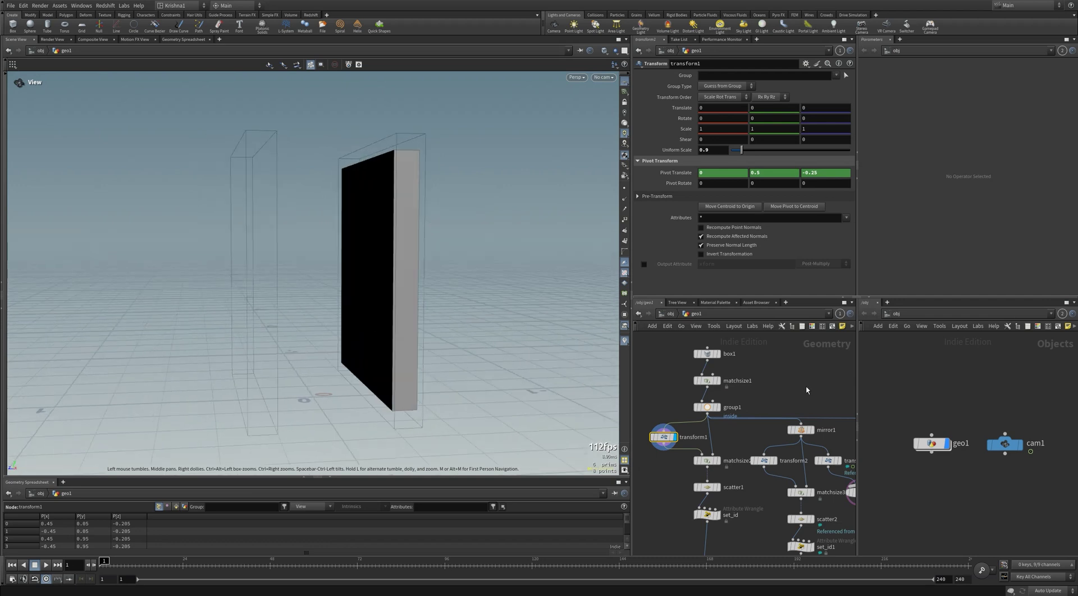
pyautogui.moveTo(359, 272); pyautogui.dragTo(335, 267)
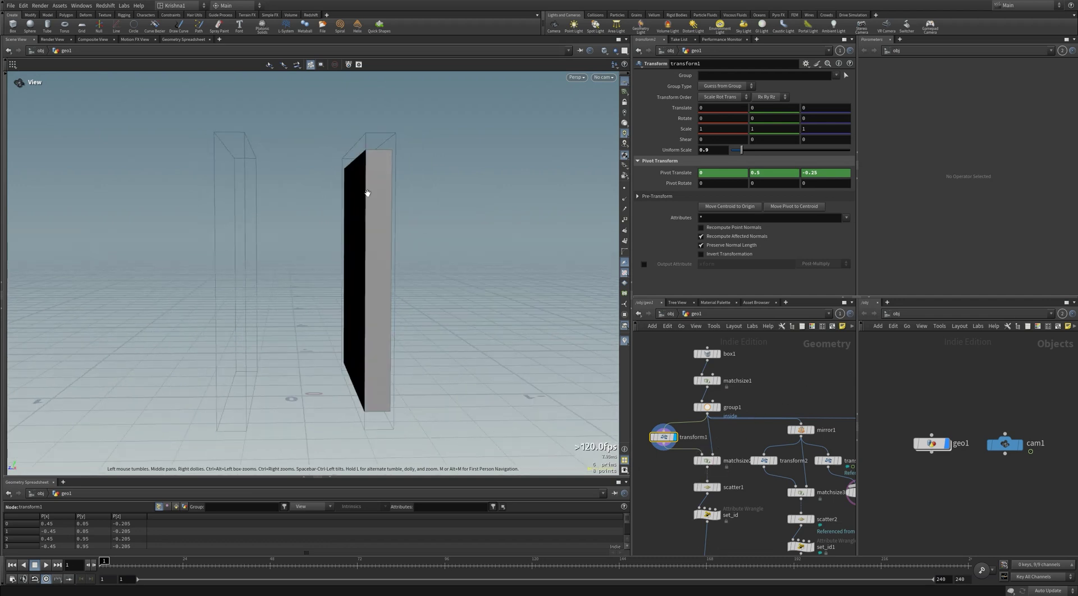
pyautogui.moveTo(368, 192); pyautogui.dragTo(358, 198)
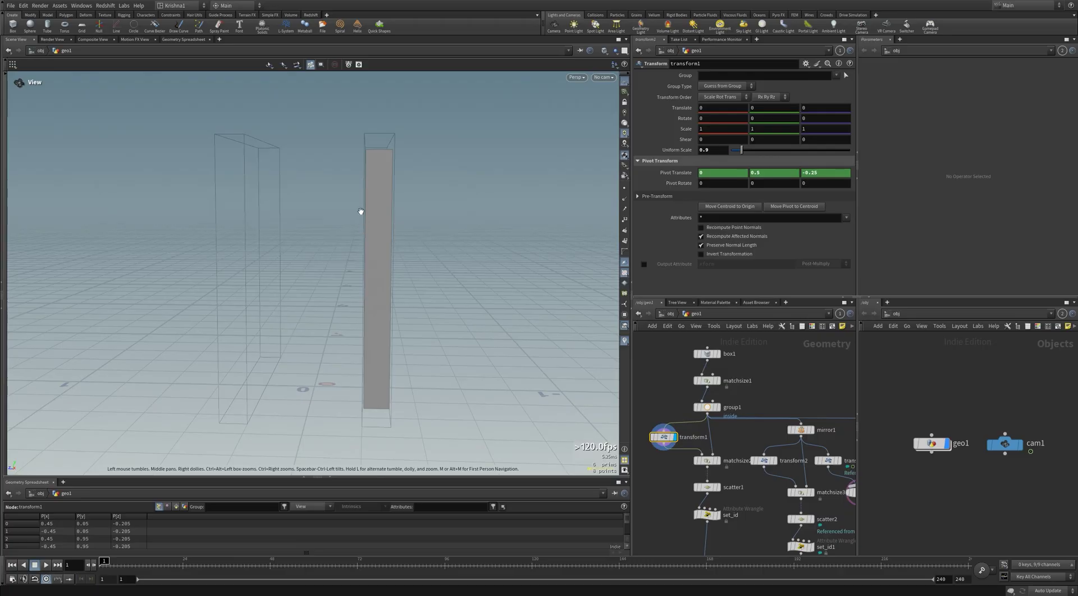
pyautogui.scroll(6, 364, 211)
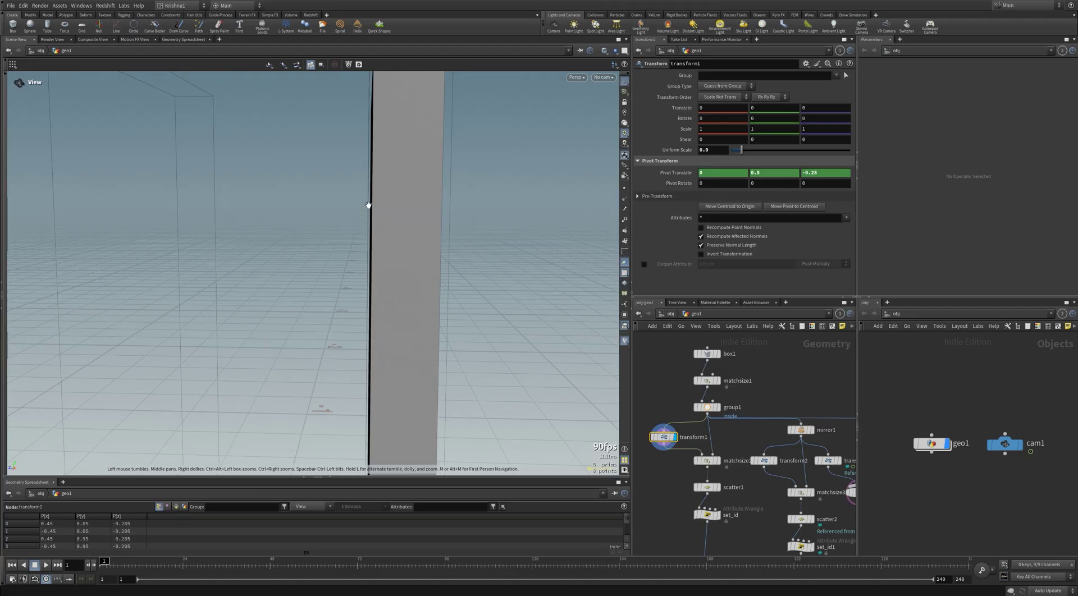
# Step: On matchsize2, try Z justification None, then restore it to Max
pyautogui.click(716, 460)
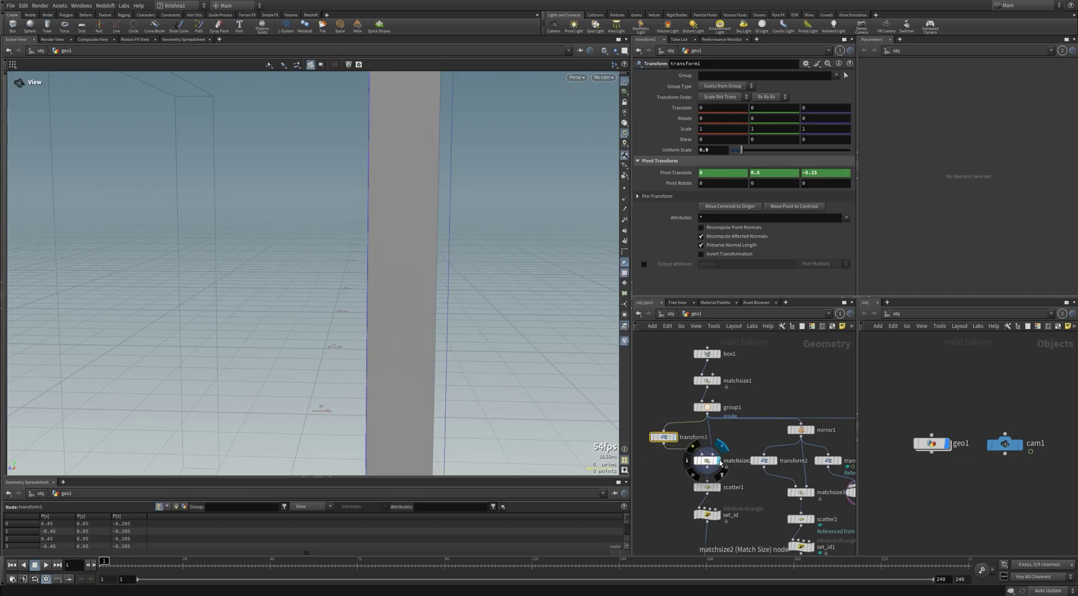
pyautogui.click(702, 462)
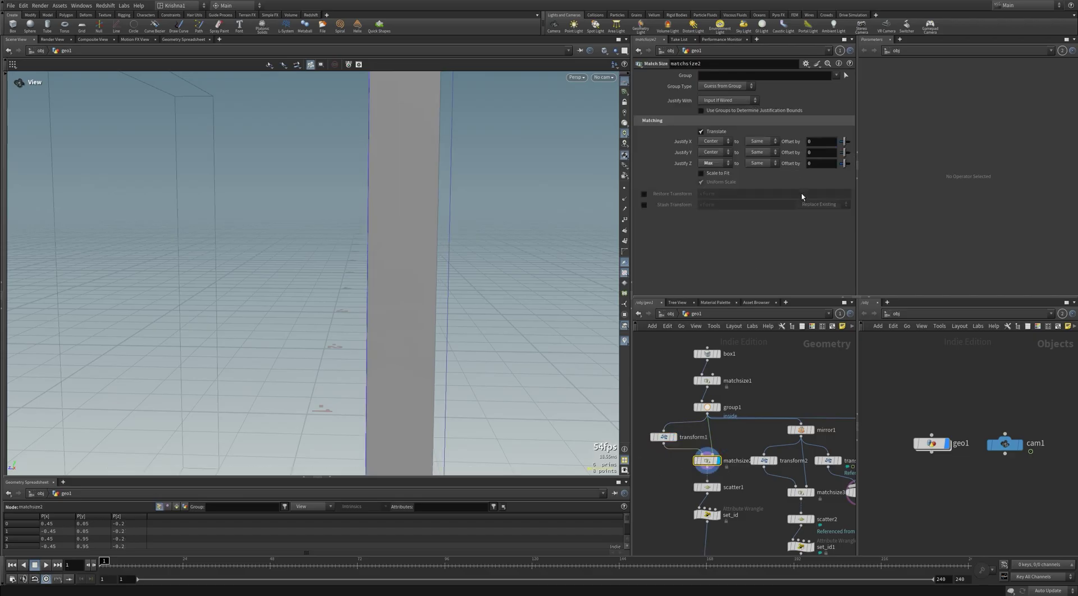
pyautogui.click(712, 164)
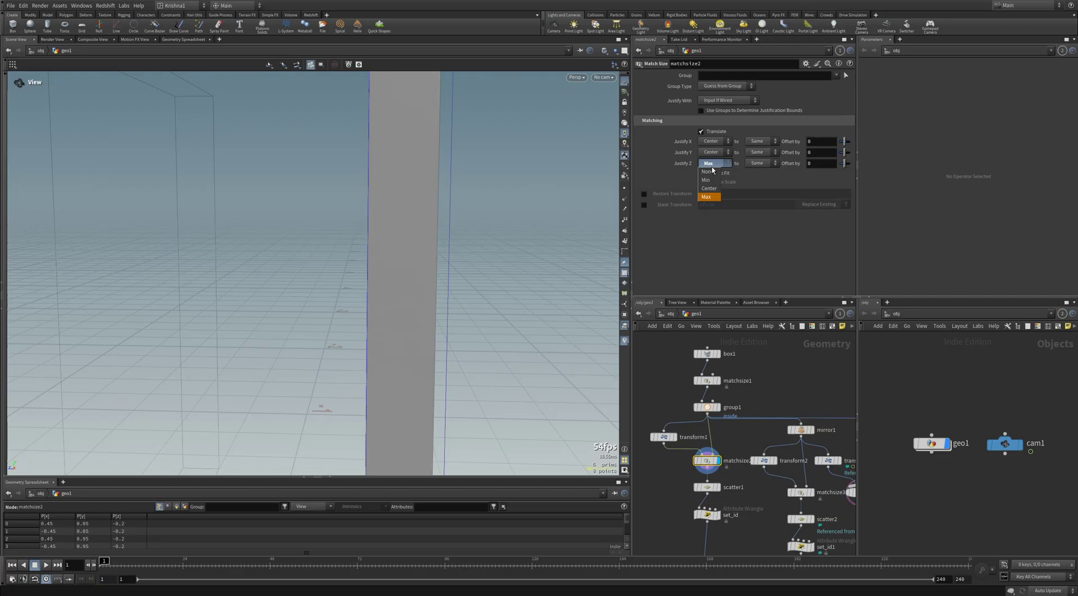
pyautogui.click(709, 172)
pyautogui.click(713, 164)
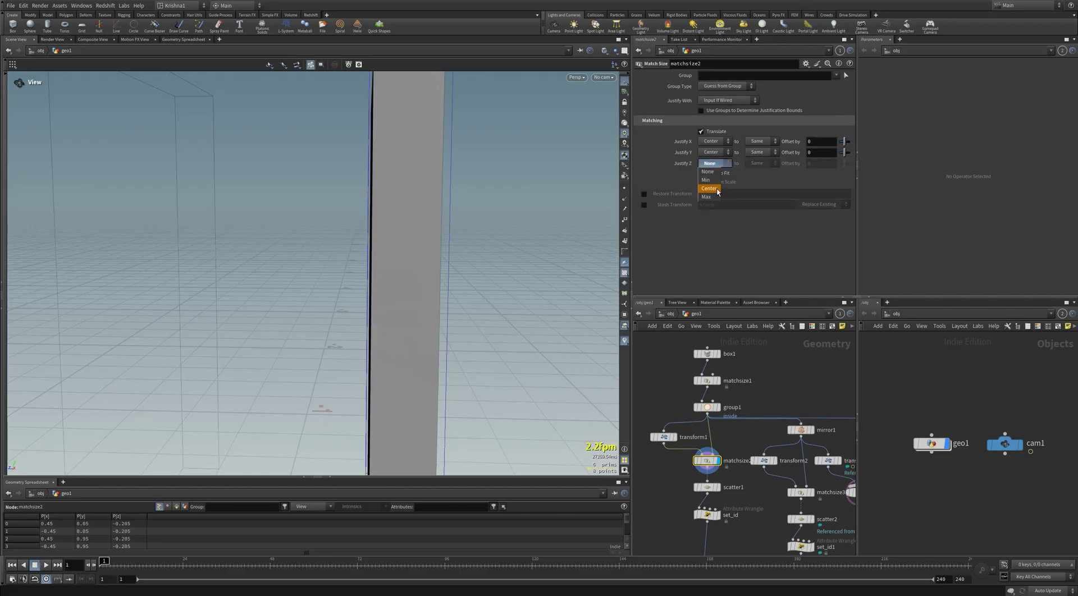
pyautogui.click(717, 196)
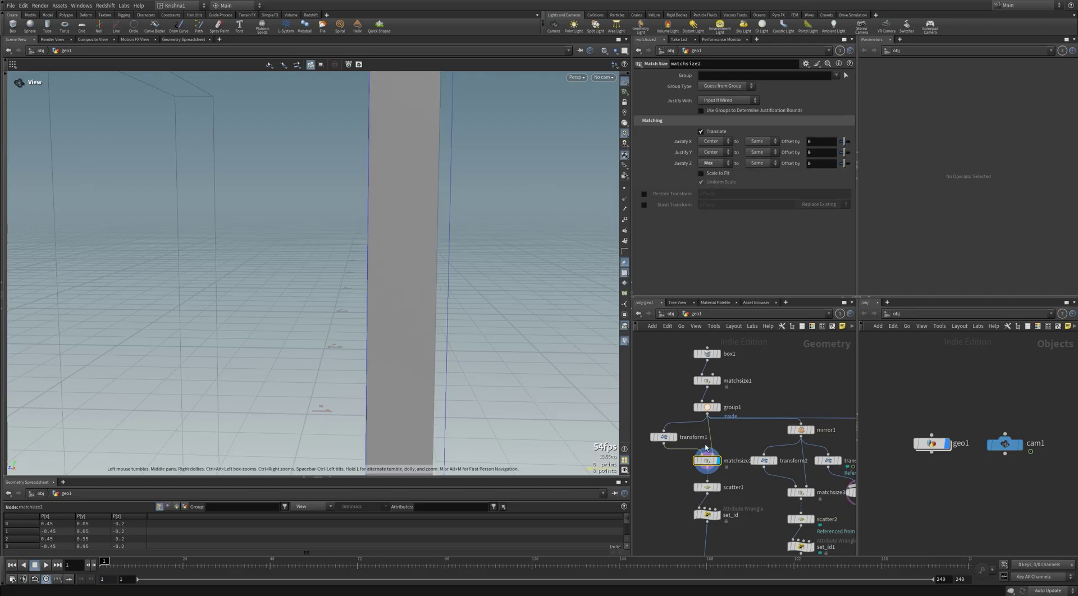
pyautogui.scroll(-2, 707, 447)
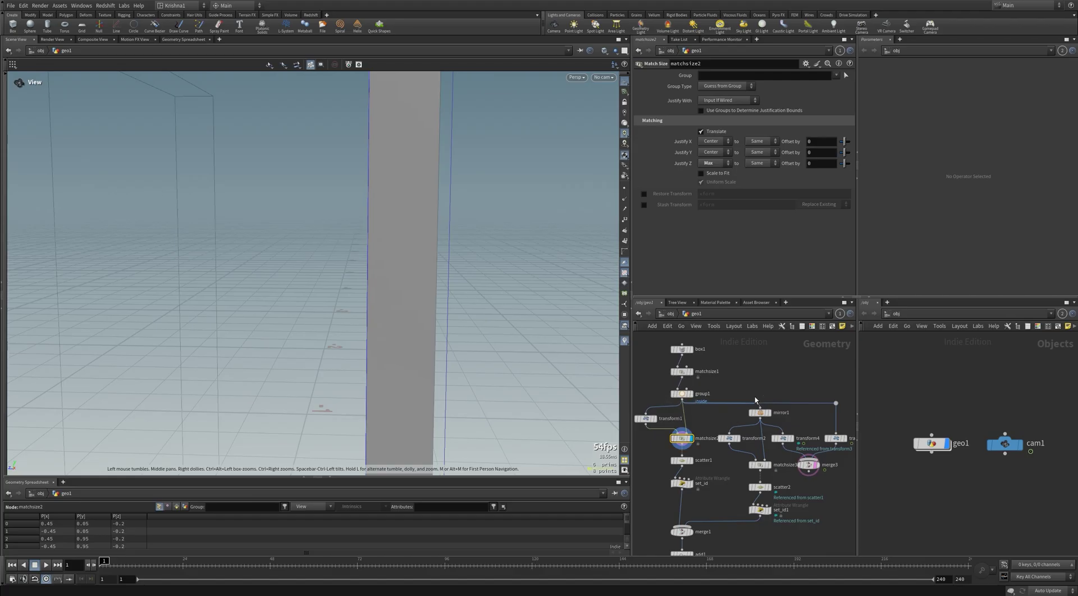
# Step: Select mirror1 and orbit to see both box tops and the solid box's dark side
pyautogui.click(761, 413)
pyautogui.moveTo(722, 451); pyautogui.dragTo(750, 408)
pyautogui.moveTo(279, 284); pyautogui.dragTo(343, 315, button='right')
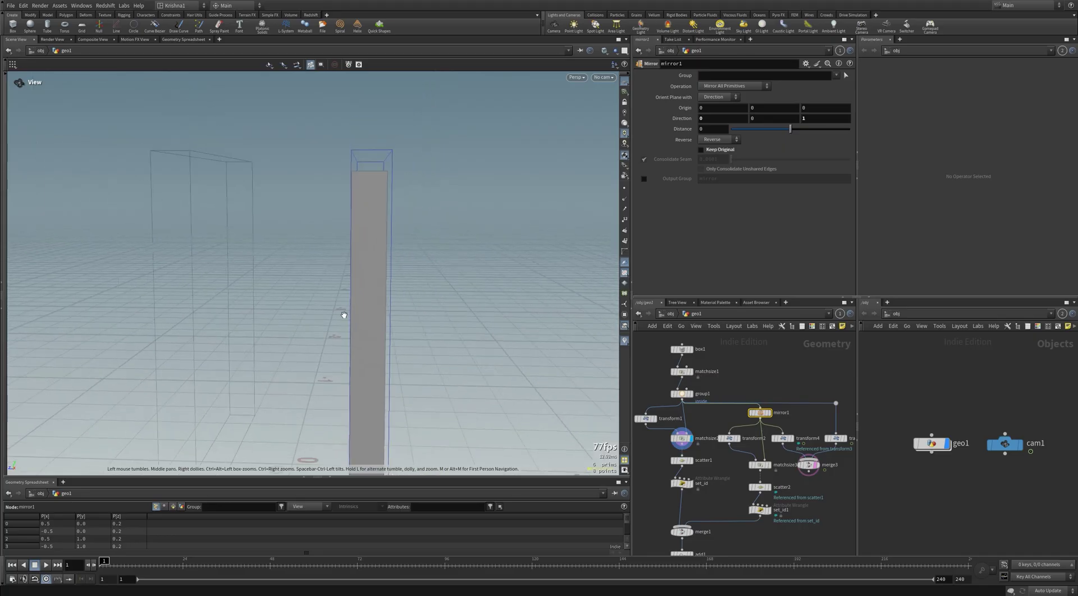
pyautogui.moveTo(344, 315); pyautogui.dragTo(354, 281)
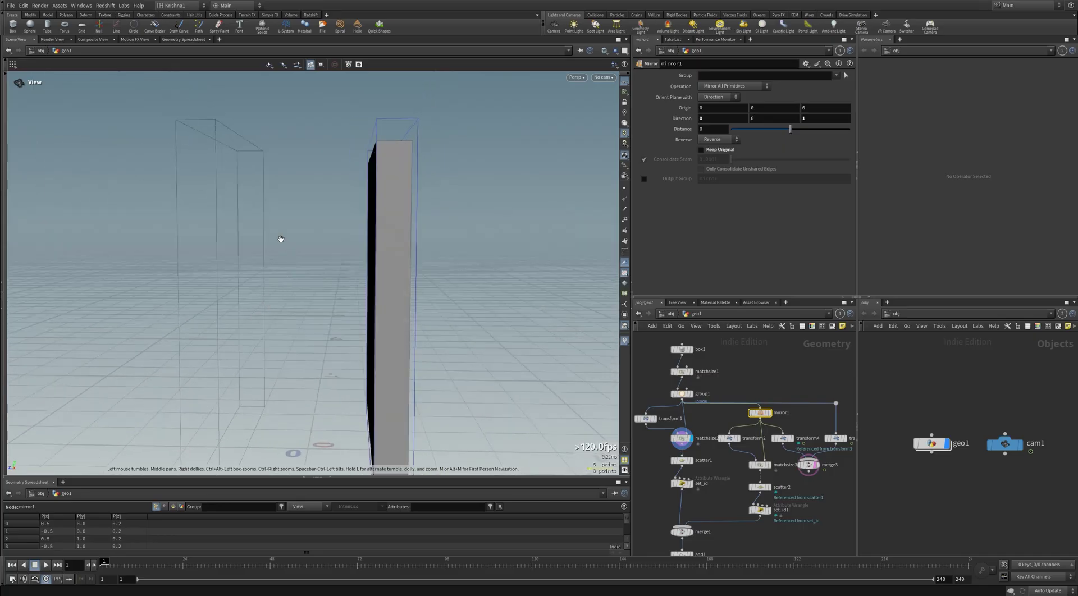
# Step: Display matchsize3 and scatter1 to view the scattered points inside the boxes
pyautogui.click(769, 465)
pyautogui.click(758, 465)
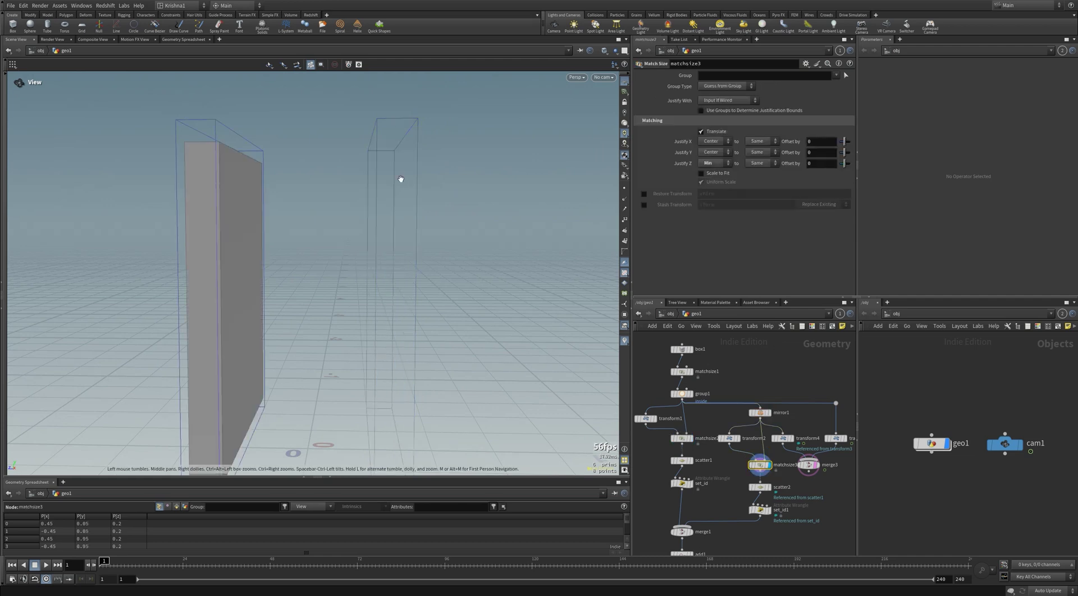
pyautogui.click(690, 460)
pyautogui.click(681, 460)
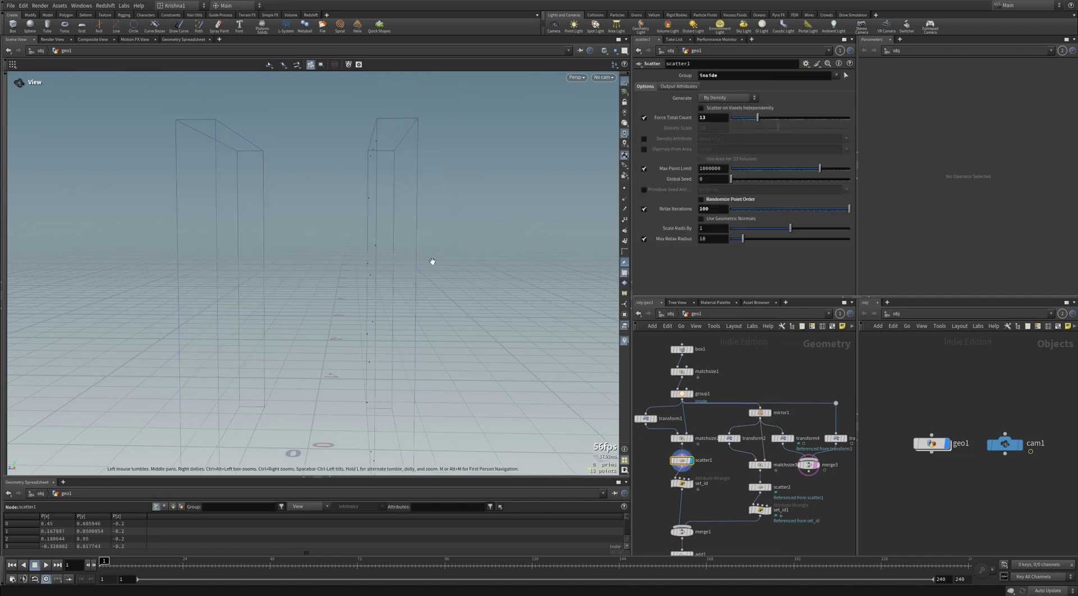
pyautogui.moveTo(433, 261); pyautogui.dragTo(354, 152)
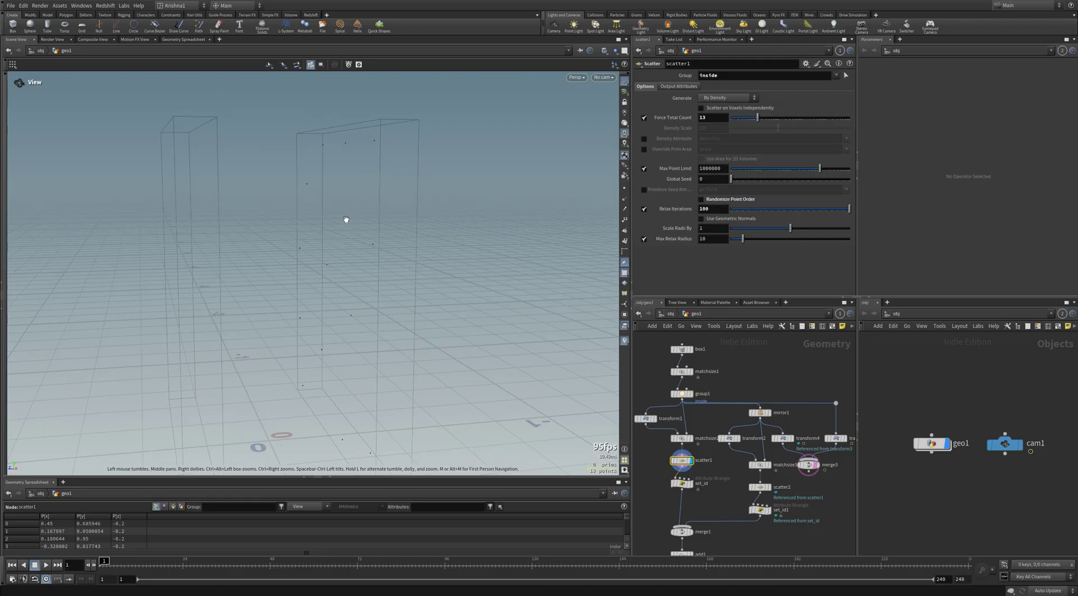
# Step: Recheck the transform, then compare scatter1's inside group with the second scatter's settings
pyautogui.click(646, 418)
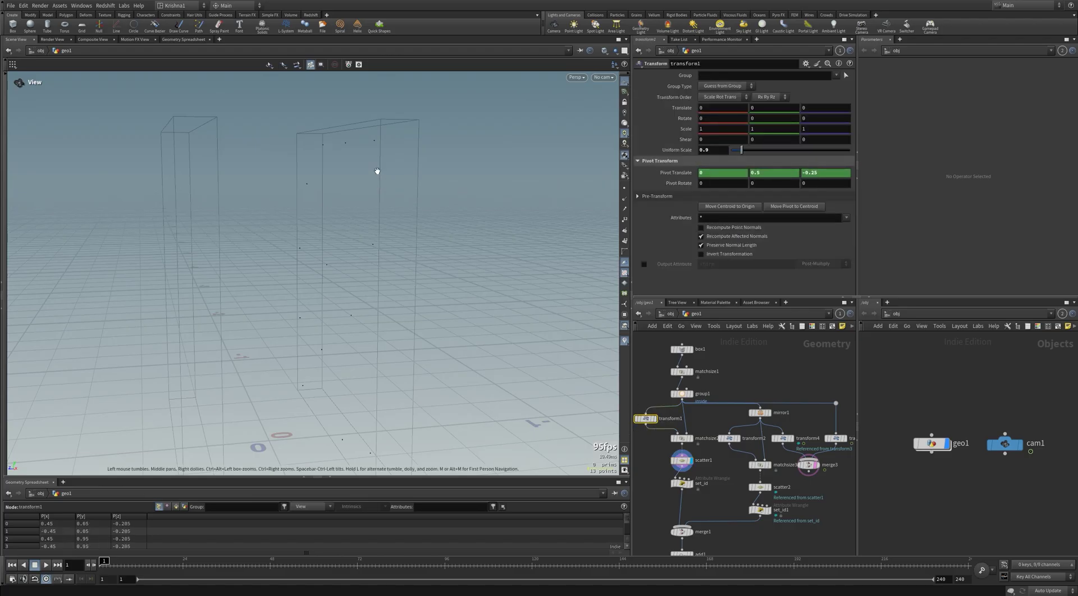
pyautogui.moveTo(378, 171); pyautogui.dragTo(384, 156)
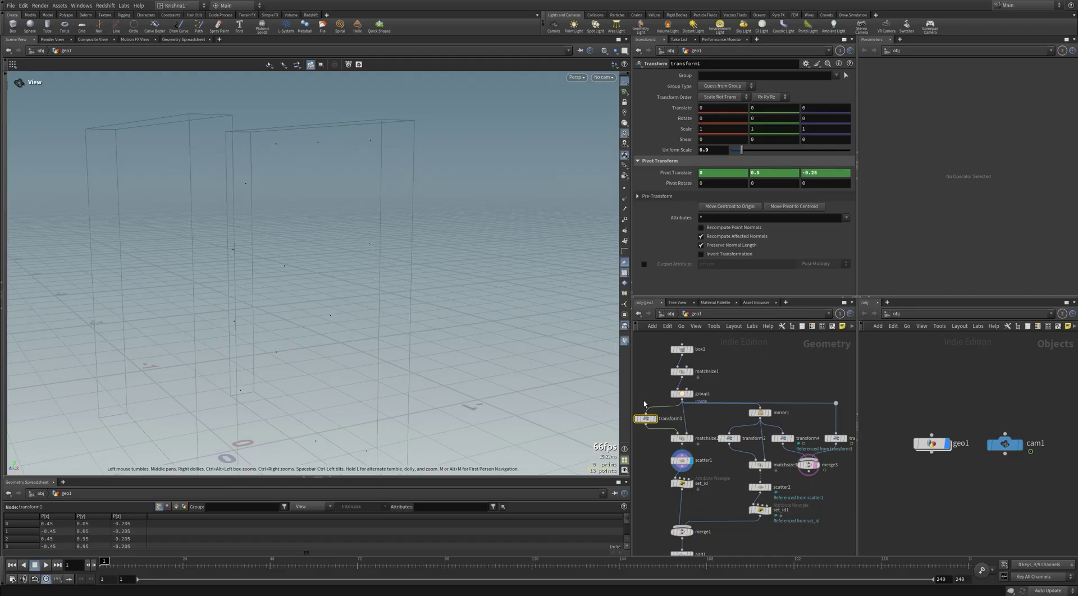
pyautogui.click(681, 461)
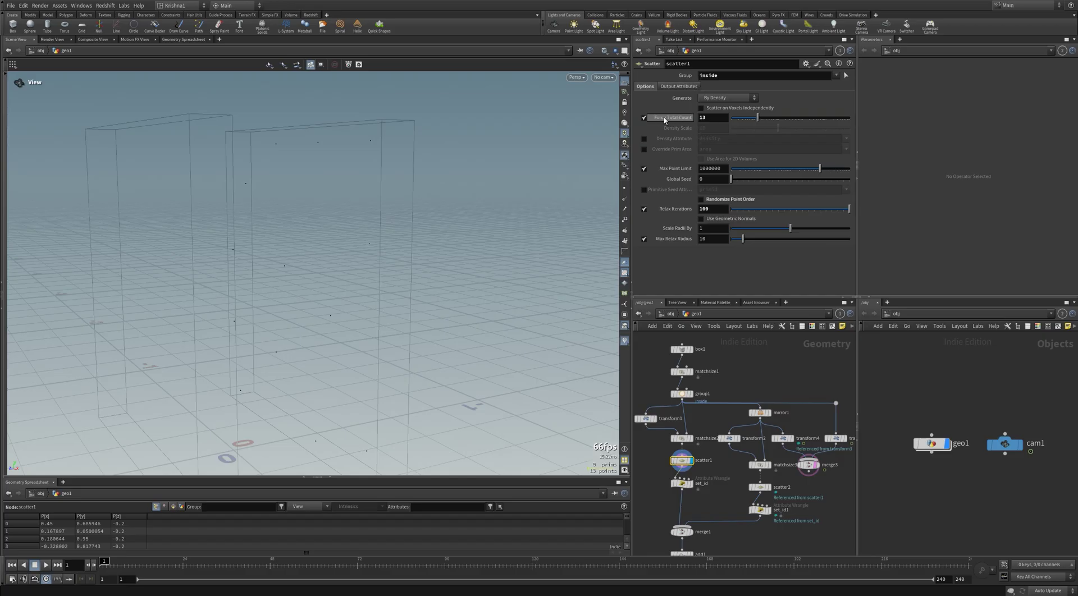
pyautogui.click(720, 75)
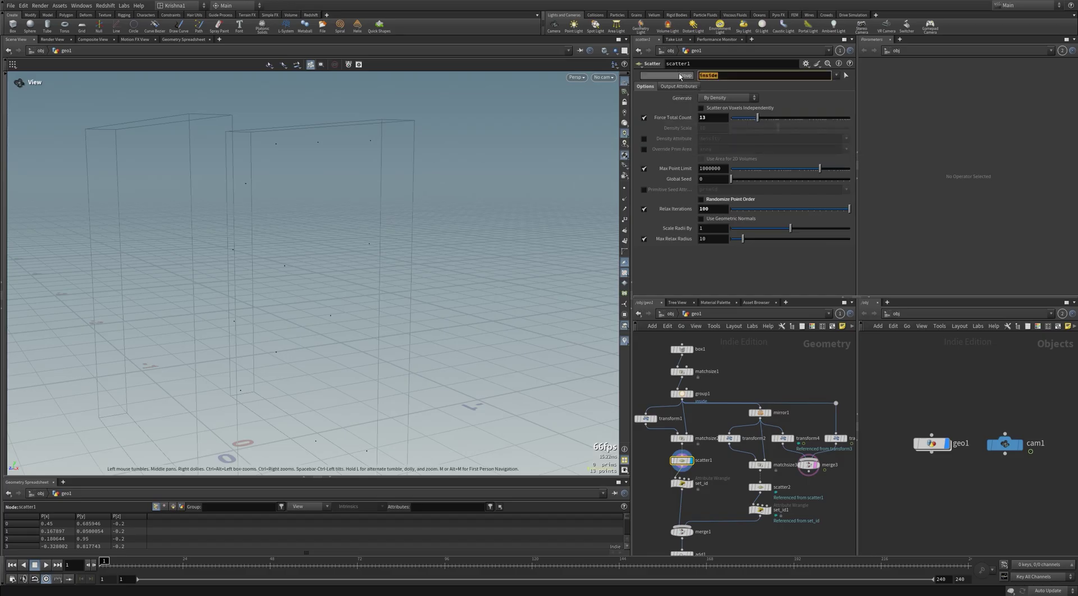
pyautogui.click(760, 465)
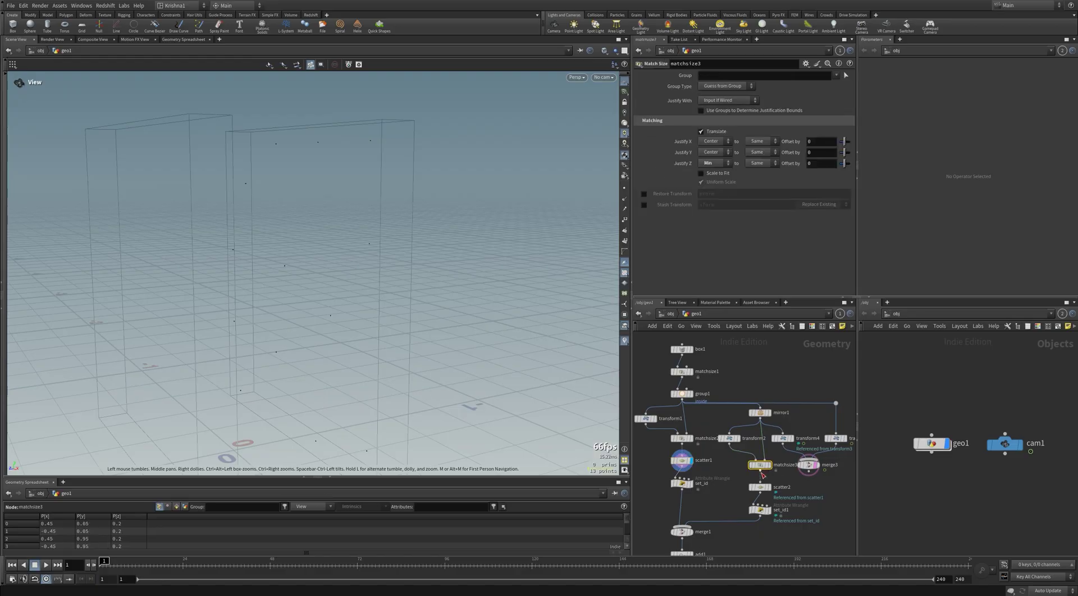
pyautogui.click(758, 487)
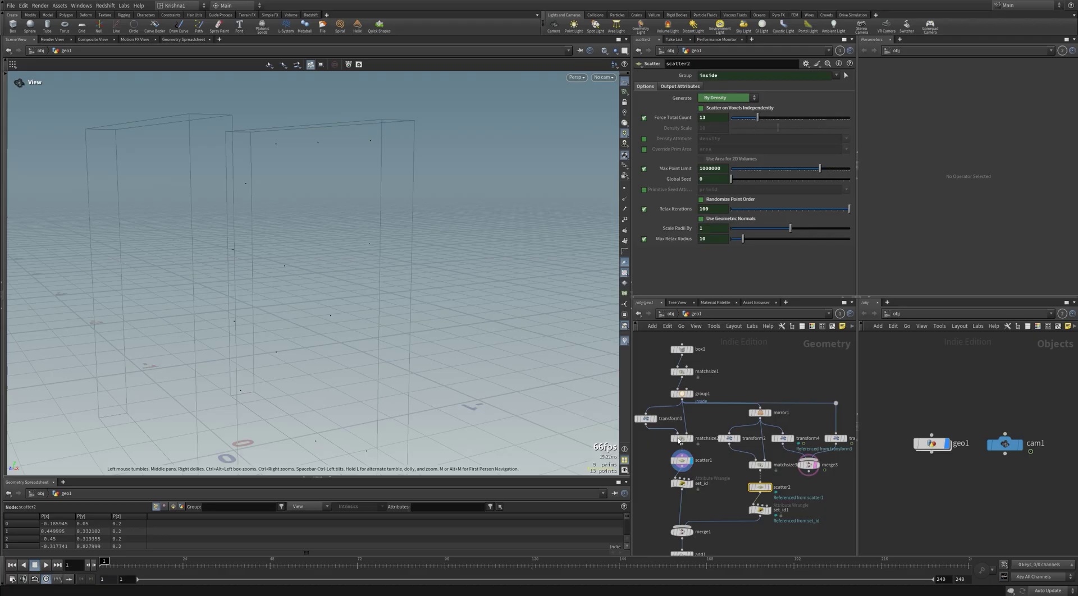
# Step: Create a referenced copy of scatter1, then delete it
pyautogui.rightClick(684, 461)
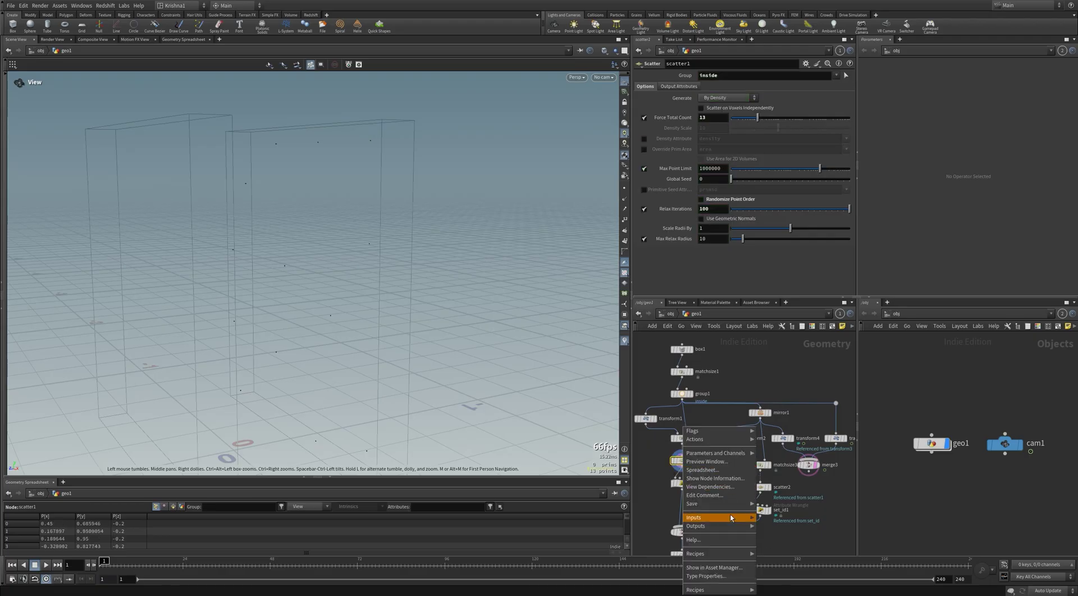
pyautogui.moveTo(716, 439)
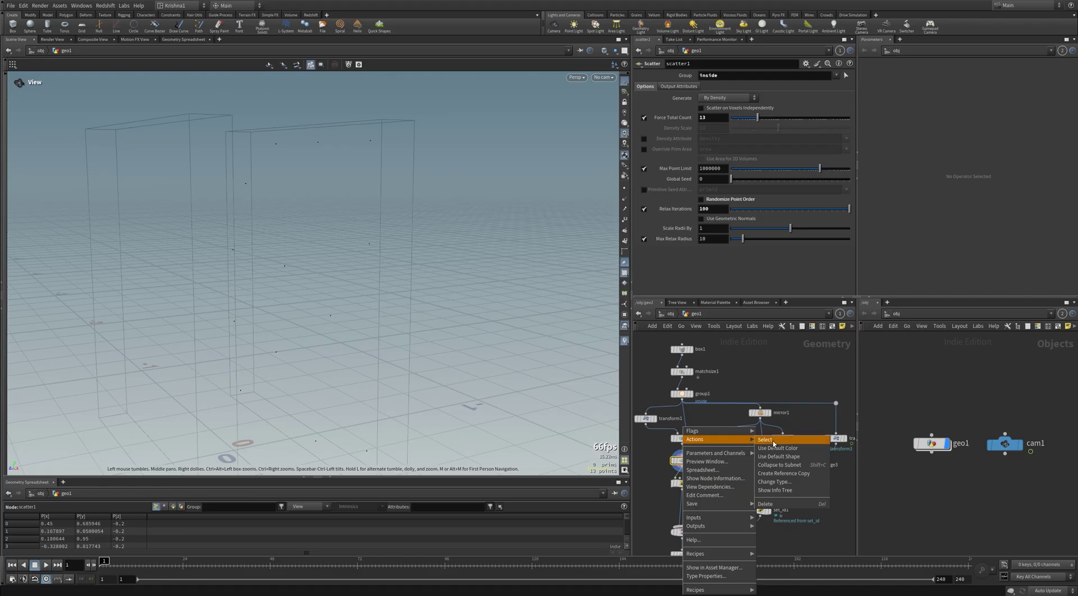
pyautogui.click(783, 475)
pyautogui.click(729, 486)
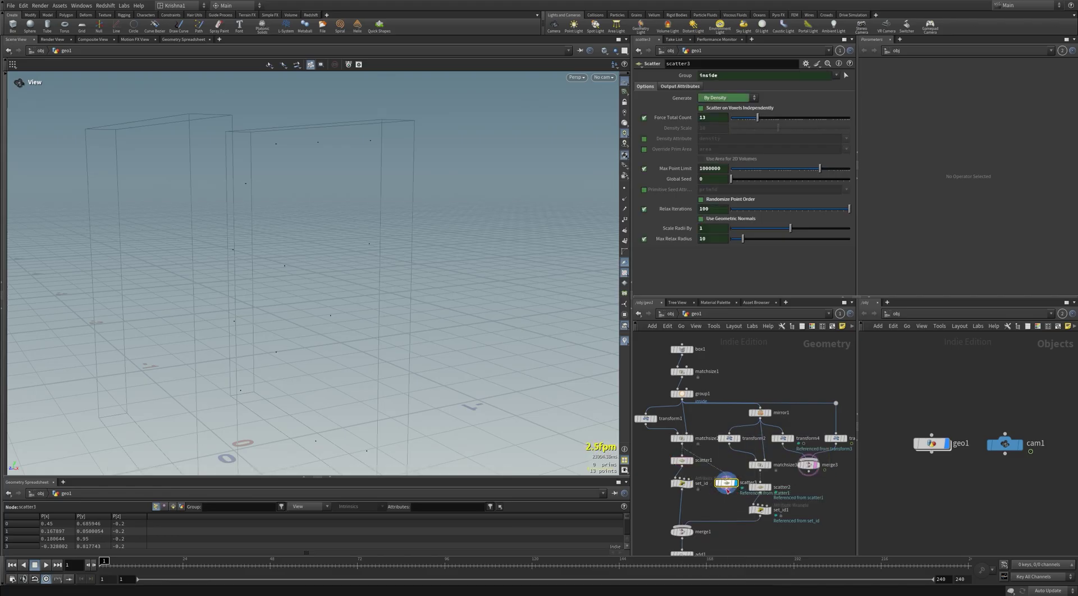
pyautogui.press('Delete')
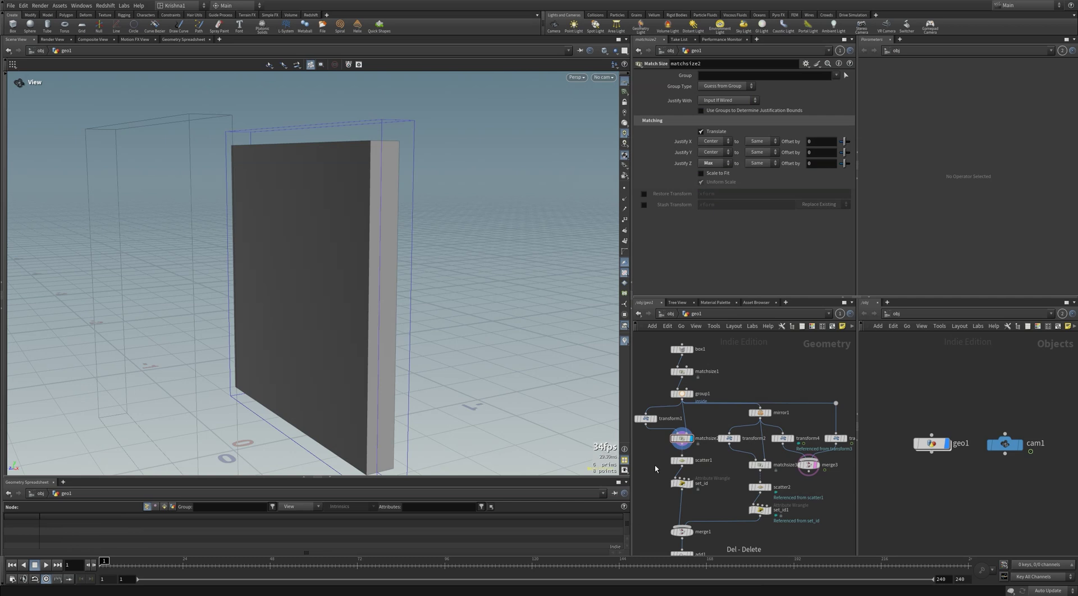
# Step: Raise scatter1's Force Total Count to 19 and compare it with the second scatter
pyautogui.click(681, 461)
pyautogui.moveTo(763, 125); pyautogui.dragTo(766, 124)
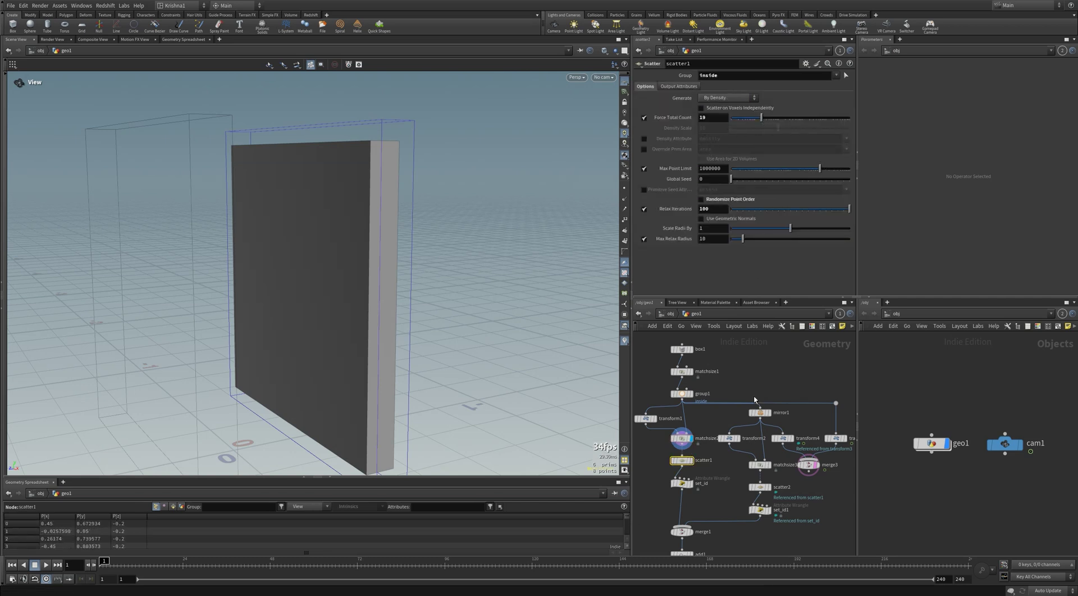
pyautogui.click(764, 490)
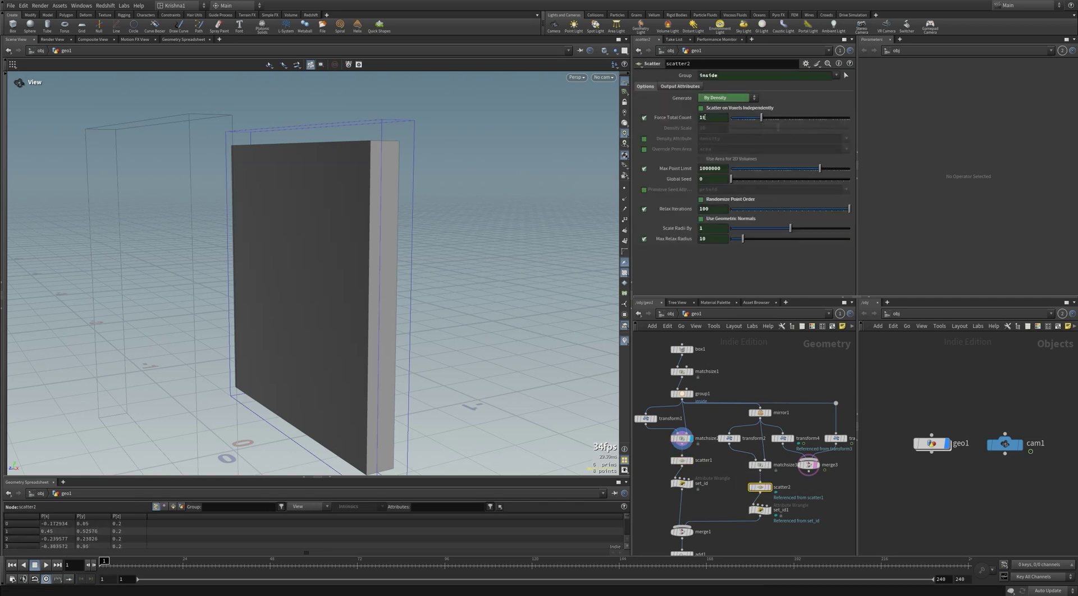
pyautogui.click(675, 461)
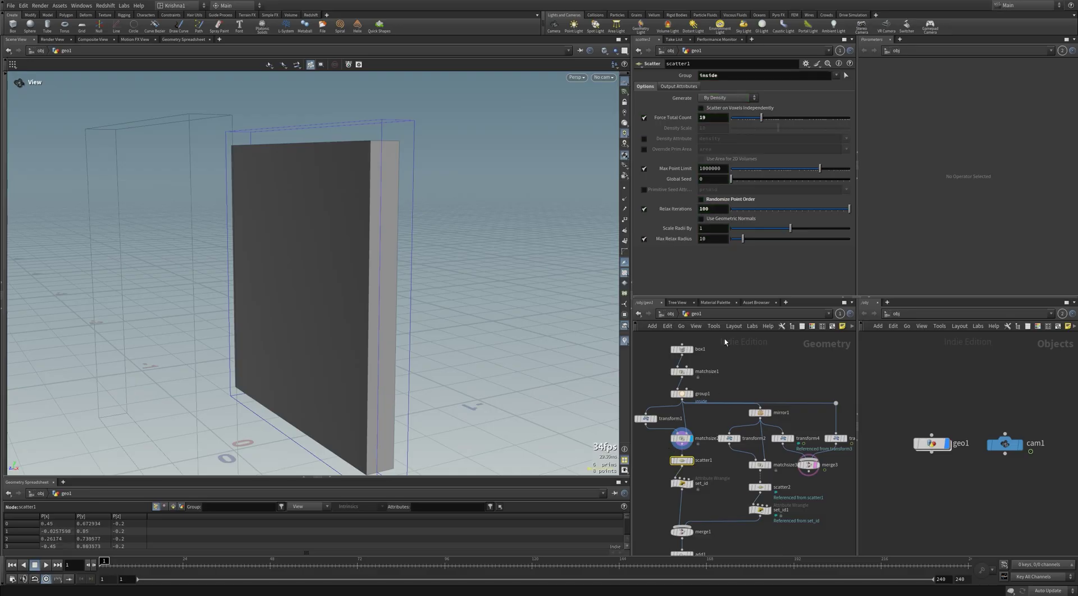
pyautogui.click(714, 118)
# Step: Set scatter1's Force Total Count to 8 and inspect both panels' points sorted by id
pyautogui.write('8')
pyautogui.press('Return')
pyautogui.moveTo(733, 483); pyautogui.dragTo(741, 454, button='middle')
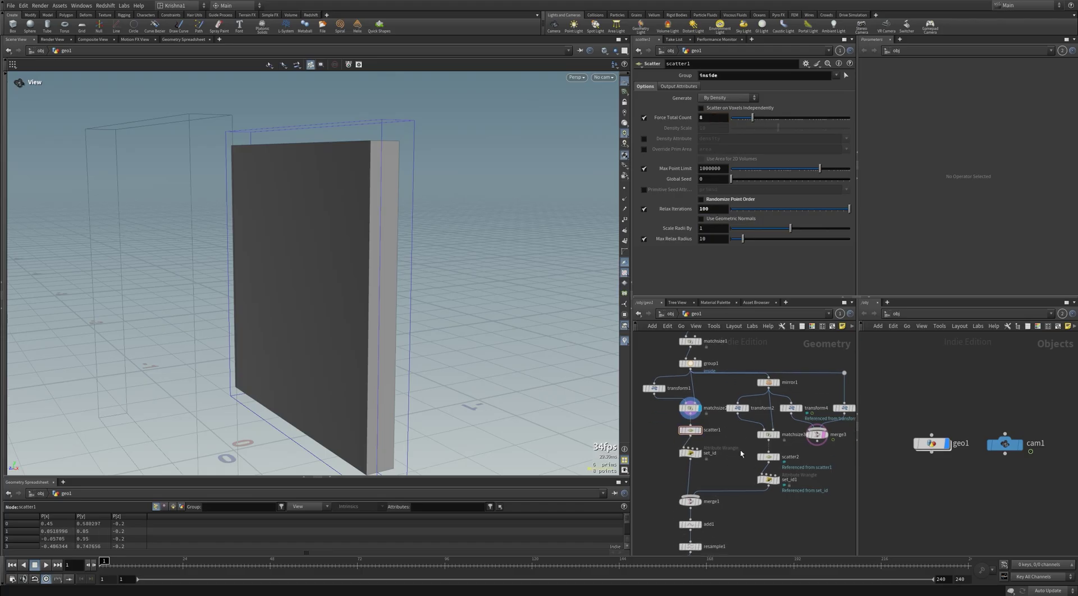
pyautogui.click(698, 455)
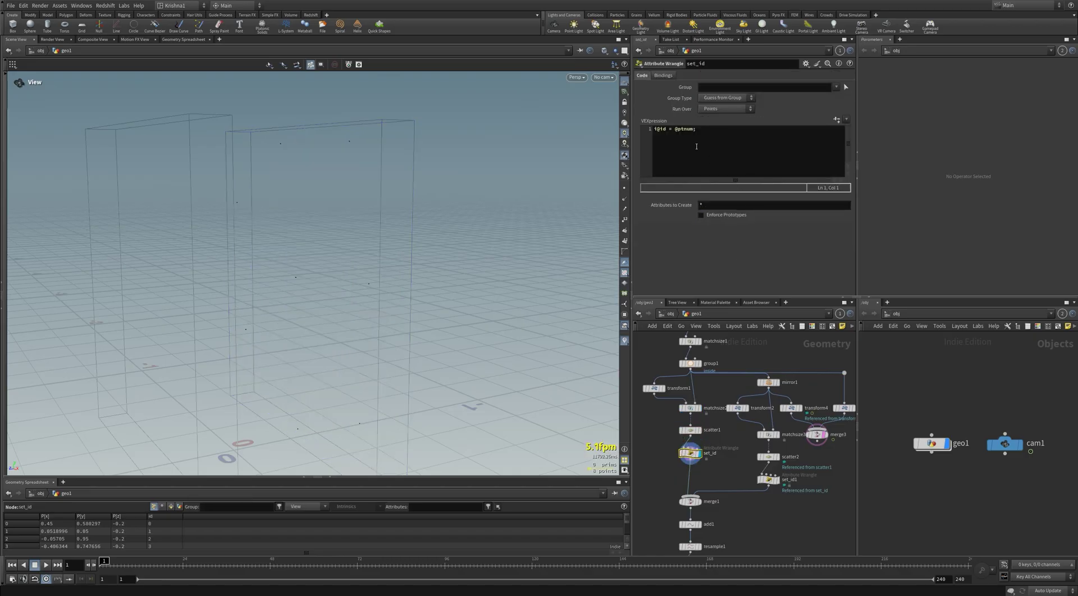
pyautogui.click(159, 516)
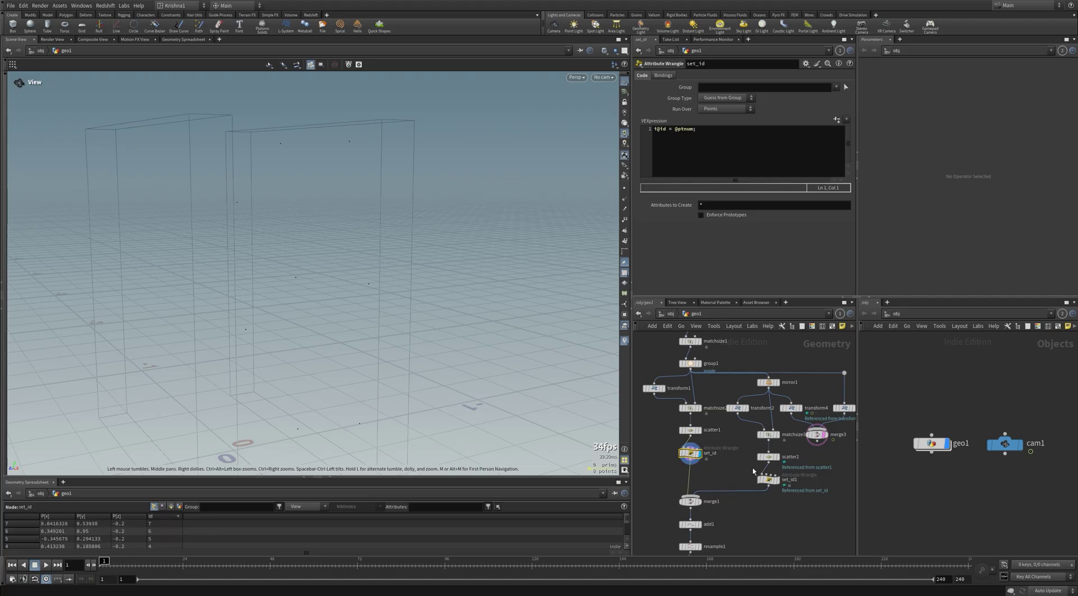
pyautogui.click(777, 480)
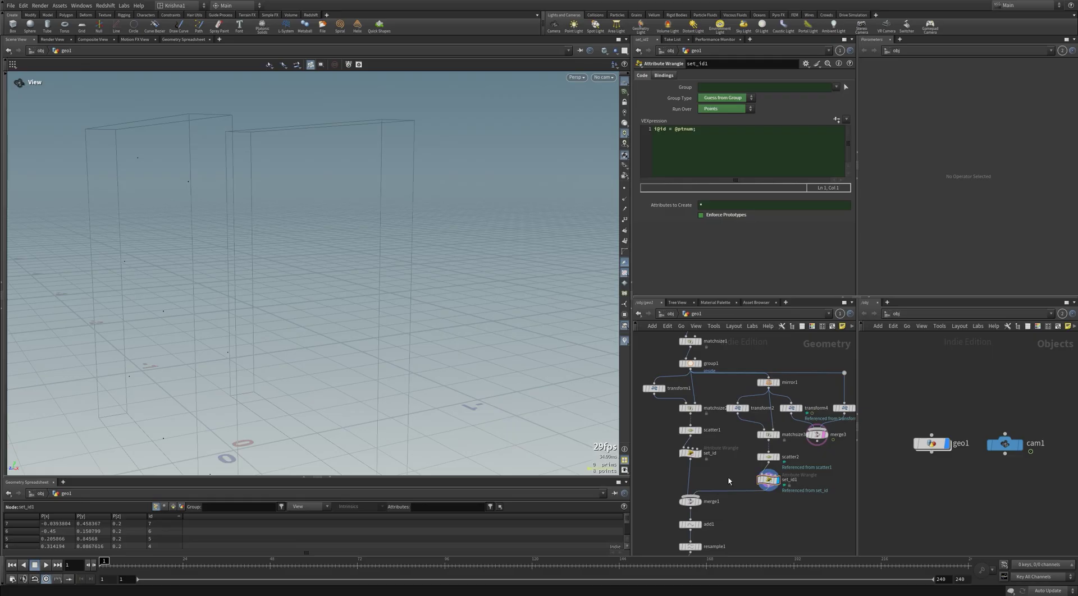
# Step: Add a Mirror node after set_id and display the strand lines built from the points
pyautogui.press('Tab')
pyautogui.write('mirr')
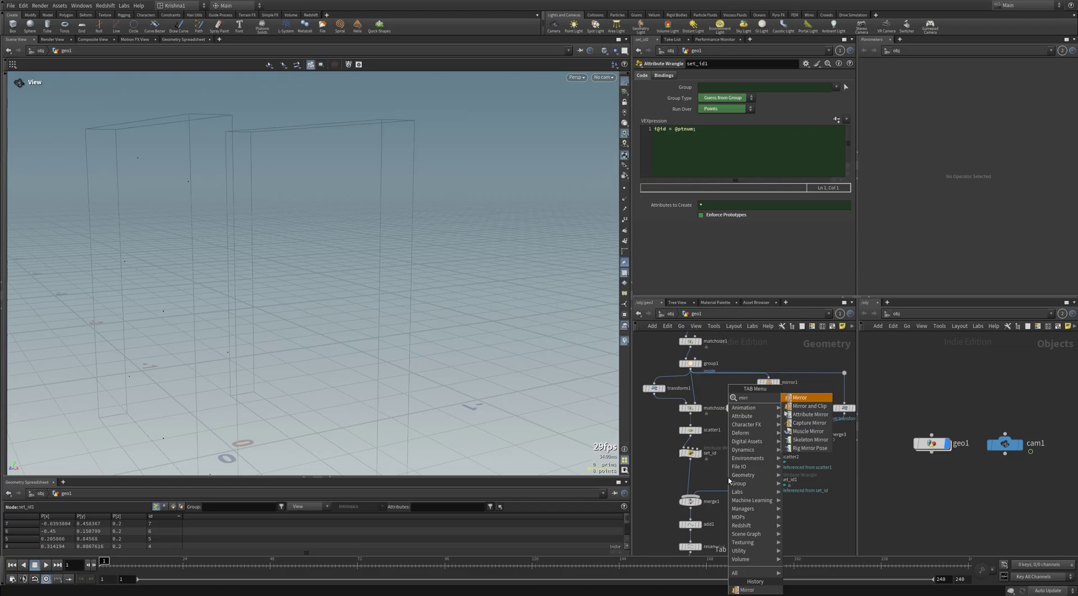
pyautogui.press('Return')
pyautogui.click(729, 477)
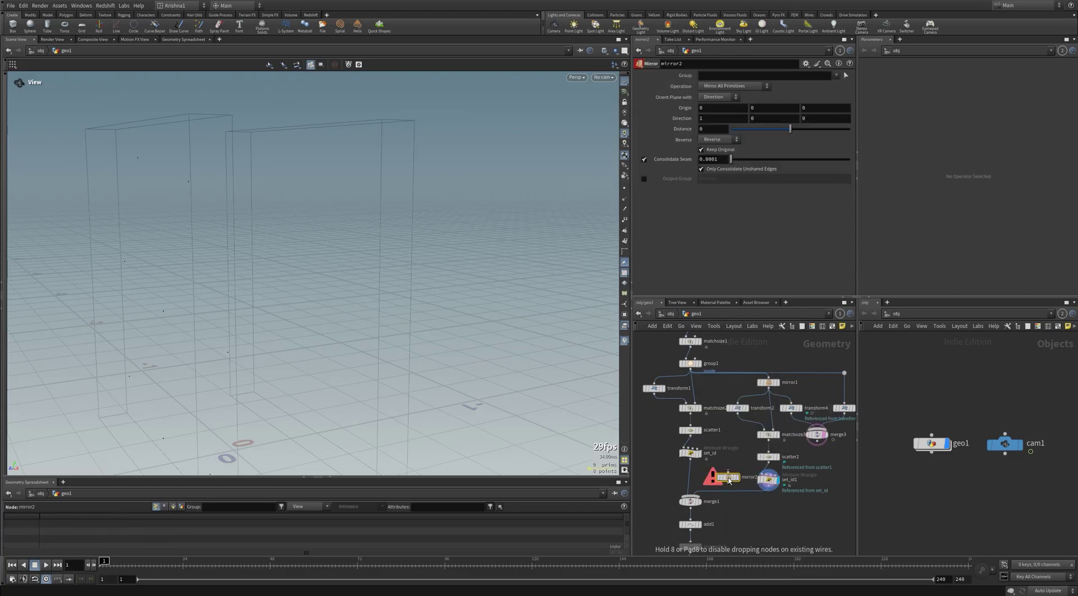
pyautogui.click(728, 481)
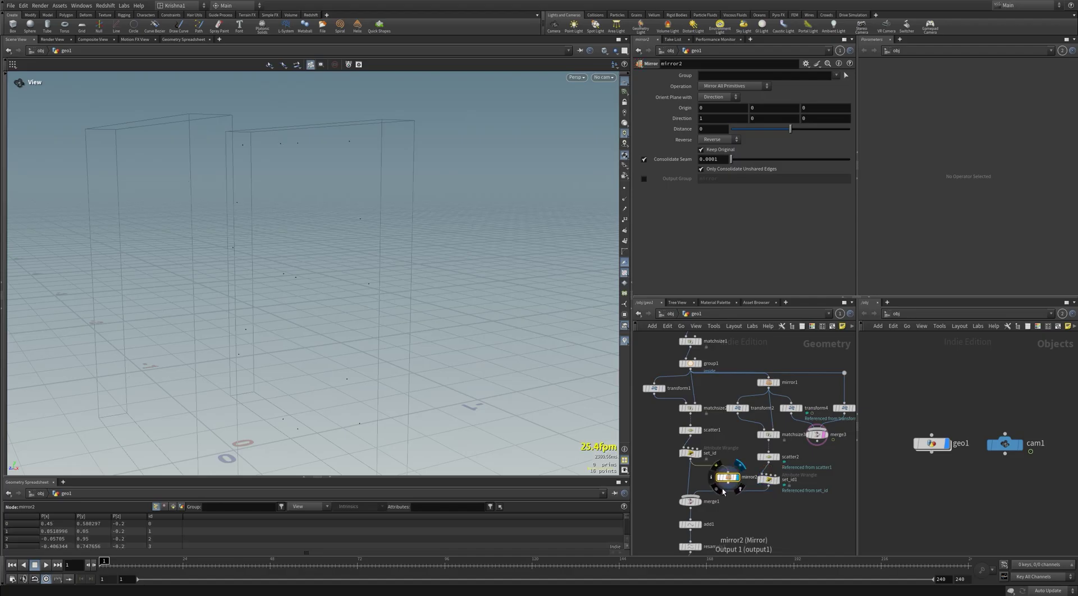
pyautogui.click(690, 502)
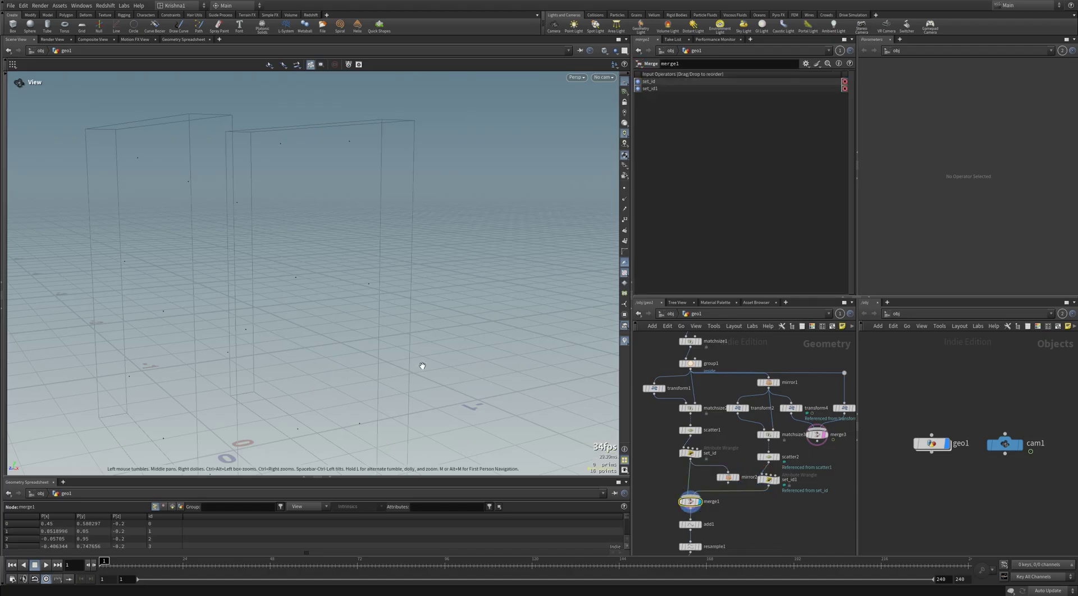
pyautogui.click(690, 524)
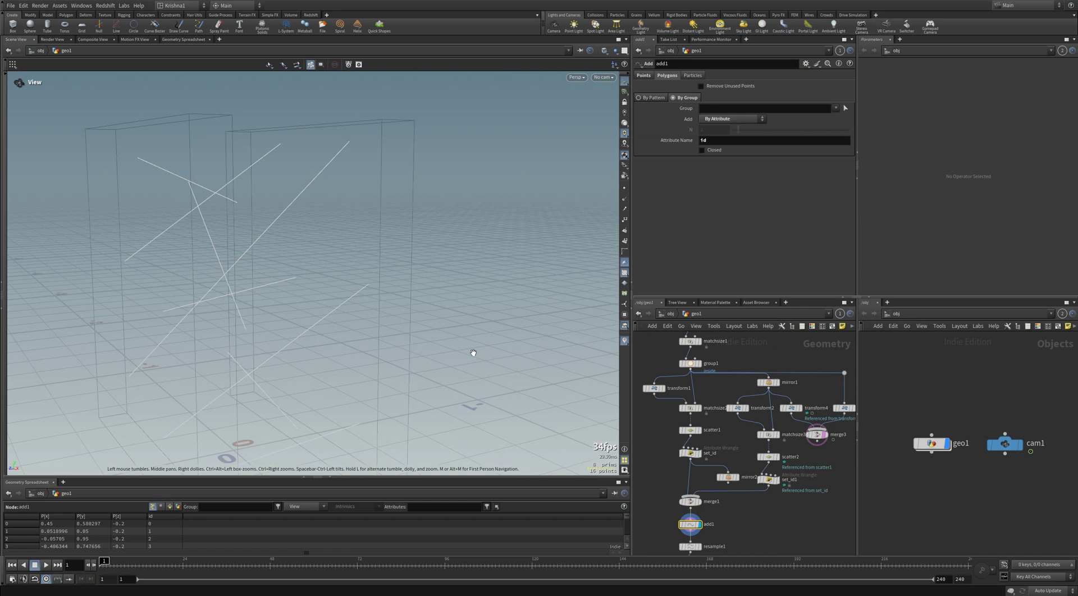
# Step: Compare the mirrored points with the strand lines from several angles
pyautogui.moveTo(473, 352); pyautogui.dragTo(411, 344)
pyautogui.moveTo(411, 288); pyautogui.dragTo(336, 293)
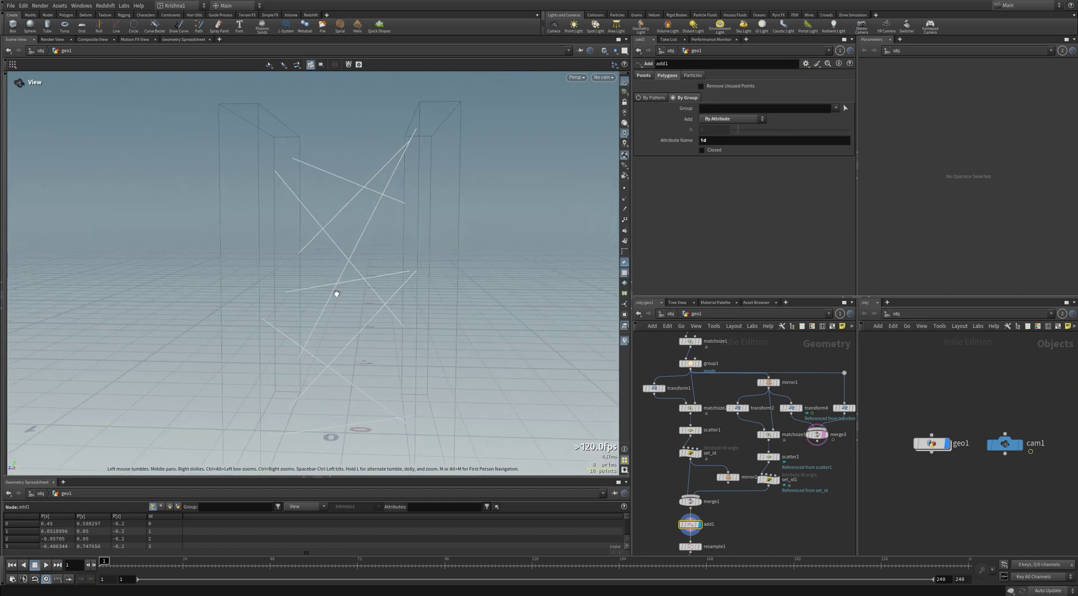
pyautogui.click(729, 478)
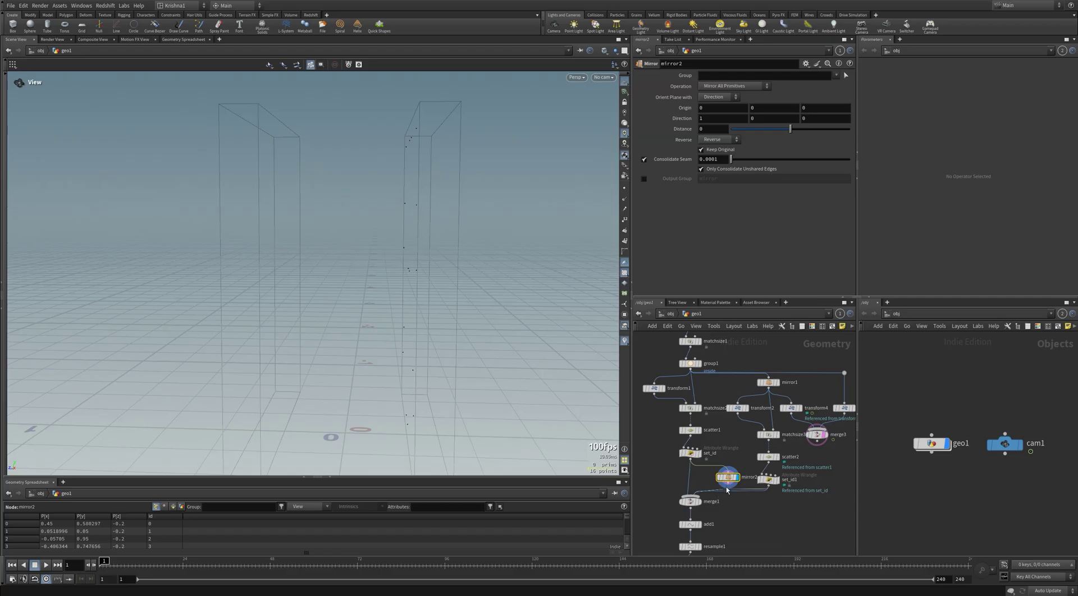
pyautogui.click(692, 524)
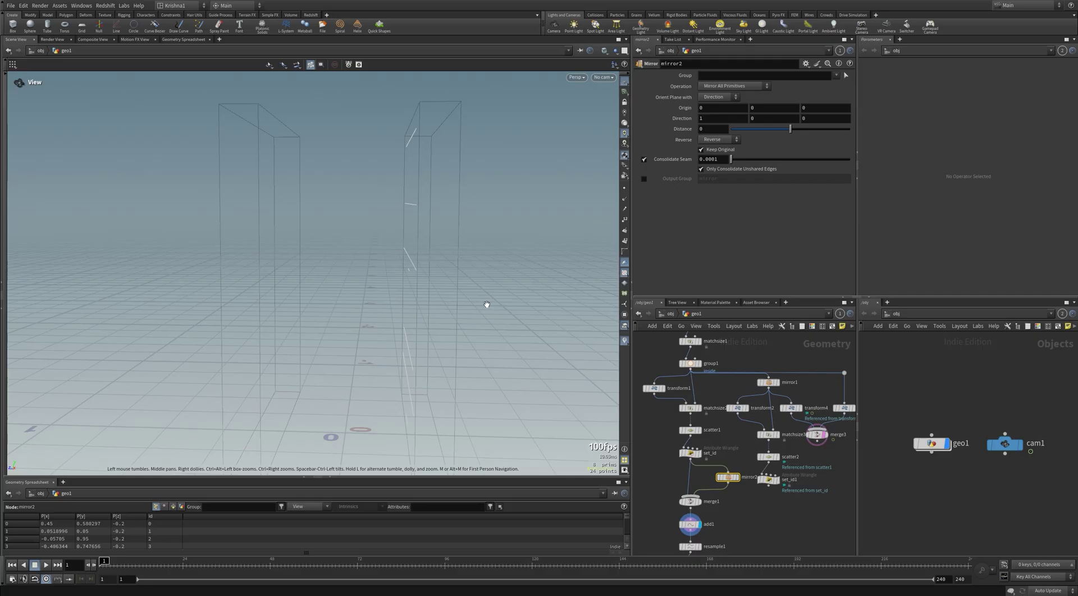
pyautogui.moveTo(486, 303); pyautogui.dragTo(359, 209)
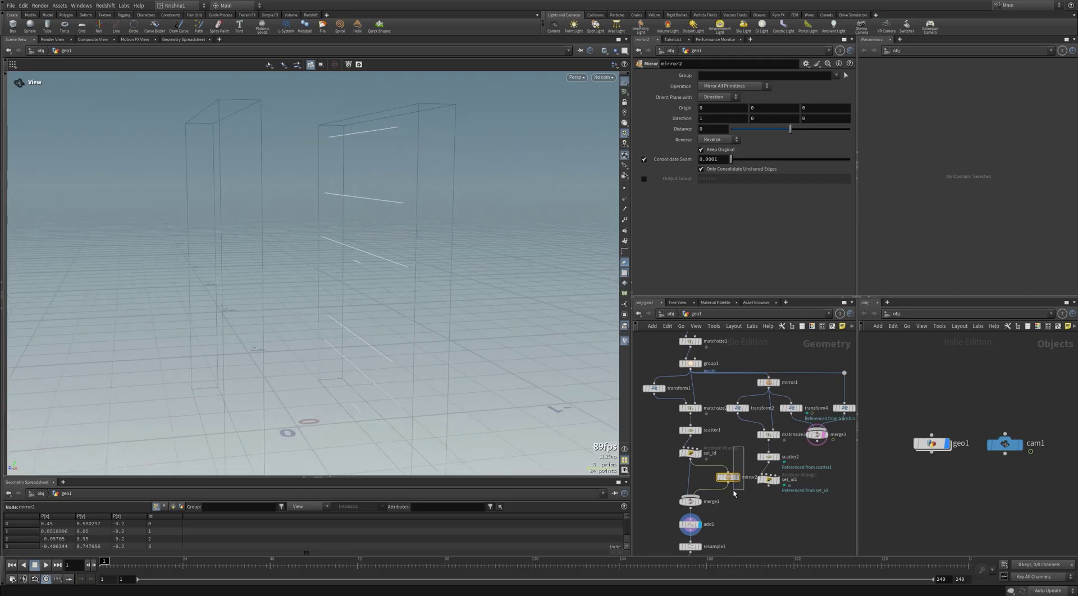
# Step: Set the mirror direction to Z (0, 0, 1), then feed merge1 from set_id1 and delete the mirror
pyautogui.click(734, 121)
pyautogui.write('0')
pyautogui.doubleClick(811, 119)
pyautogui.write('1')
pyautogui.press('Return')
pyautogui.moveTo(348, 268); pyautogui.dragTo(479, 278)
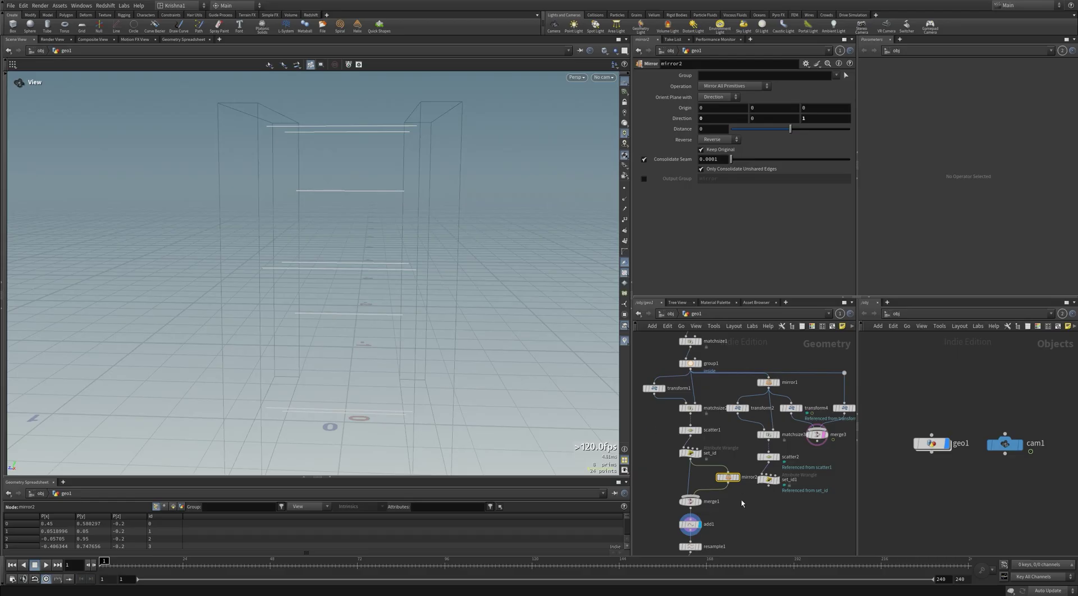
pyautogui.moveTo(726, 489); pyautogui.dragTo(765, 495)
pyautogui.press('Delete')
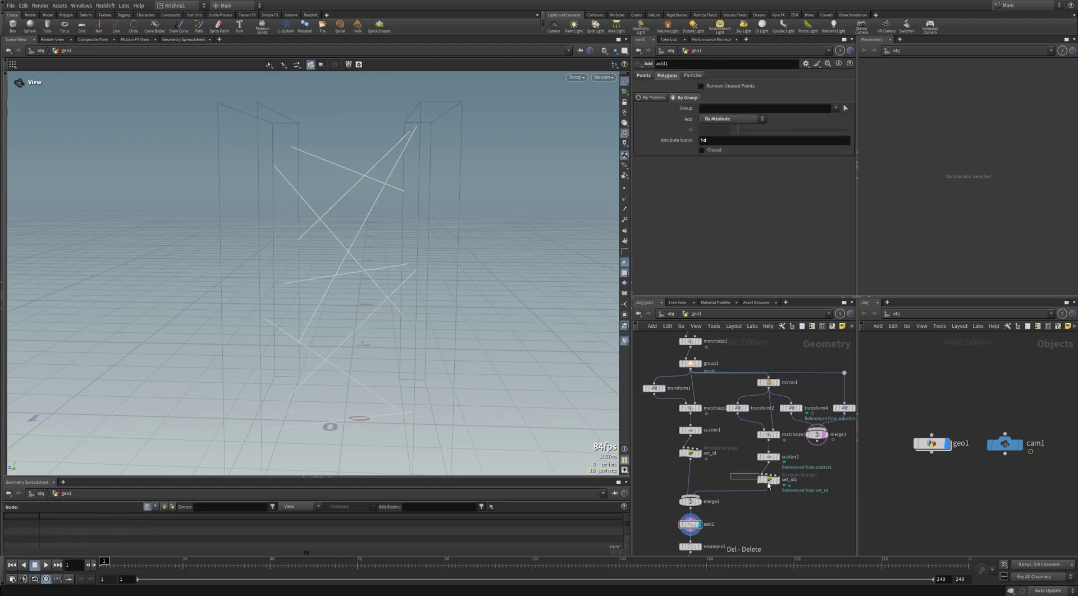
# Step: Review set_id1, the second scatter and merge1, then display add1's strand lines
pyautogui.click(768, 481)
pyautogui.click(762, 459)
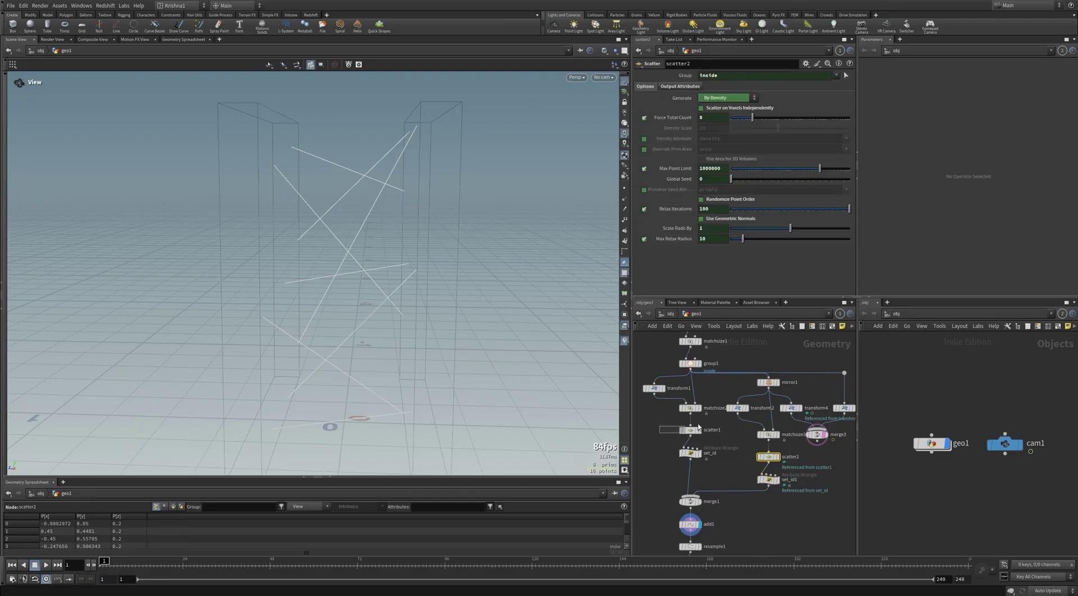
pyautogui.click(767, 481)
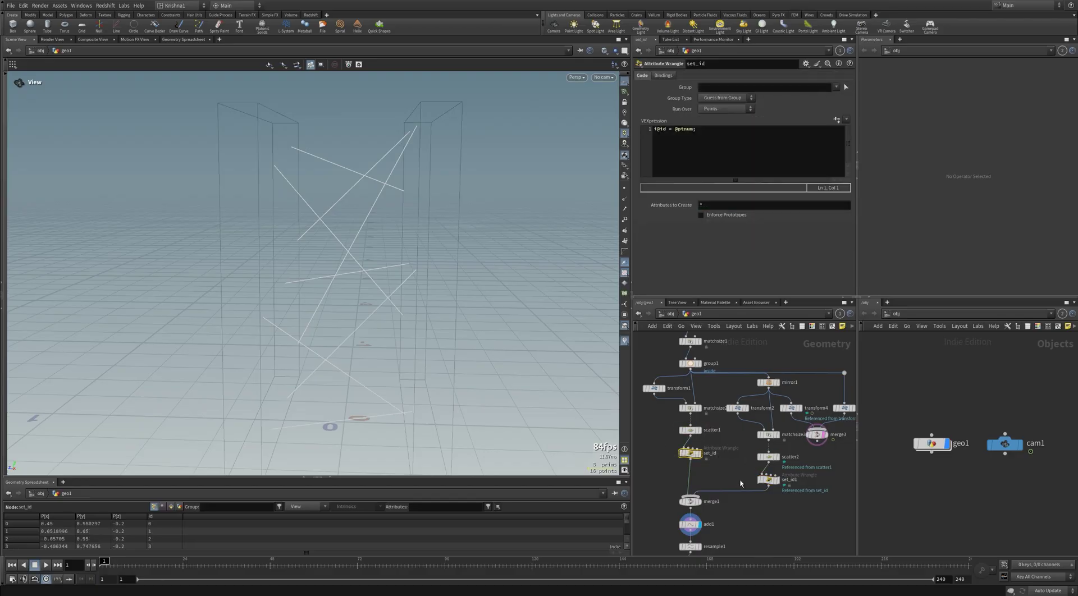
pyautogui.click(700, 502)
pyautogui.click(691, 501)
pyautogui.moveTo(723, 516); pyautogui.dragTo(724, 459, button='middle')
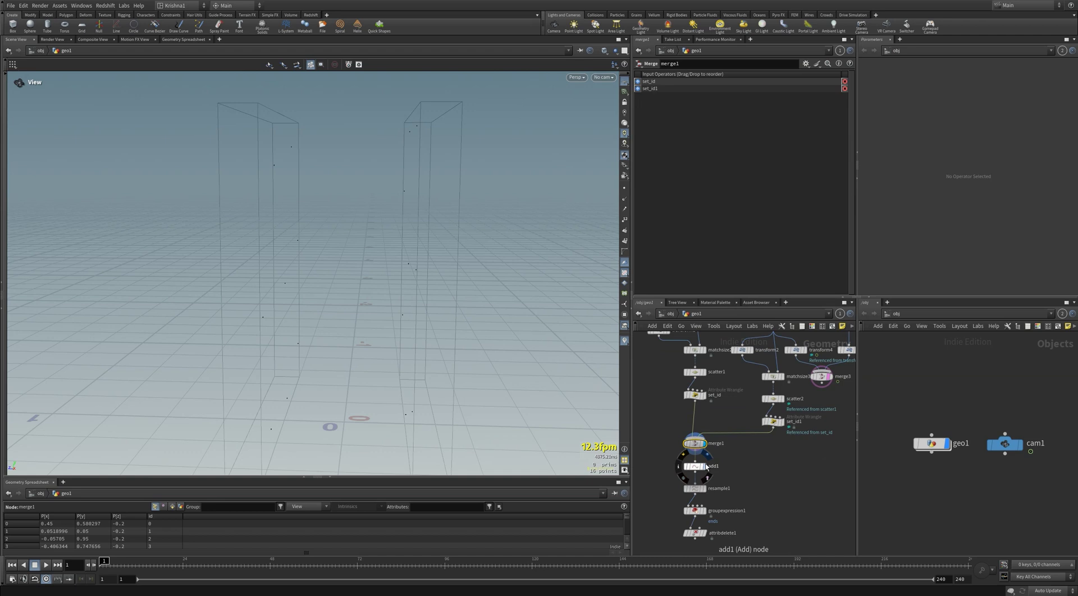
pyautogui.click(707, 468)
pyautogui.click(692, 466)
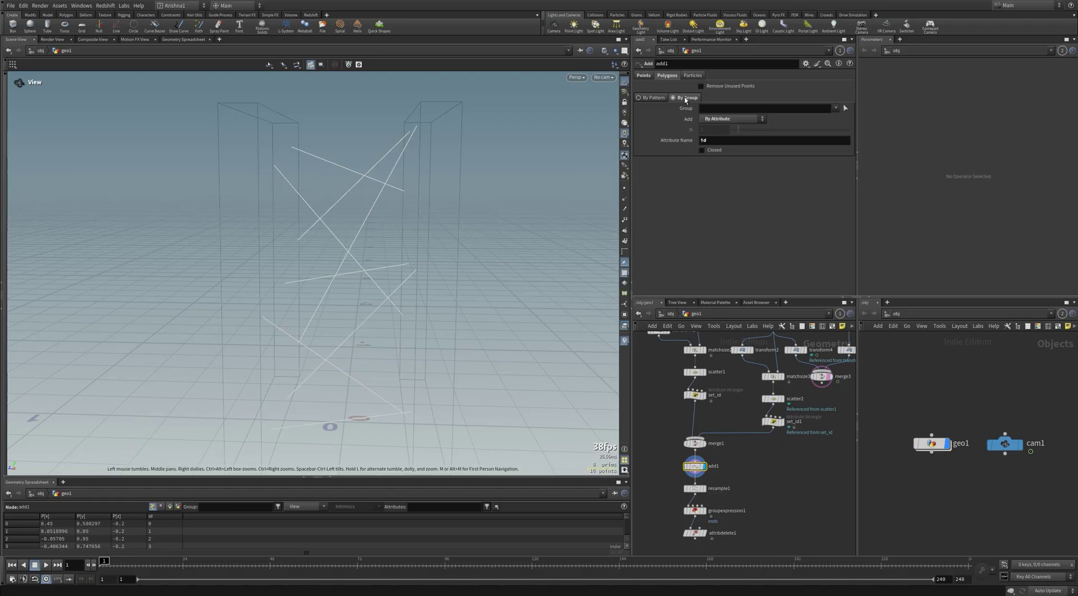
# Step: Set add1 to build polygons by group with attribute name id, and show point markers
pyautogui.click(643, 75)
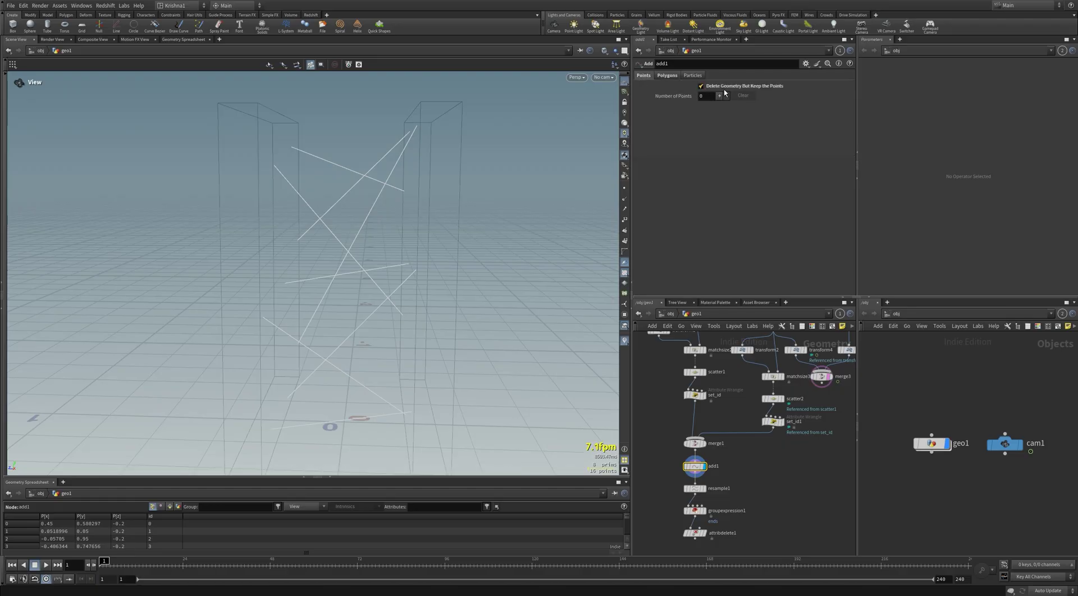
pyautogui.click(665, 75)
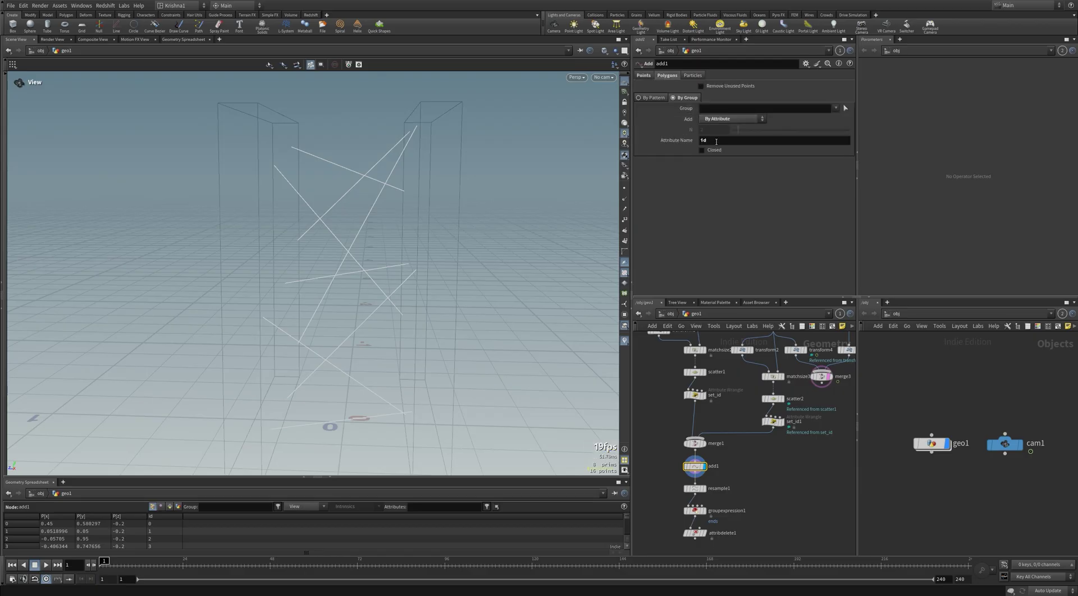
pyautogui.press('Return')
pyautogui.click(625, 189)
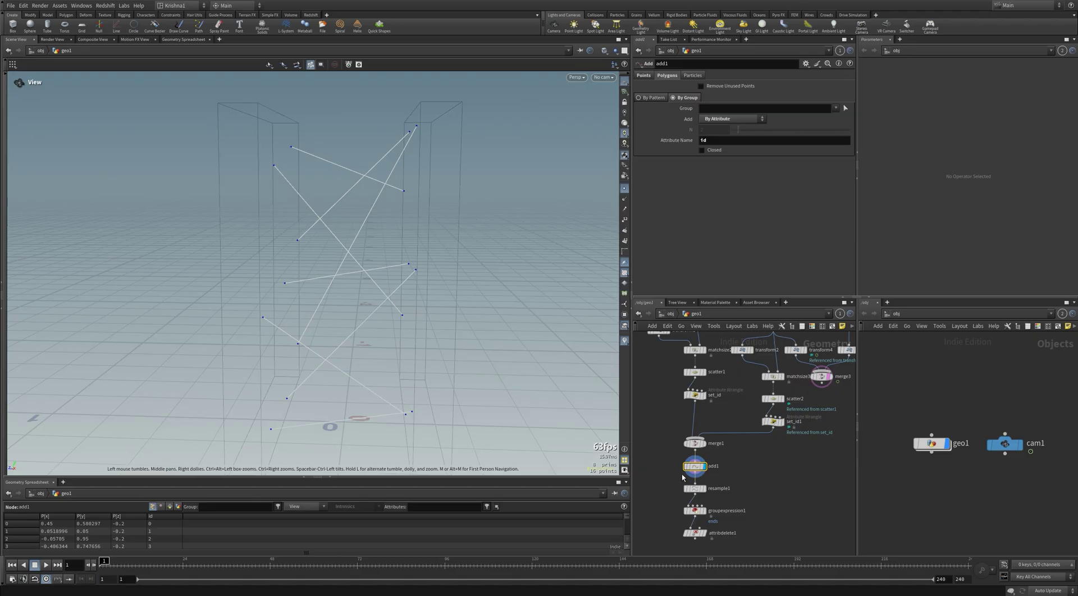
# Step: Review the resampled strands and groupexpression1's first-point condition, then display attributedelete1 stripping id
pyautogui.click(697, 489)
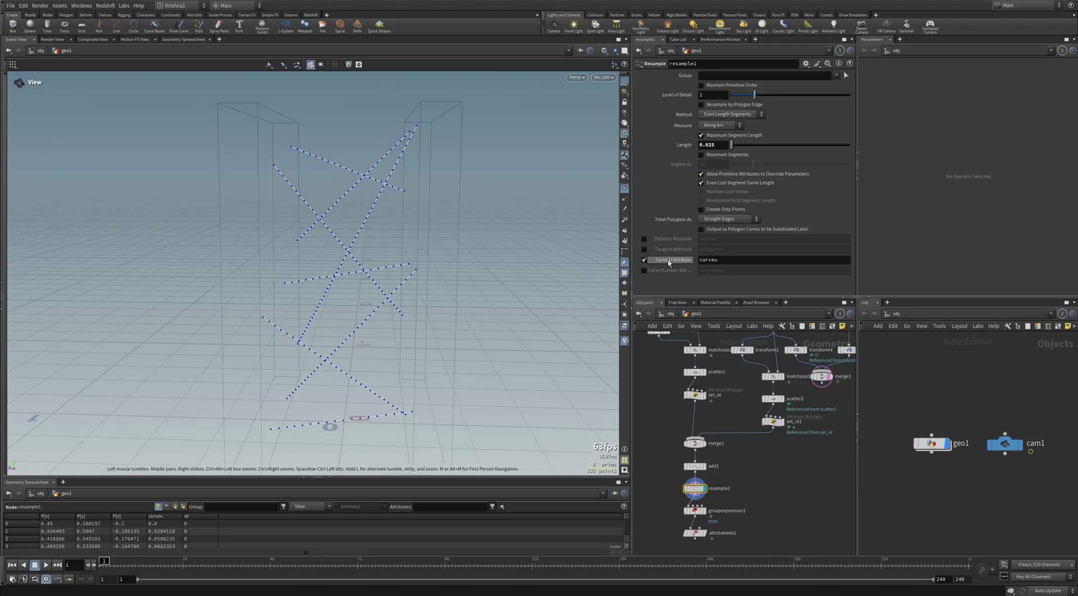
pyautogui.moveTo(682, 260)
pyautogui.moveTo(766, 491); pyautogui.dragTo(775, 460, button='middle')
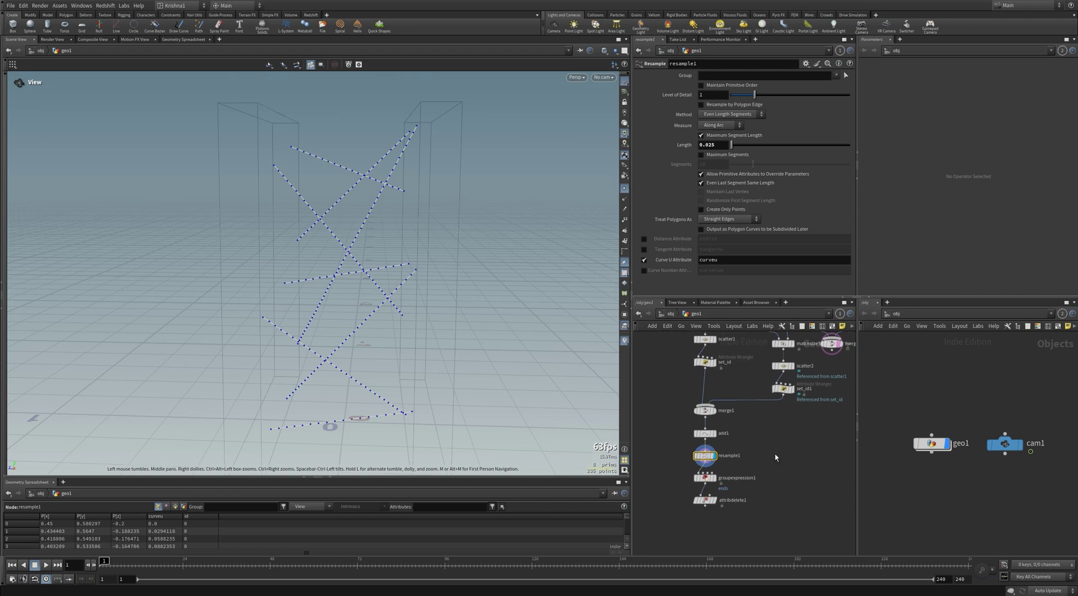
pyautogui.click(706, 479)
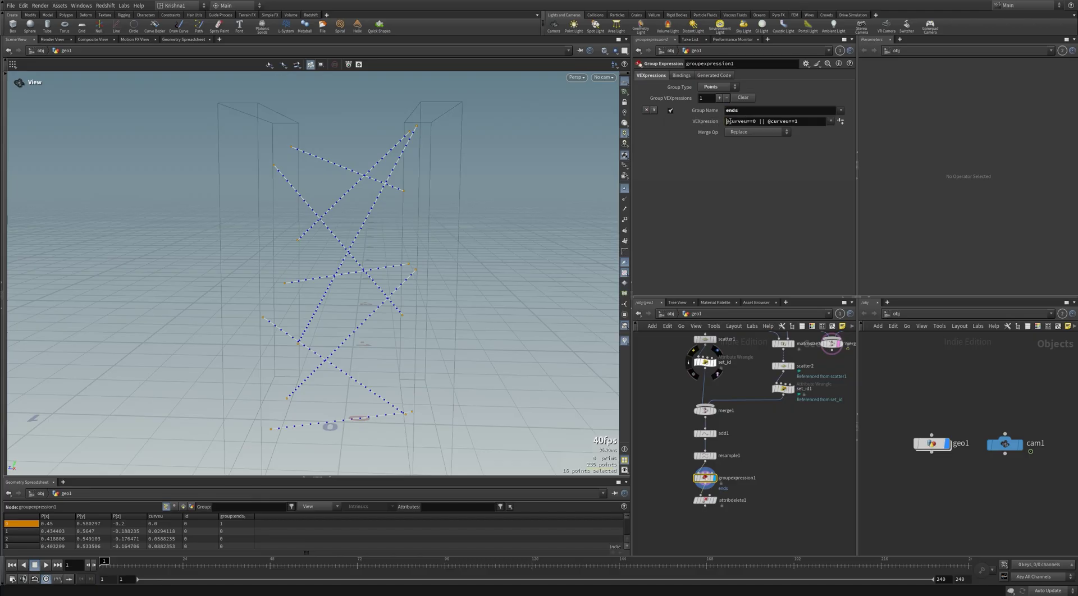
pyautogui.moveTo(726, 121); pyautogui.dragTo(756, 119)
pyautogui.click(762, 110)
pyautogui.moveTo(762, 474); pyautogui.dragTo(764, 451, button='middle')
pyautogui.click(717, 466)
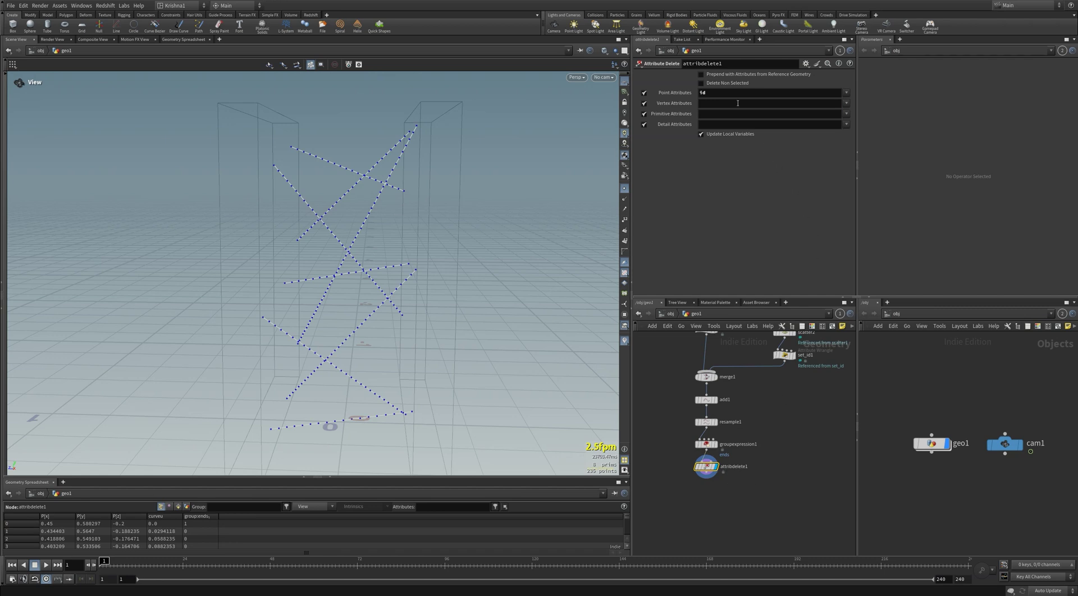
# Step: Add a Vellum Configure Hair node below attribdelete1 via 'vellum h'
pyautogui.moveTo(760, 509); pyautogui.dragTo(763, 487, button='middle')
pyautogui.press('Tab')
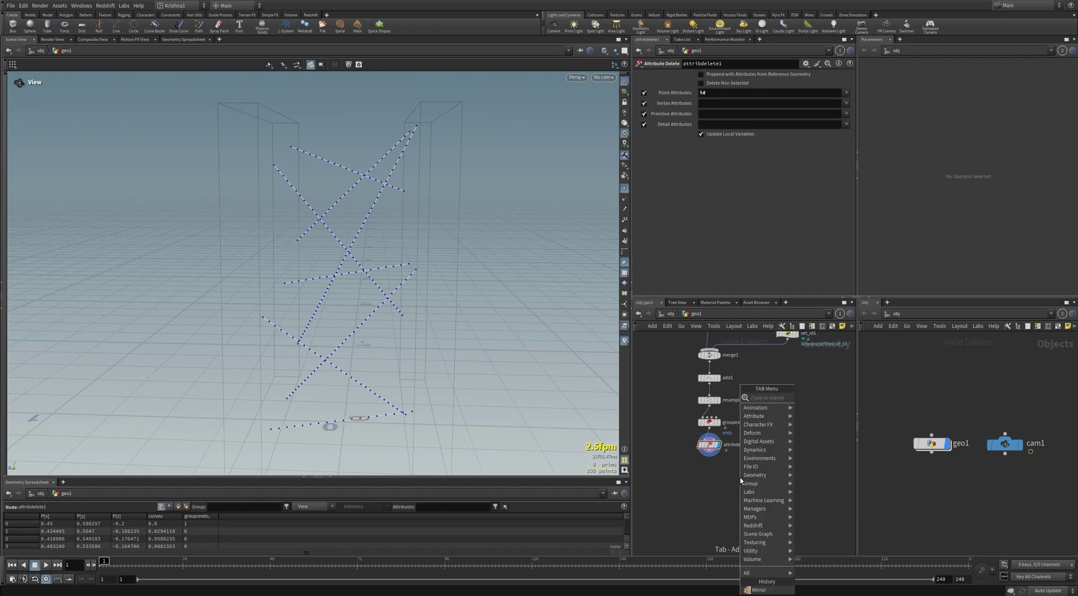
pyautogui.write('vellum ha')
pyautogui.press('Return')
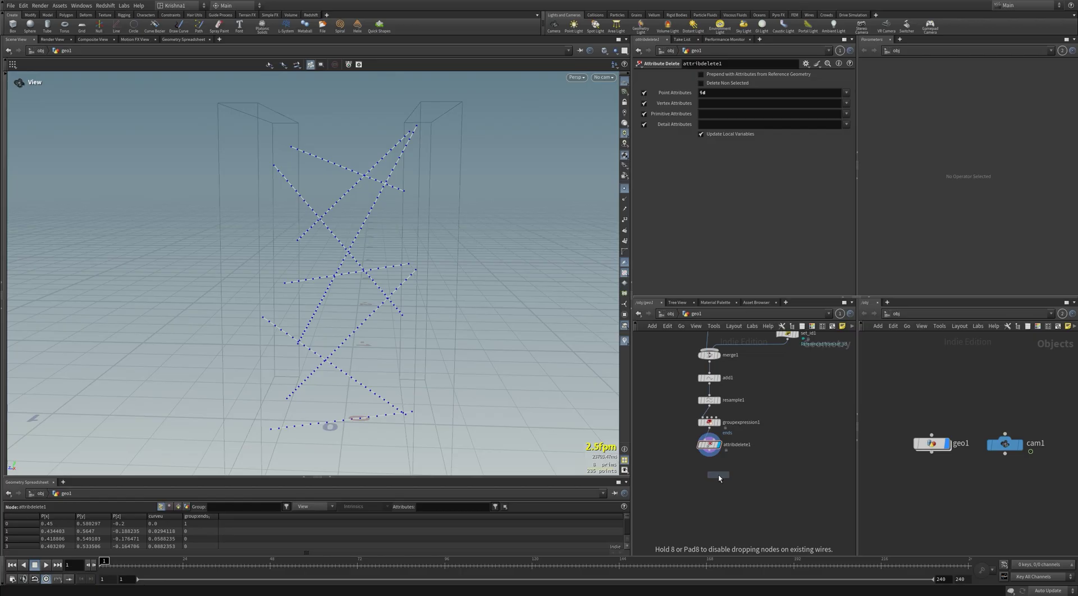
pyautogui.click(707, 472)
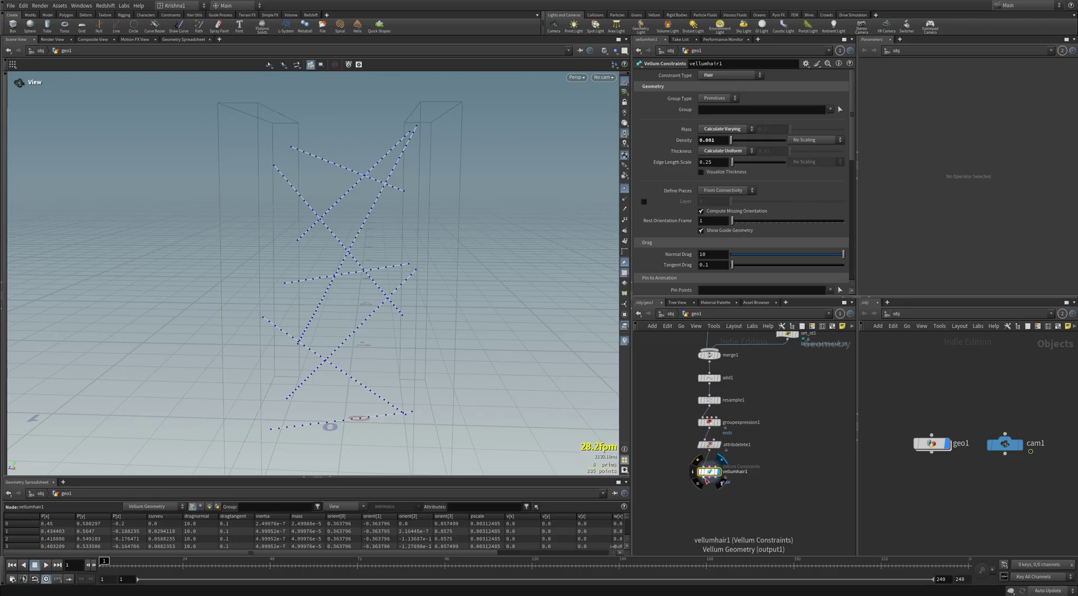
# Step: Add a Vellum Solver wired below vellumhair1
pyautogui.press('Tab')
pyautogui.write('vellum so')
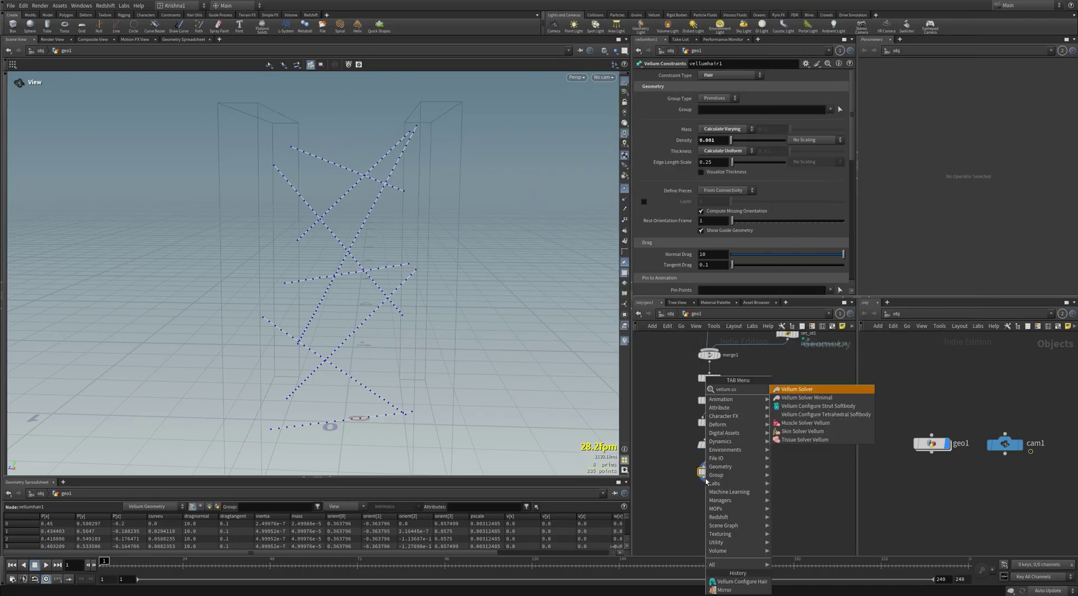
pyautogui.press('Return')
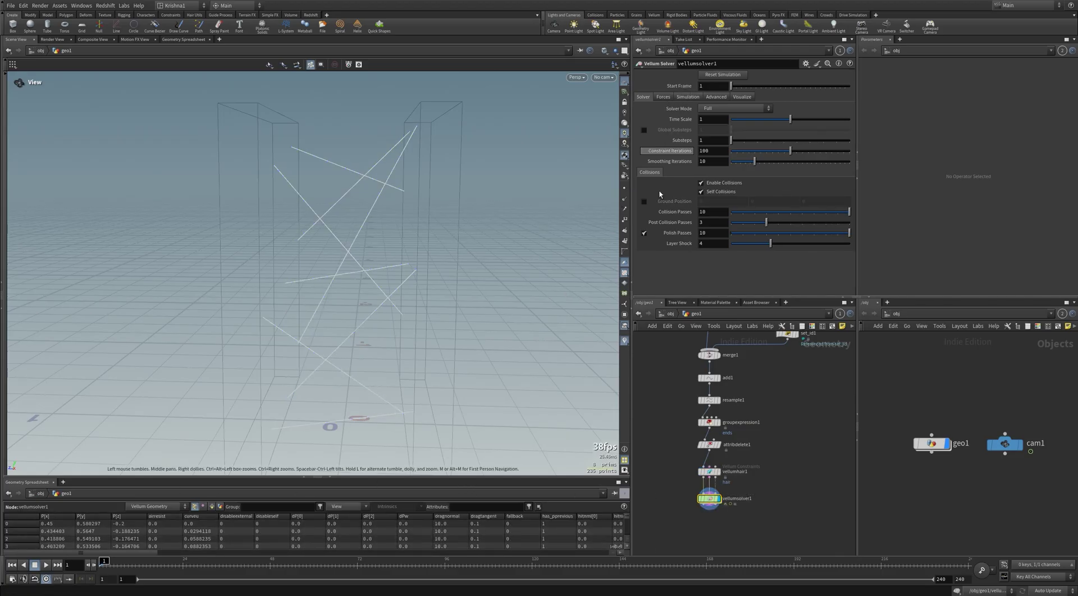
# Step: Enable the solver's Ground Position, look through cam1, and play the sim
pyautogui.click(644, 201)
pyautogui.scroll(-3, 414, 228)
pyautogui.scroll(-3, 419, 233)
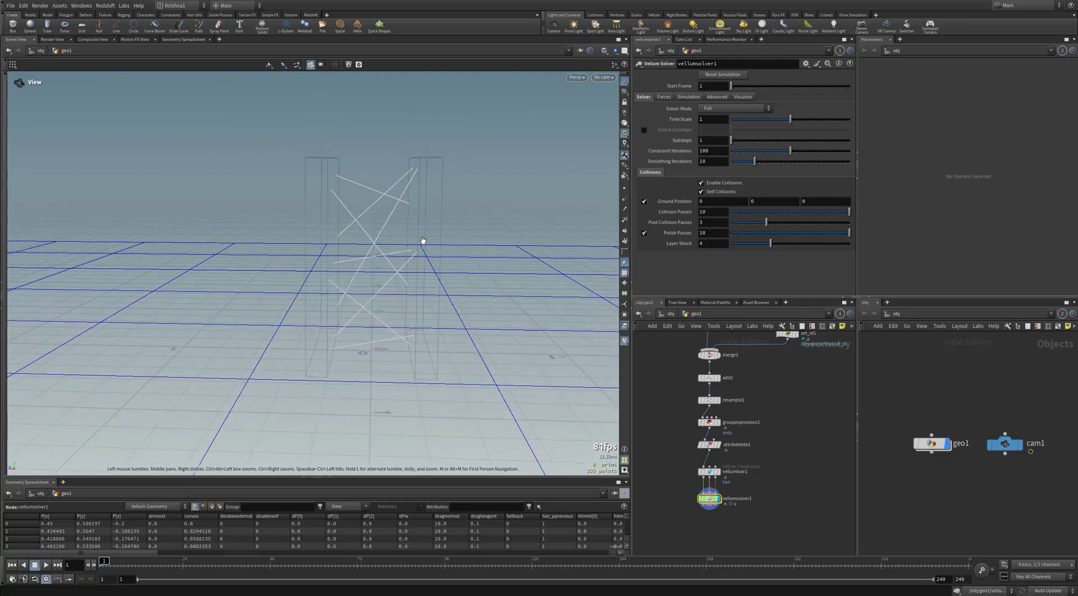
pyautogui.moveTo(423, 240); pyautogui.dragTo(365, 240)
pyautogui.click(603, 77)
pyautogui.click(609, 117)
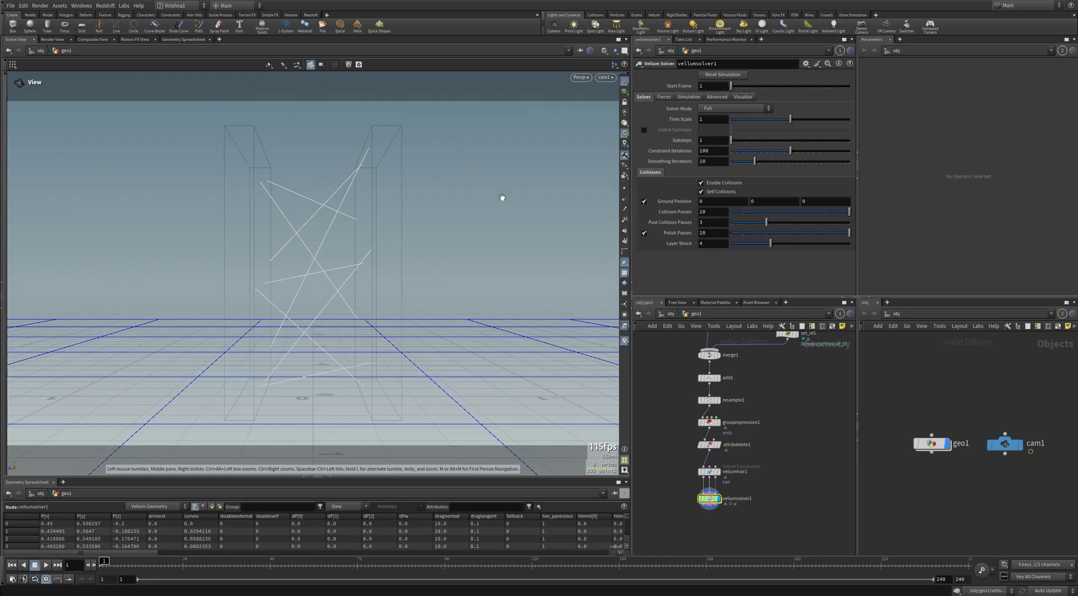
pyautogui.click(46, 565)
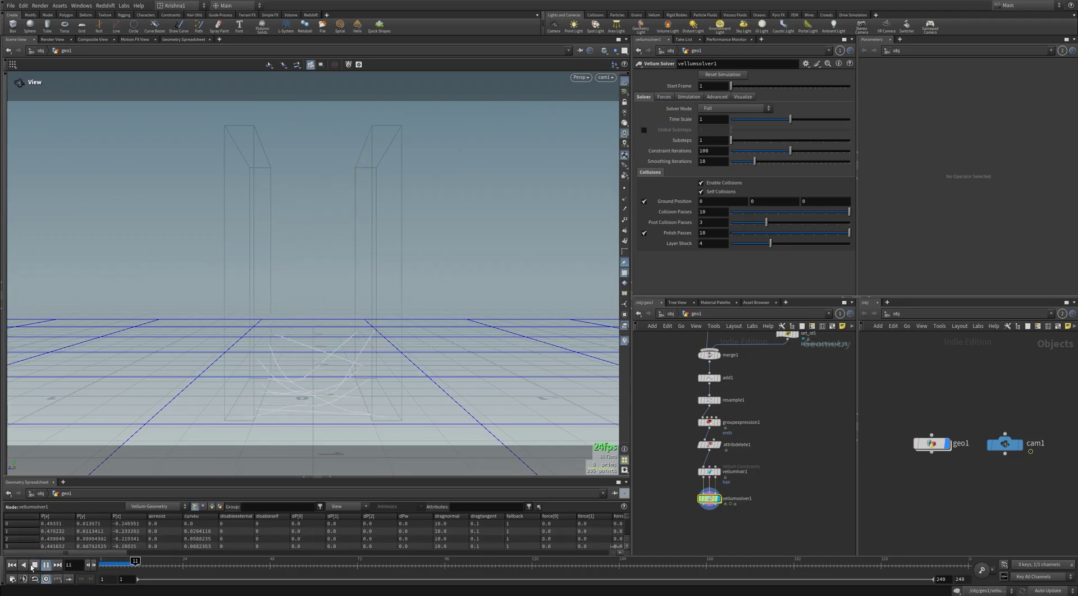
pyautogui.click(33, 566)
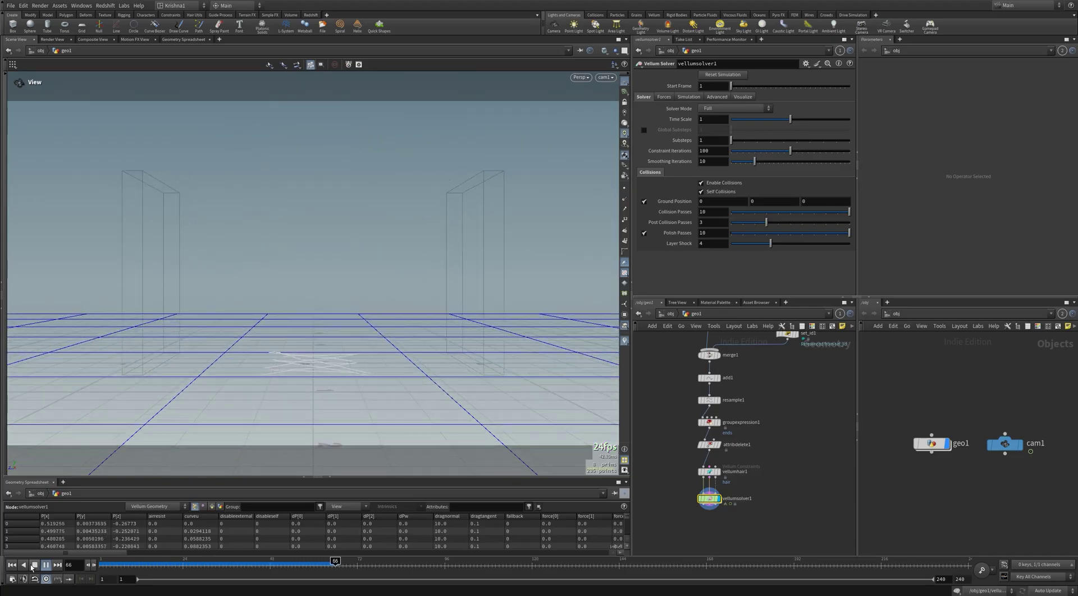
# Step: Inspect transform4 and the animated transform3 panel, scrubbing its motion, then display merge3
pyautogui.scroll(-4, 792, 402)
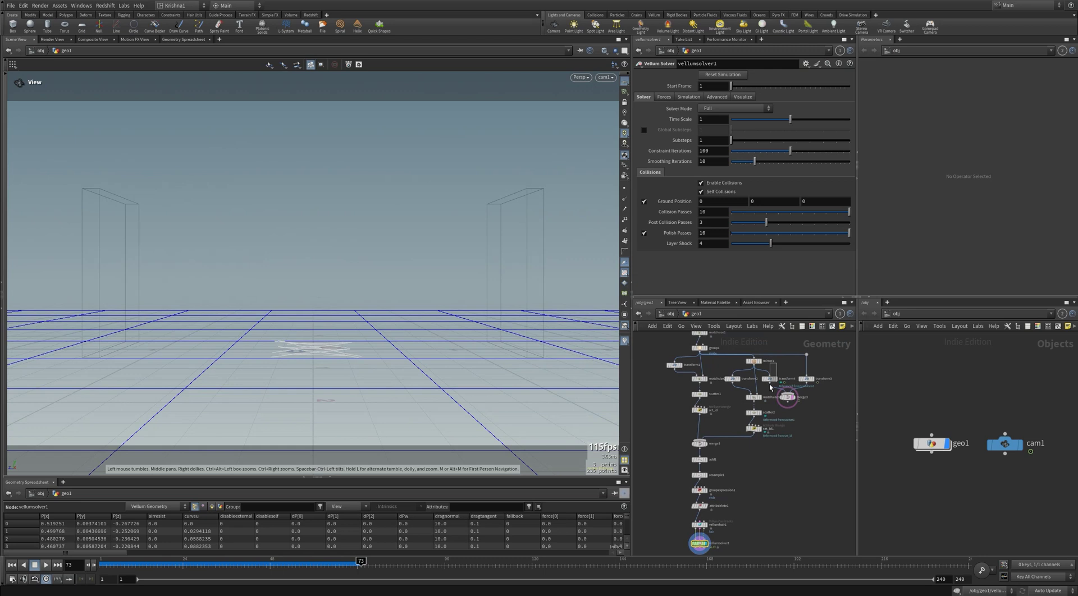
pyautogui.click(770, 379)
pyautogui.click(807, 379)
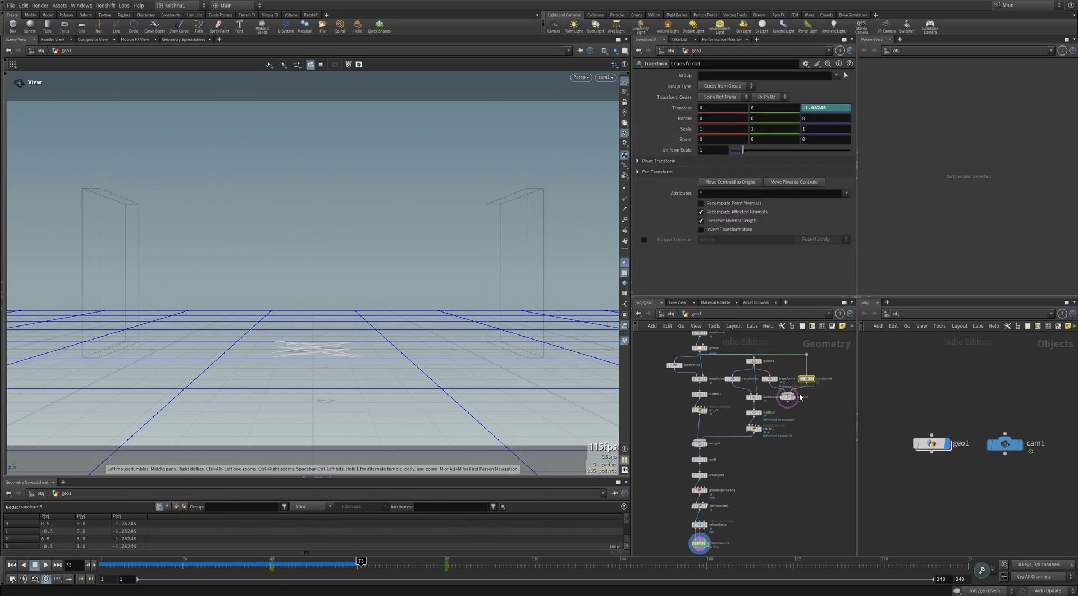
pyautogui.click(812, 379)
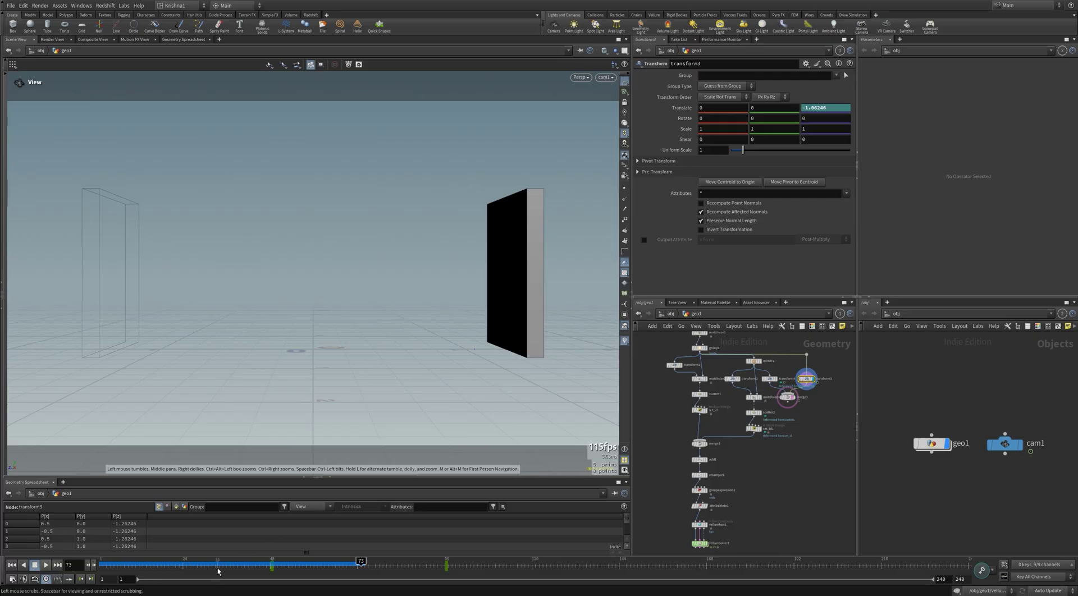
pyautogui.moveTo(219, 561); pyautogui.dragTo(101, 560)
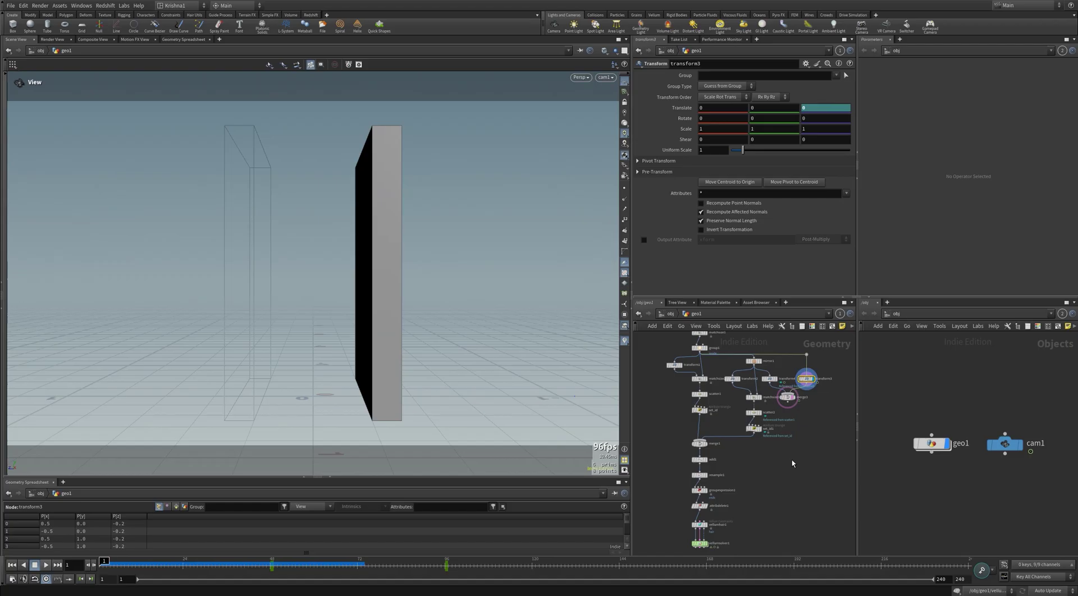
pyautogui.click(793, 397)
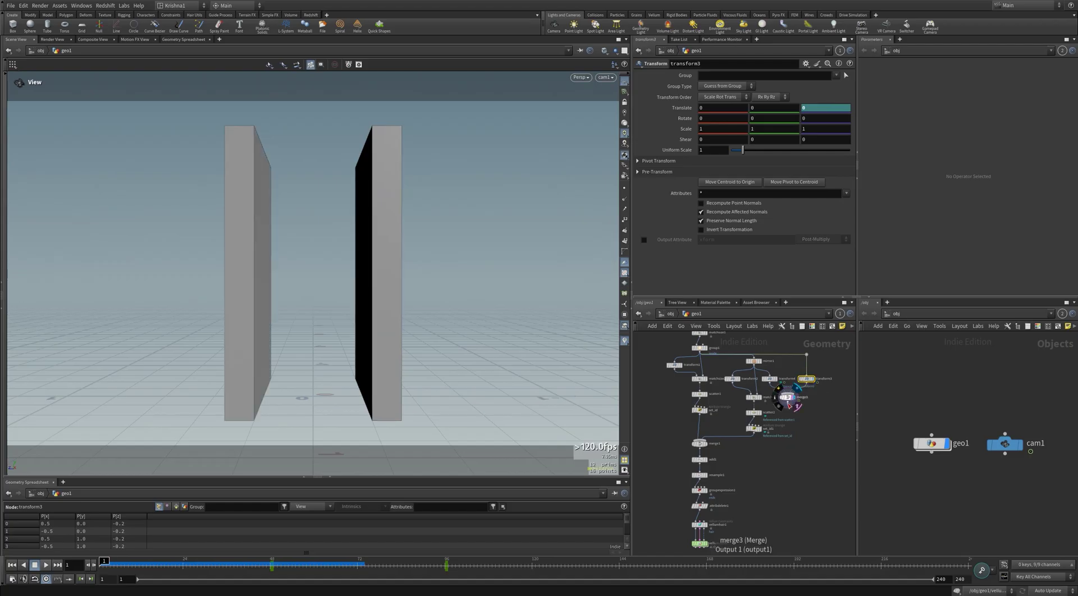
pyautogui.moveTo(788, 402); pyautogui.dragTo(787, 459)
# Step: Redisplay vellumsolver1, play the strands falling, then rewind to frame 1
pyautogui.click(730, 494)
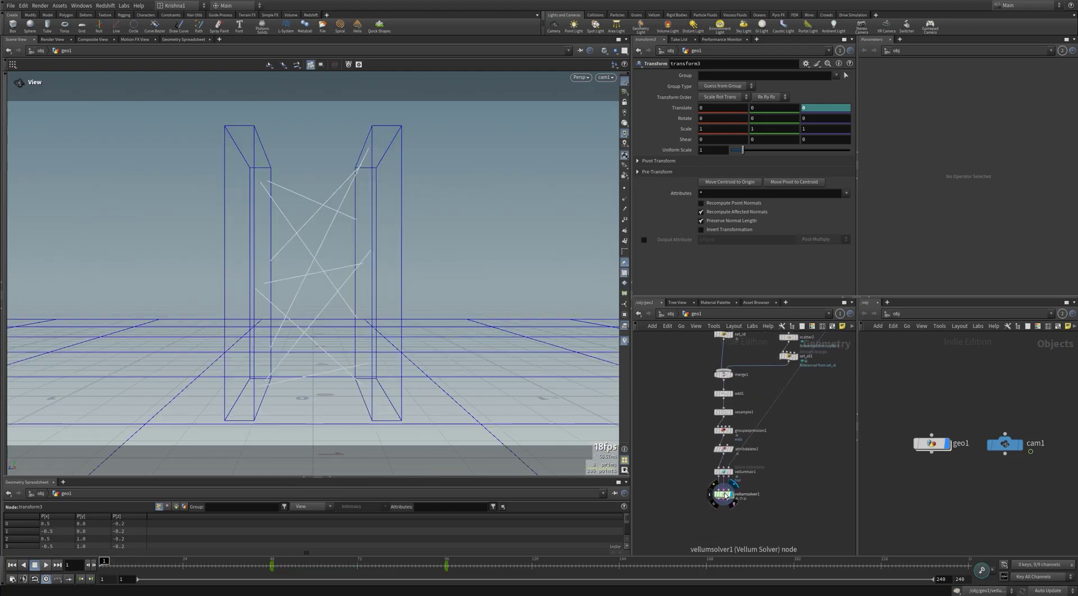
pyautogui.click(723, 495)
pyautogui.click(47, 565)
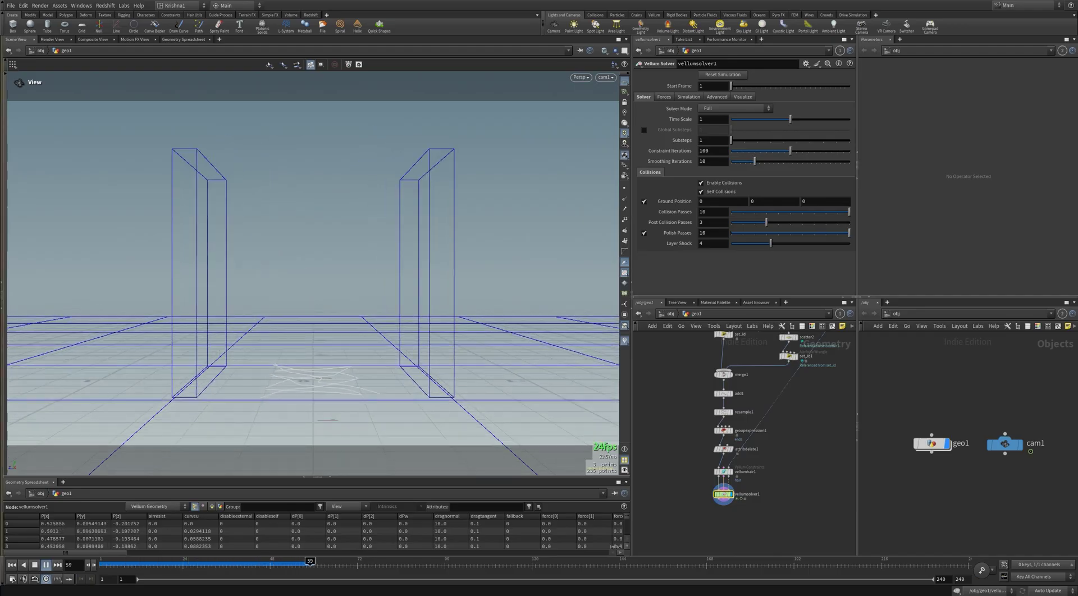
pyautogui.click(11, 565)
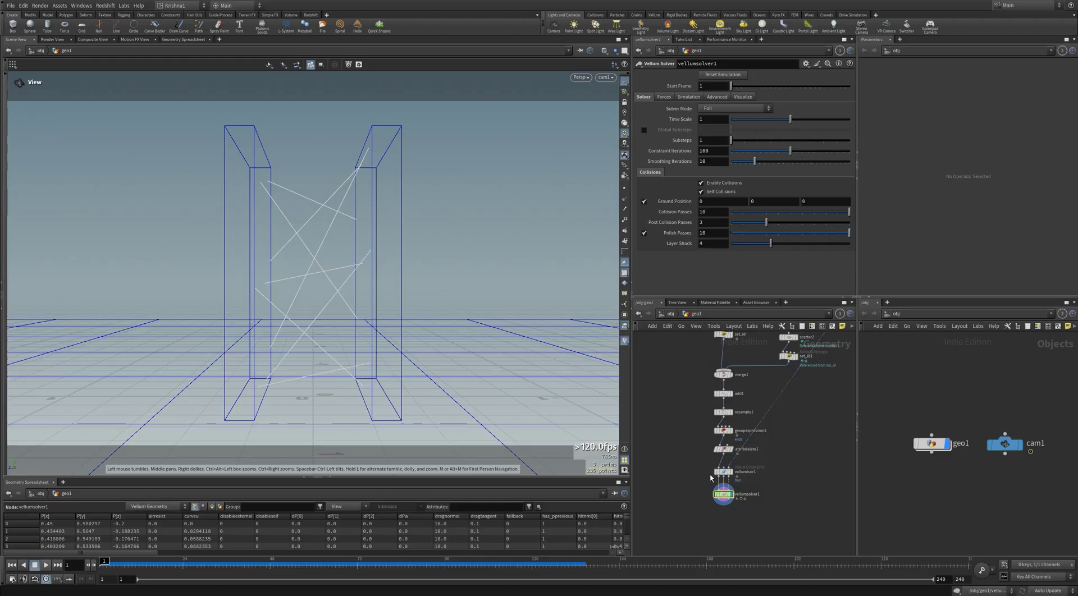
# Step: Insert a Vellum Attach to Geometry node between vellumhair1 and vellumsolver1, then select the solver
pyautogui.press('Tab')
pyautogui.write('ve')
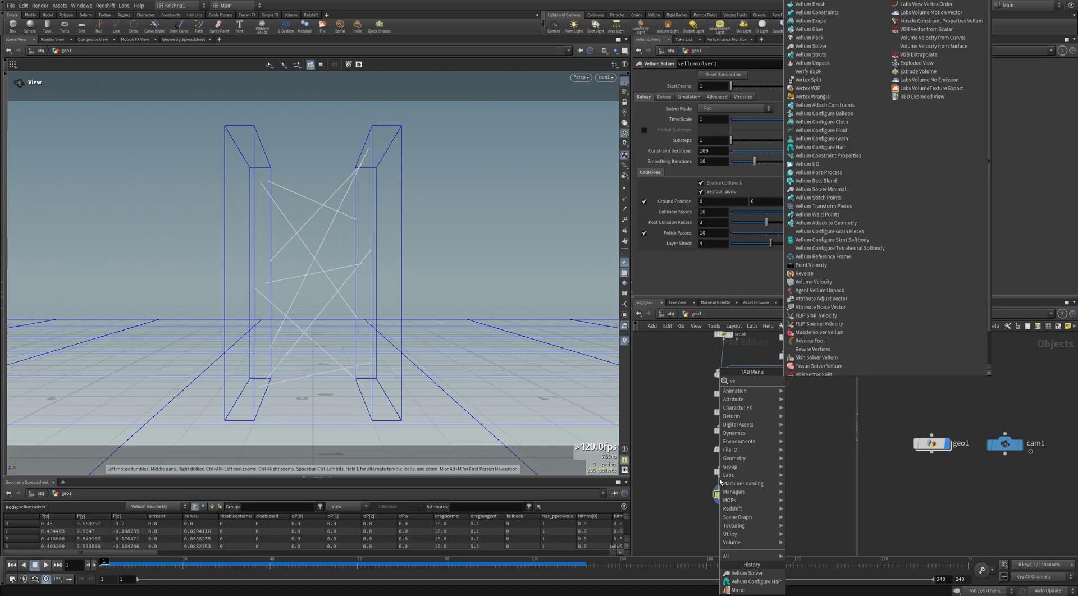
pyautogui.write('llum att')
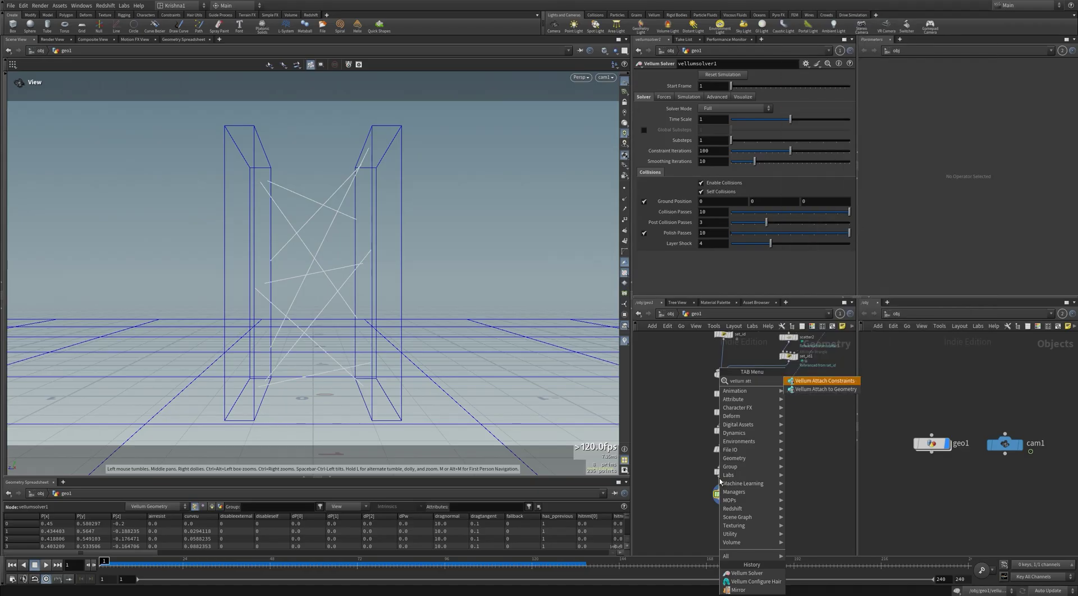
pyautogui.press('Return')
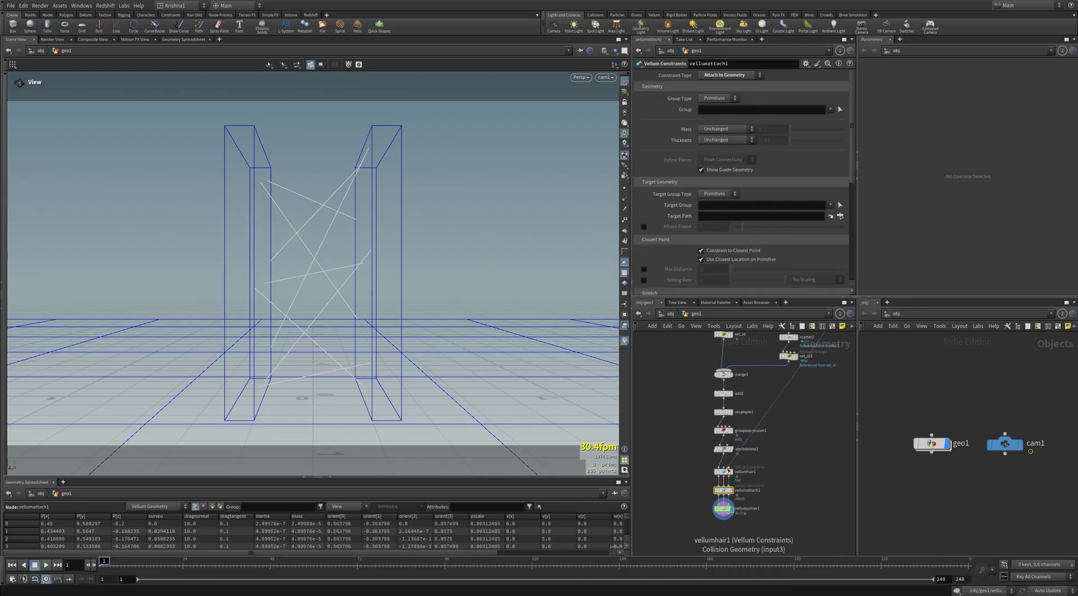
pyautogui.scroll(5, 730, 472)
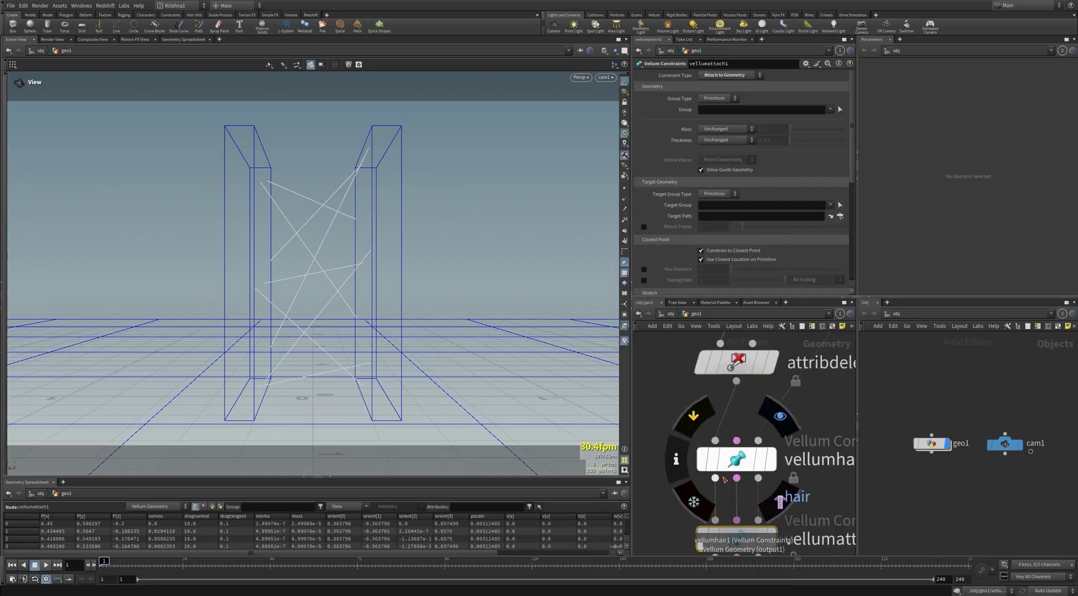
pyautogui.scroll(-3, 758, 435)
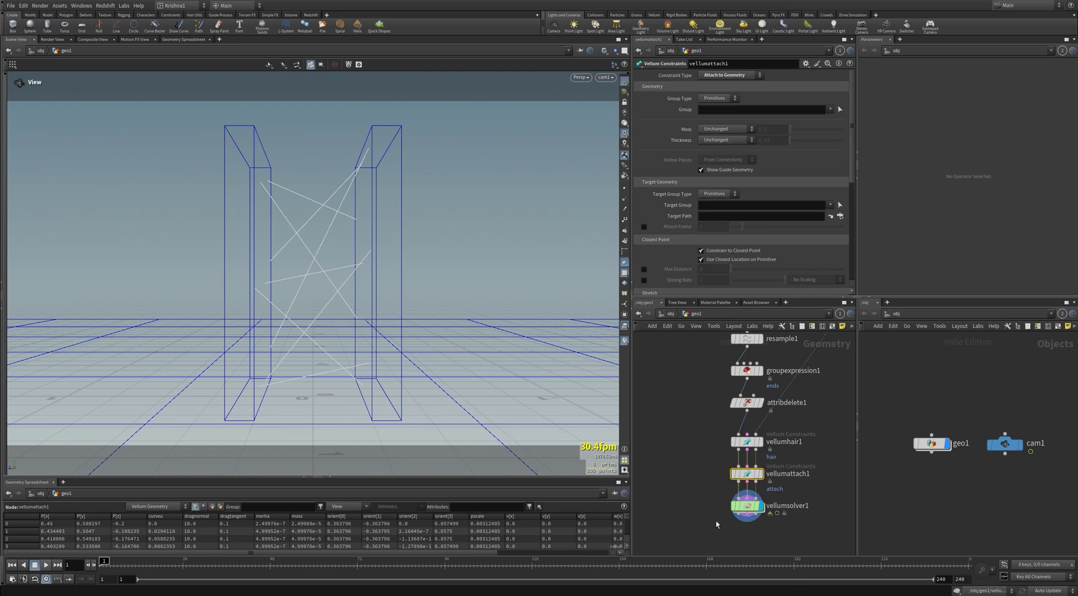
pyautogui.click(747, 506)
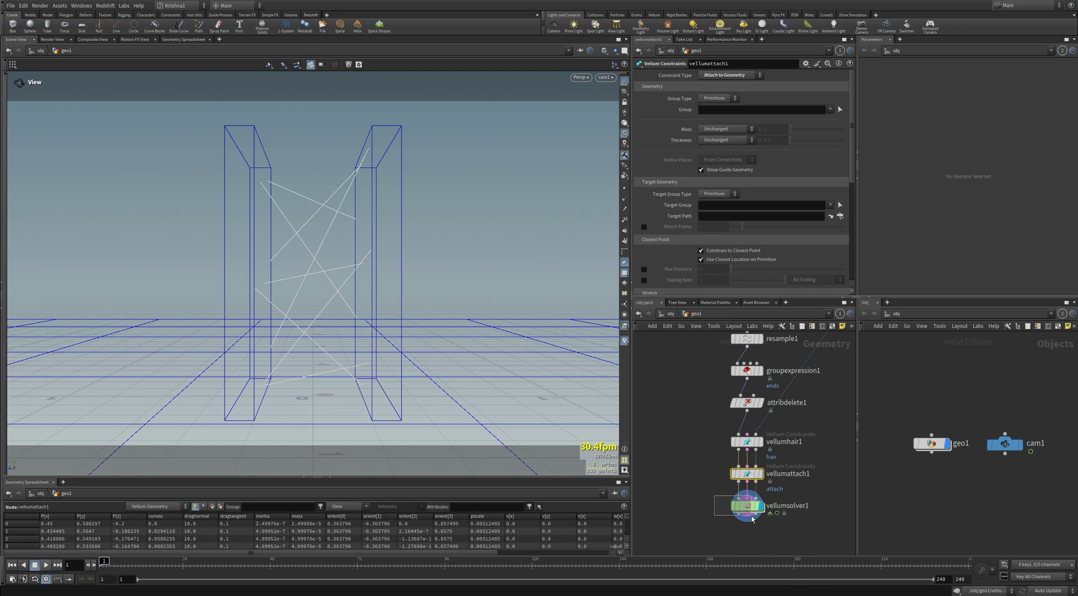
# Step: Play the sim to see the attached strands hang, then rewind to the first frame
pyautogui.click(46, 566)
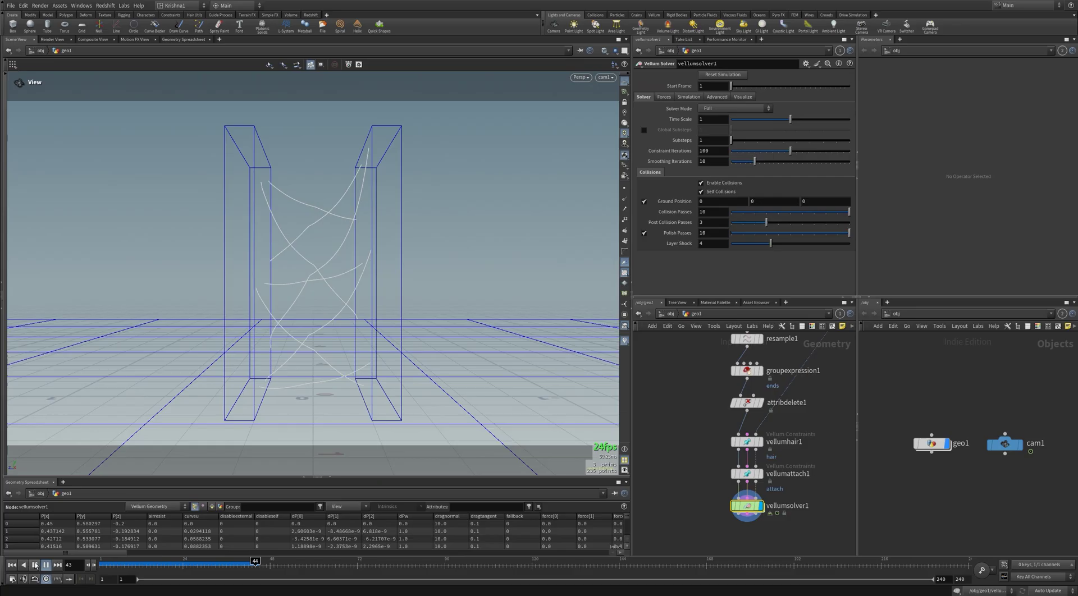
pyautogui.click(34, 566)
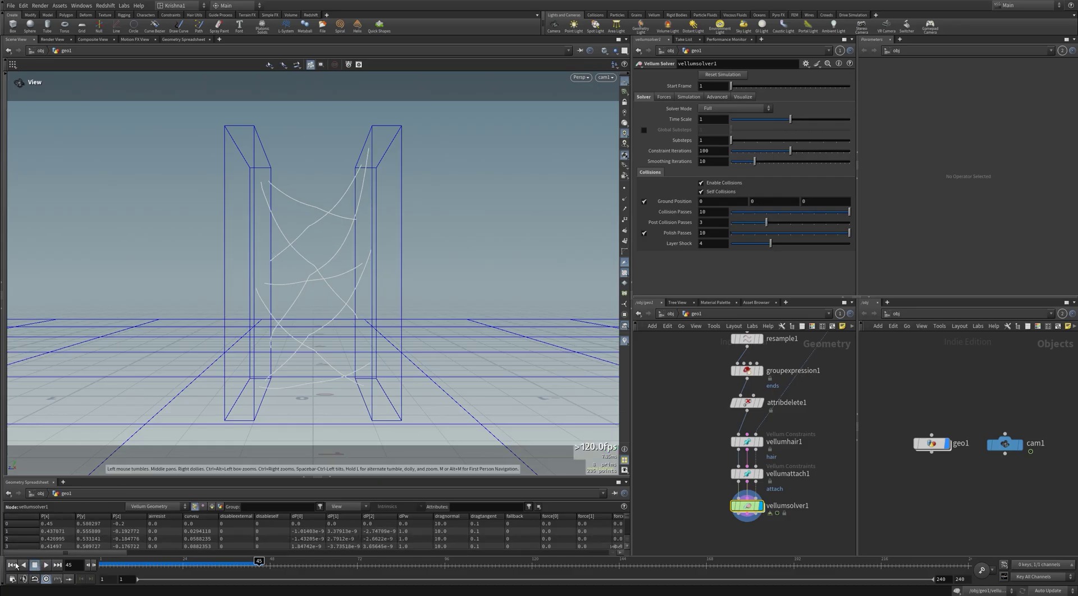
pyautogui.click(12, 566)
pyautogui.scroll(-3, 676, 409)
# Step: Set matchsize1's Target Position Z to -0.05, then to -0.1
pyautogui.moveTo(675, 409); pyautogui.dragTo(732, 397, button='middle')
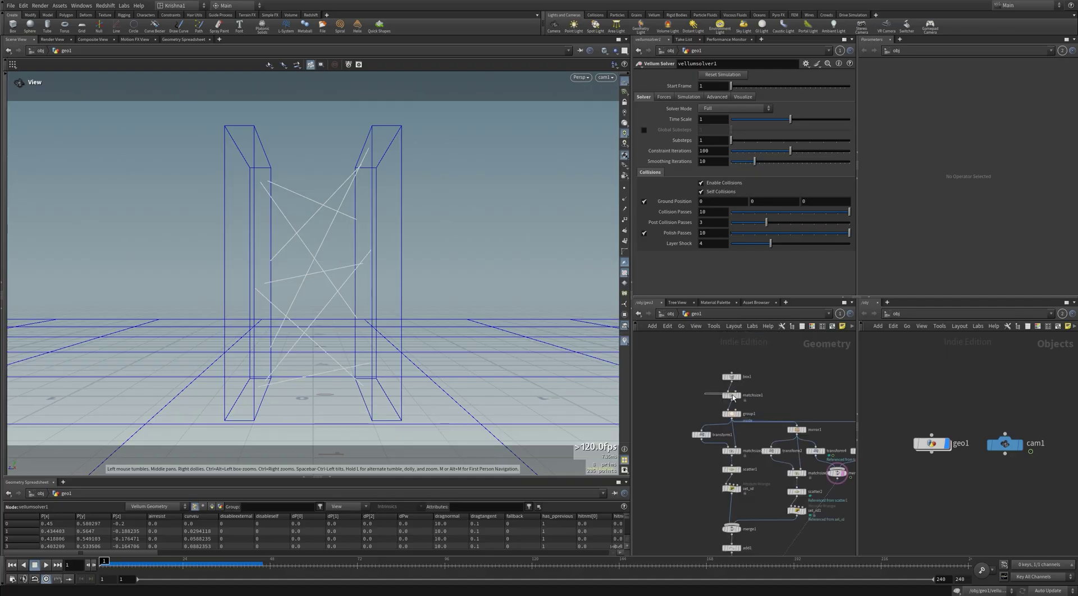
pyautogui.click(731, 396)
pyautogui.click(809, 133)
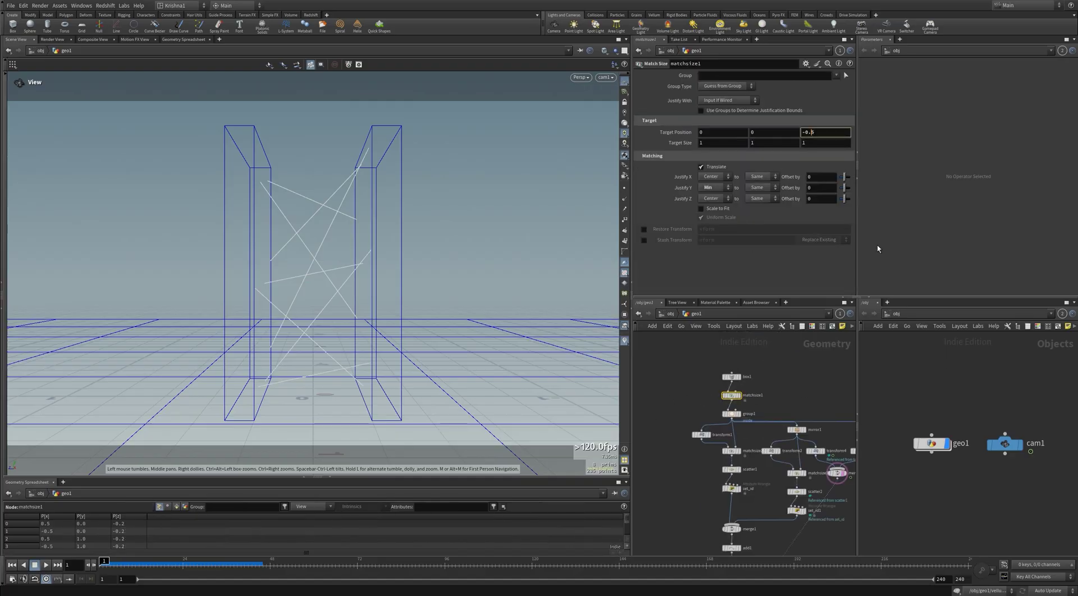
pyautogui.click(809, 379)
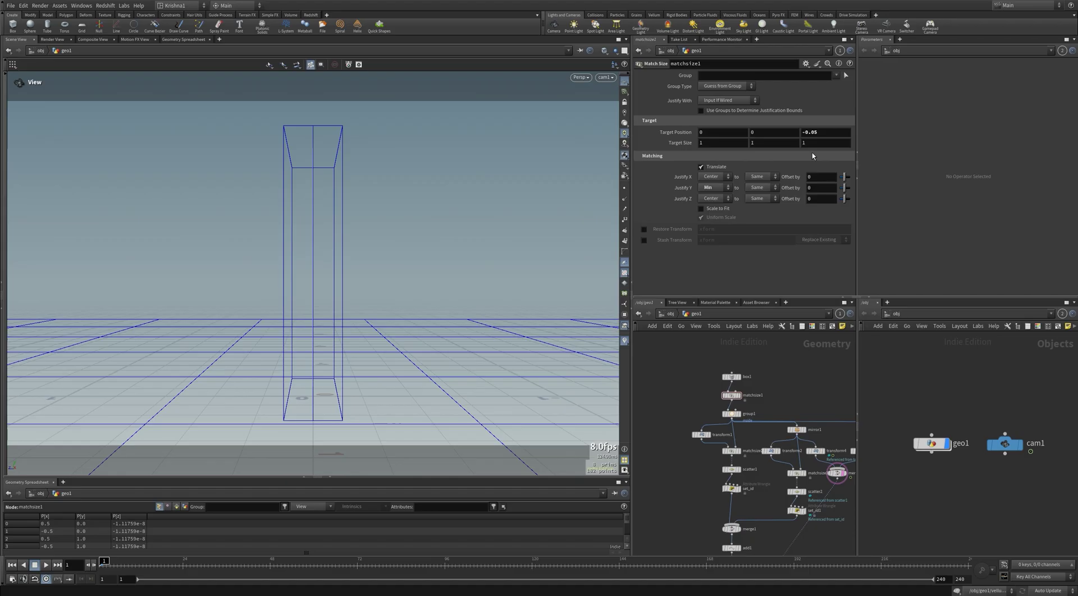
pyautogui.click(815, 133)
pyautogui.press('Return')
pyautogui.scroll(-5, 696, 479)
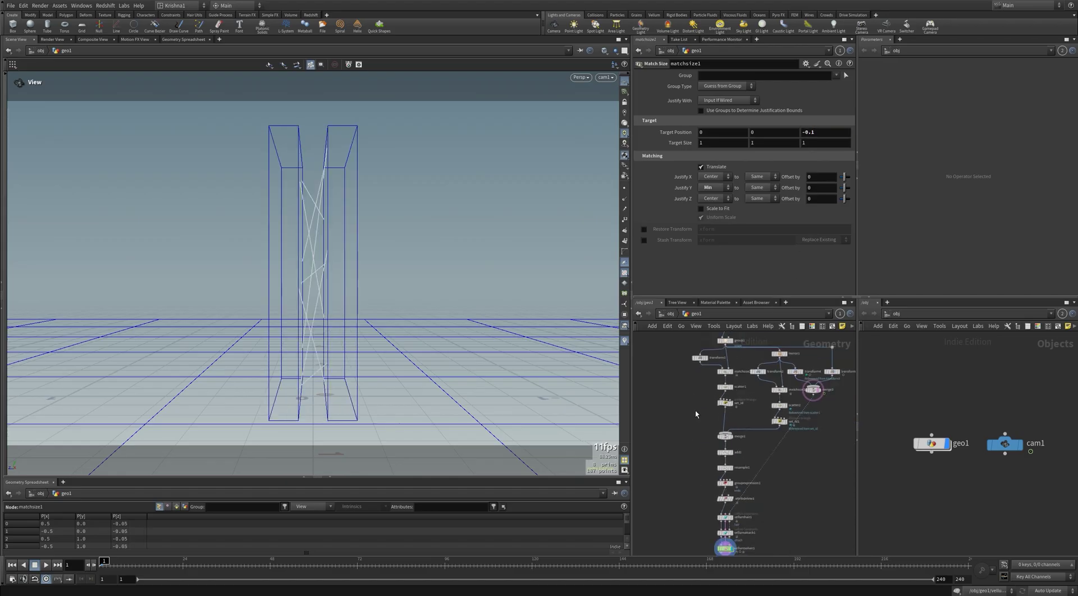
# Step: Play the vellumsolver1 simulation to frame 76, show strand points, and orbit around the stretched strands
pyautogui.click(722, 493)
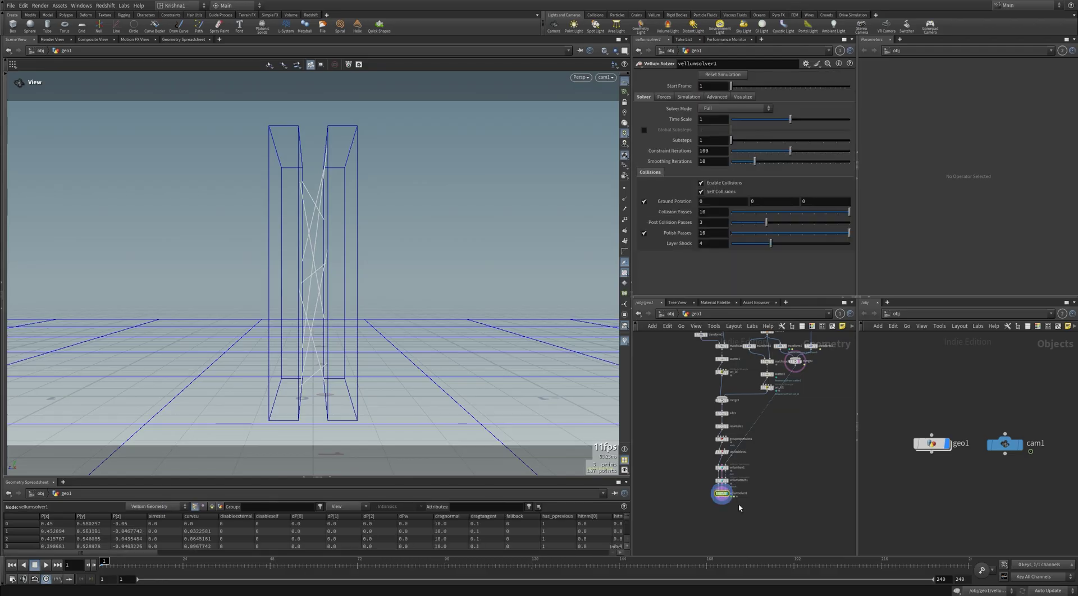
pyautogui.press('Up')
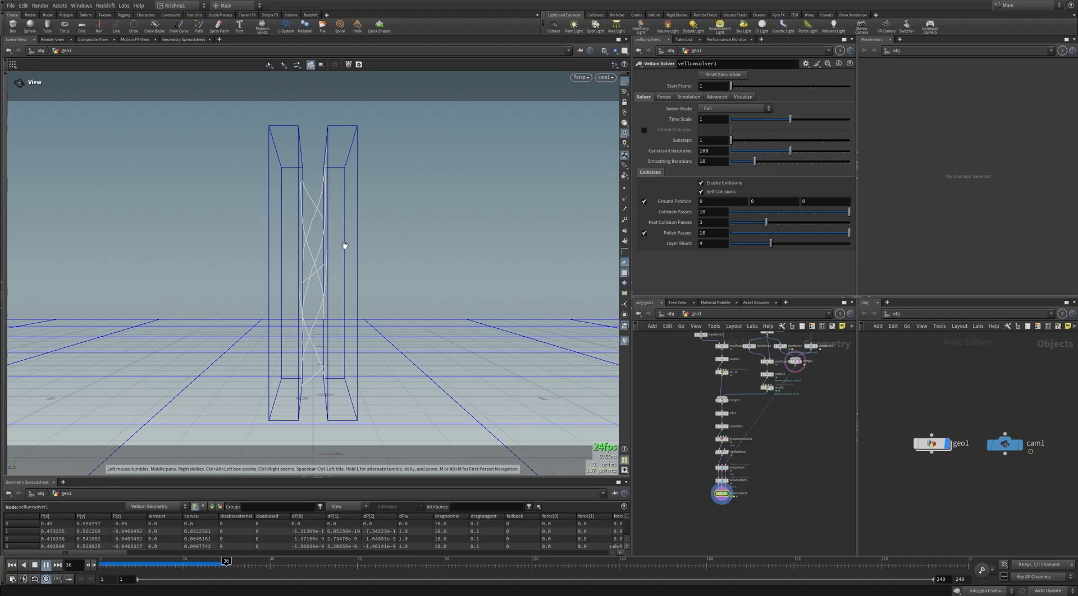
pyautogui.press('Up')
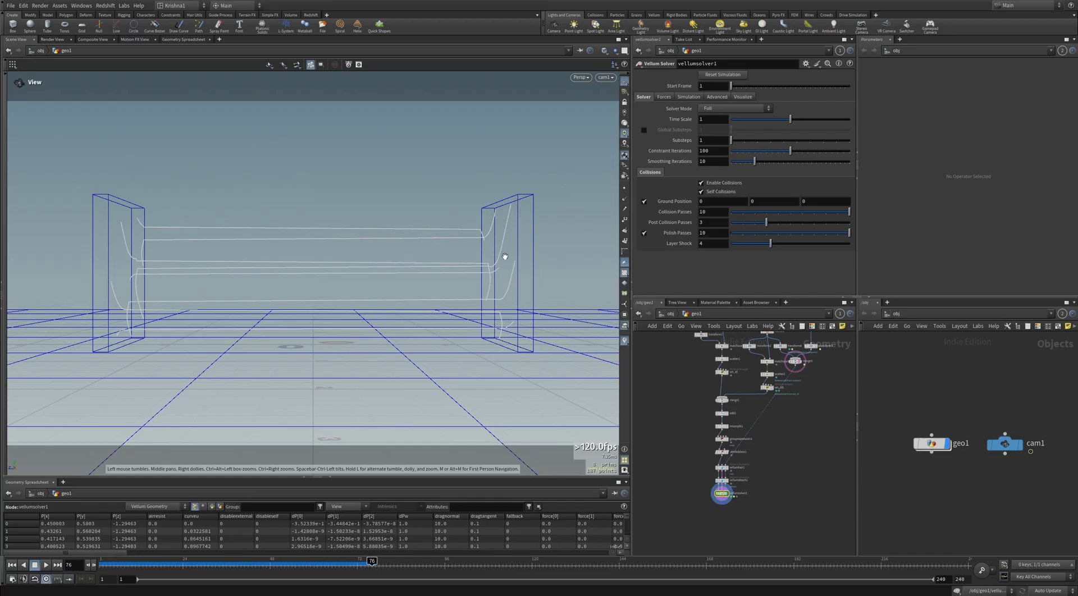
pyautogui.click(625, 188)
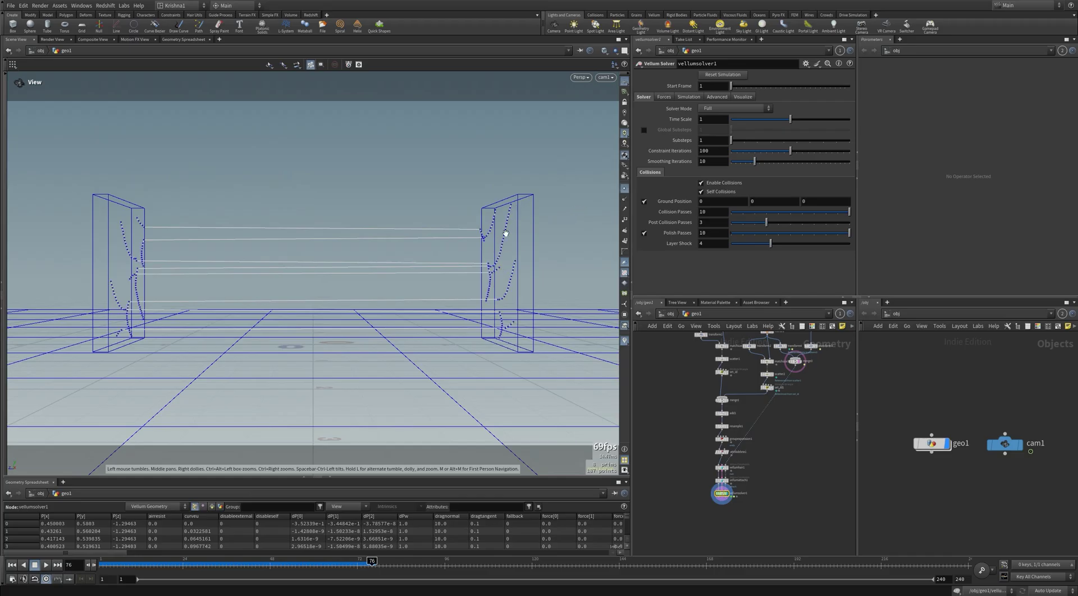
pyautogui.moveTo(325, 277)
pyautogui.mouseDown()
pyautogui.moveTo(356, 281)
pyautogui.moveTo(305, 284)
pyautogui.moveTo(315, 277)
pyautogui.mouseUp()
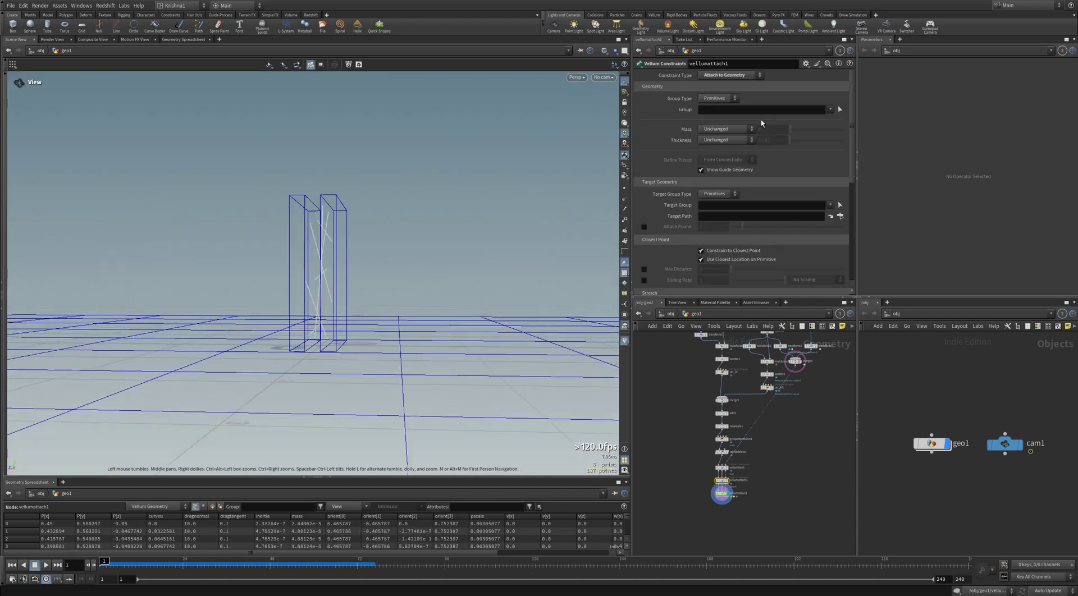
# Step: Set vellumattach1's Group Type to Points and its Group to ends
pyautogui.click(724, 98)
pyautogui.click(720, 102)
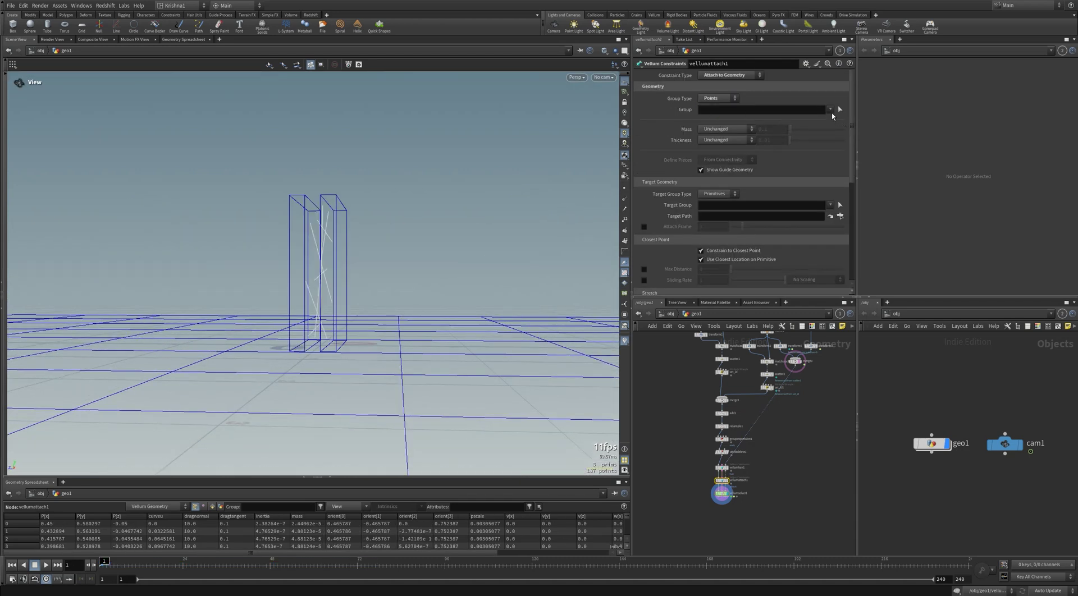
pyautogui.click(831, 110)
pyautogui.click(833, 124)
# Step: Try a Max Distance of 0.01 on the attach constraint, then disable it
pyautogui.scroll(-3, 684, 255)
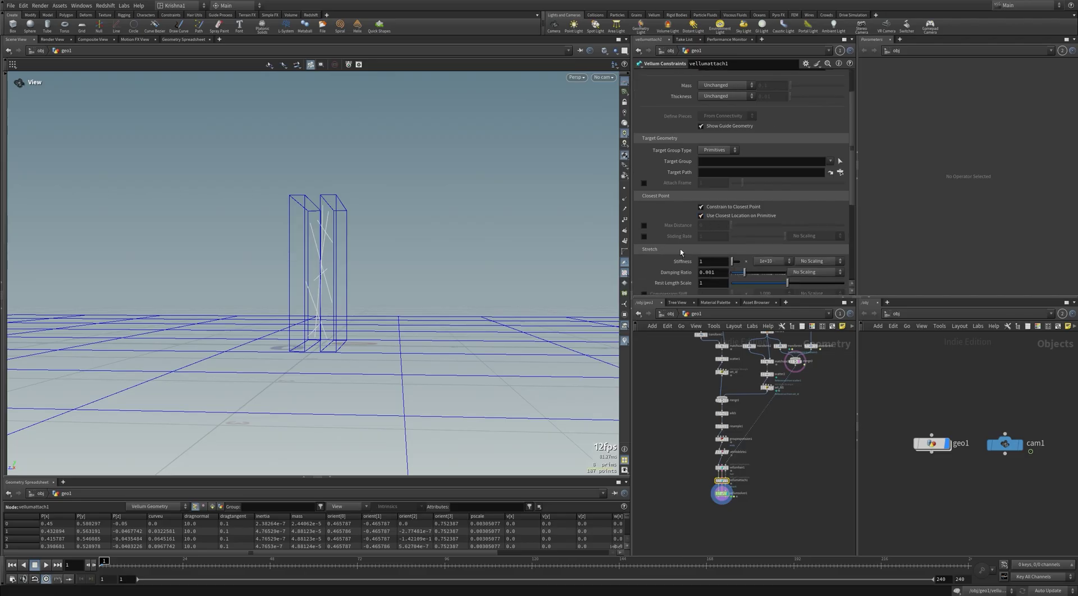
pyautogui.click(644, 225)
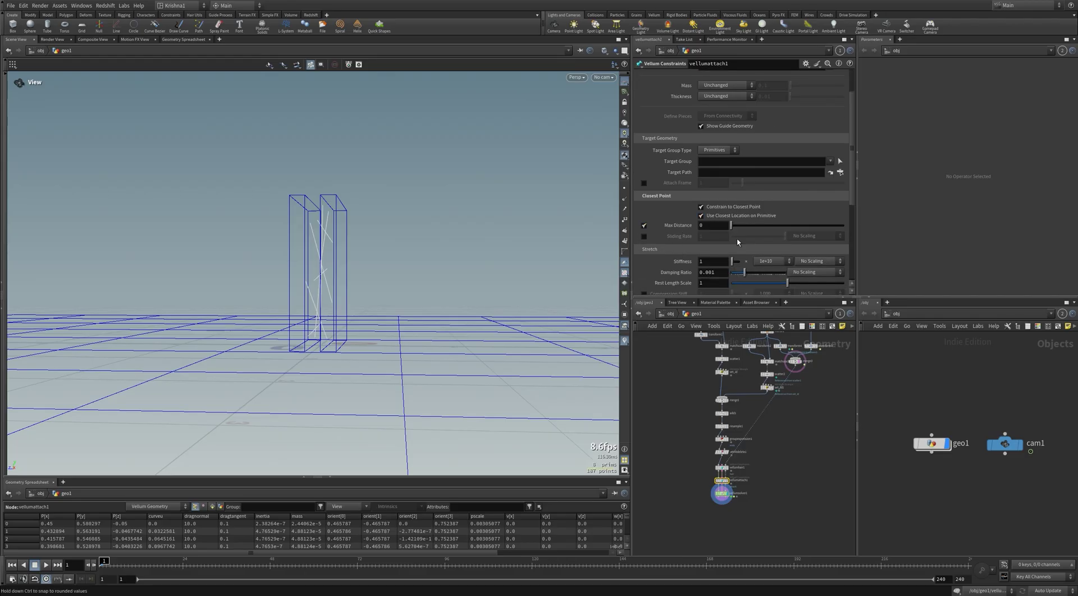
pyautogui.click(644, 226)
pyautogui.moveTo(262, 226); pyautogui.dragTo(313, 223)
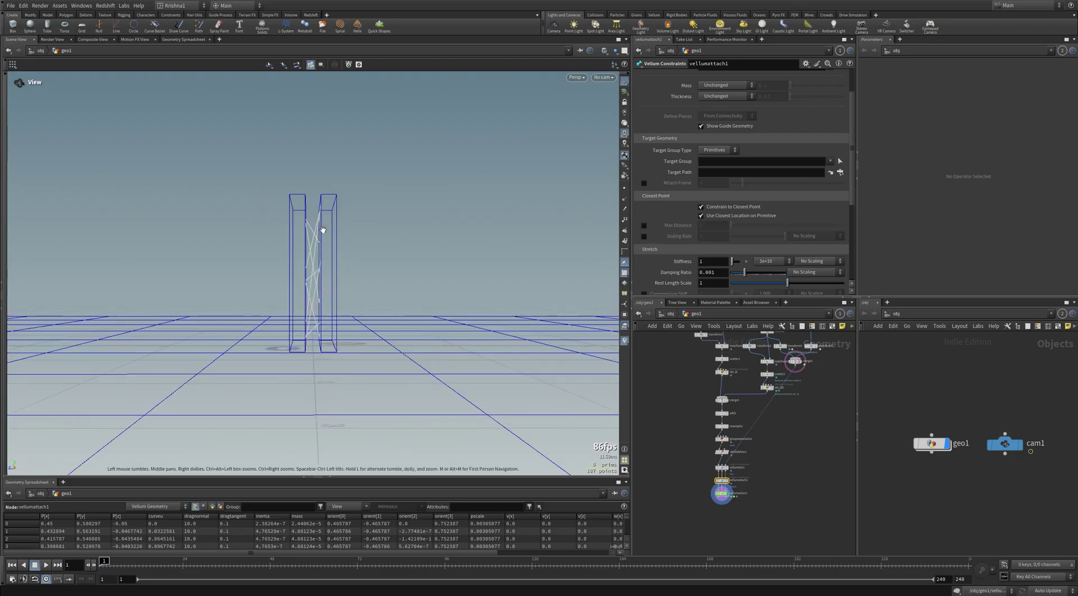
pyautogui.click(644, 226)
pyautogui.click(709, 224)
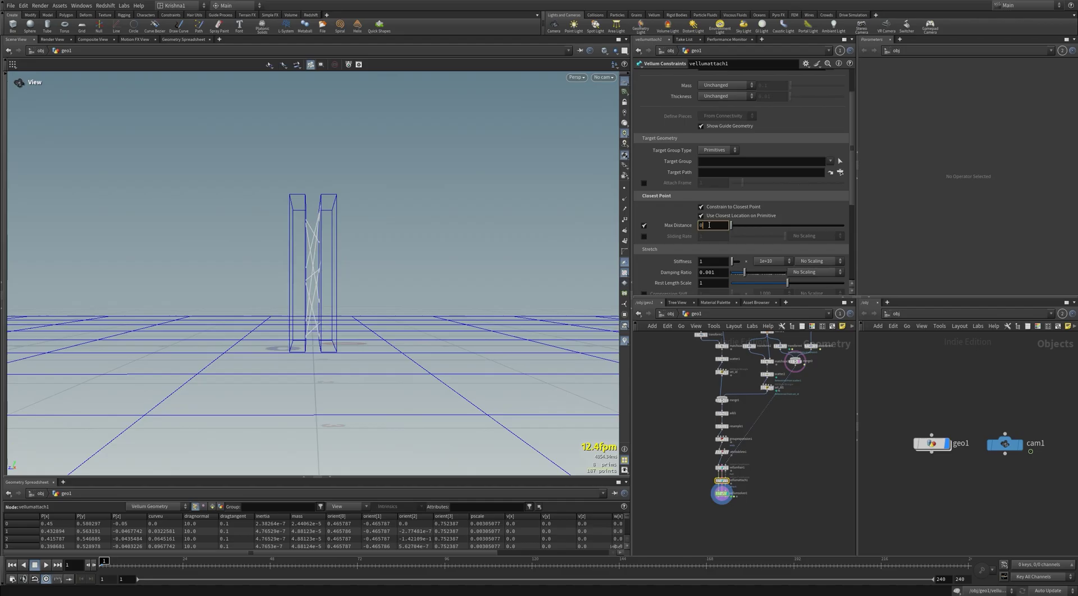
pyautogui.write('.01')
pyautogui.press('Return')
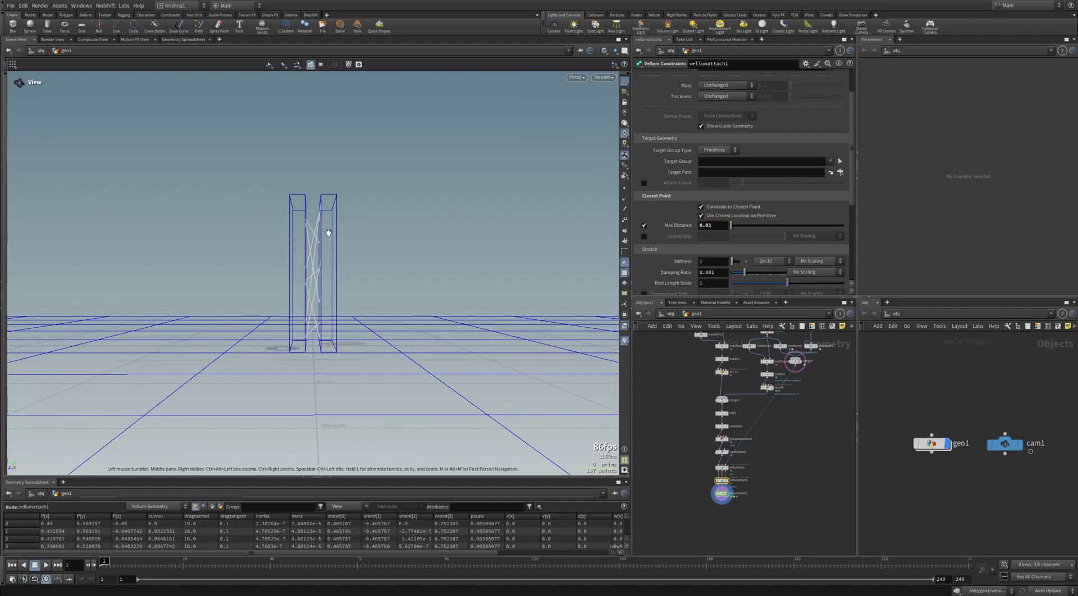
pyautogui.click(644, 226)
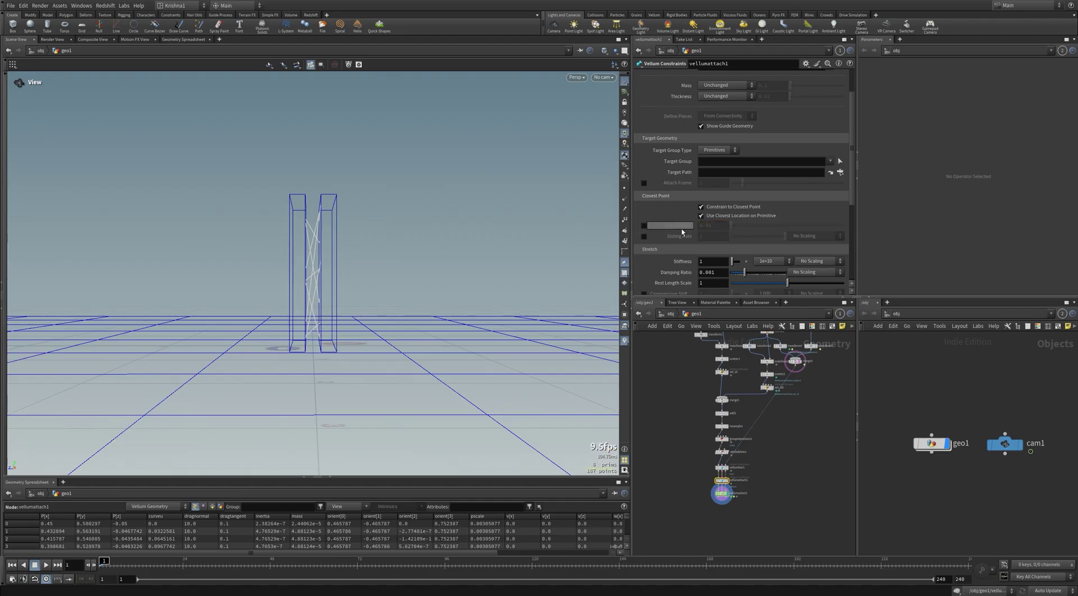
# Step: Confirm the ends group, then replay the simulation and scrub the timeline
pyautogui.scroll(2, 698, 121)
pyautogui.doubleClick(705, 110)
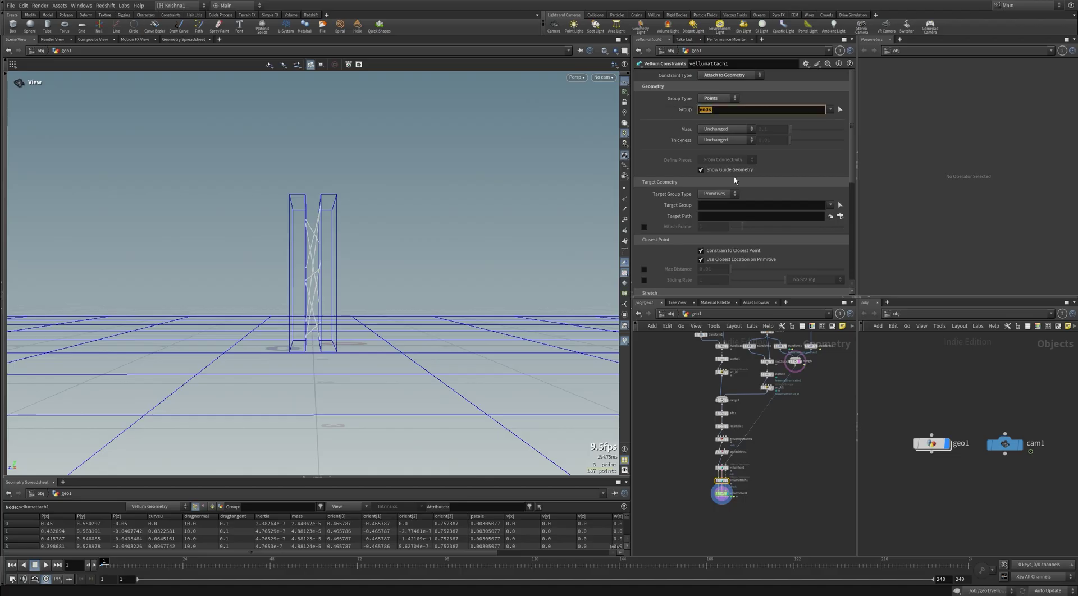
pyautogui.press('Return')
pyautogui.moveTo(313, 239)
pyautogui.mouseDown()
pyautogui.moveTo(339, 252)
pyautogui.moveTo(314, 221)
pyautogui.mouseUp()
pyautogui.moveTo(369, 250); pyautogui.dragTo(376, 251)
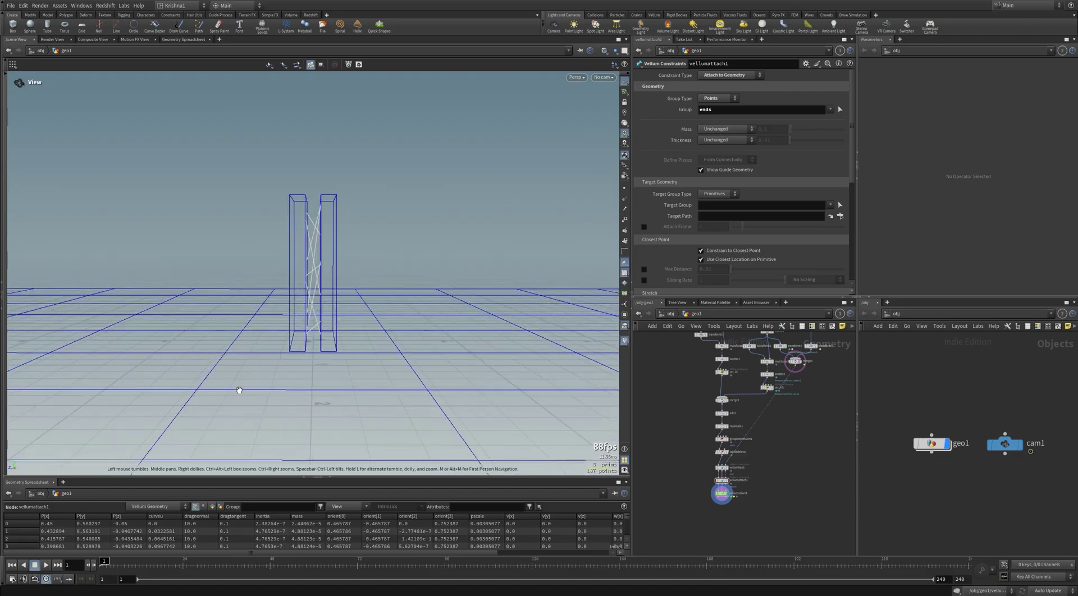
pyautogui.press('Up')
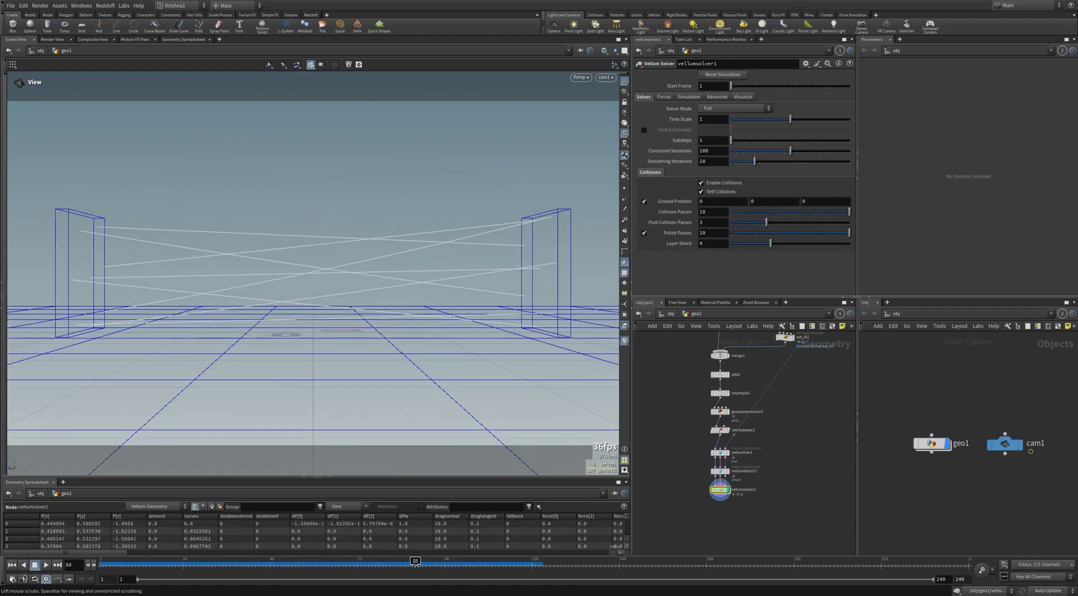
pyautogui.moveTo(497, 571); pyautogui.dragTo(104, 570)
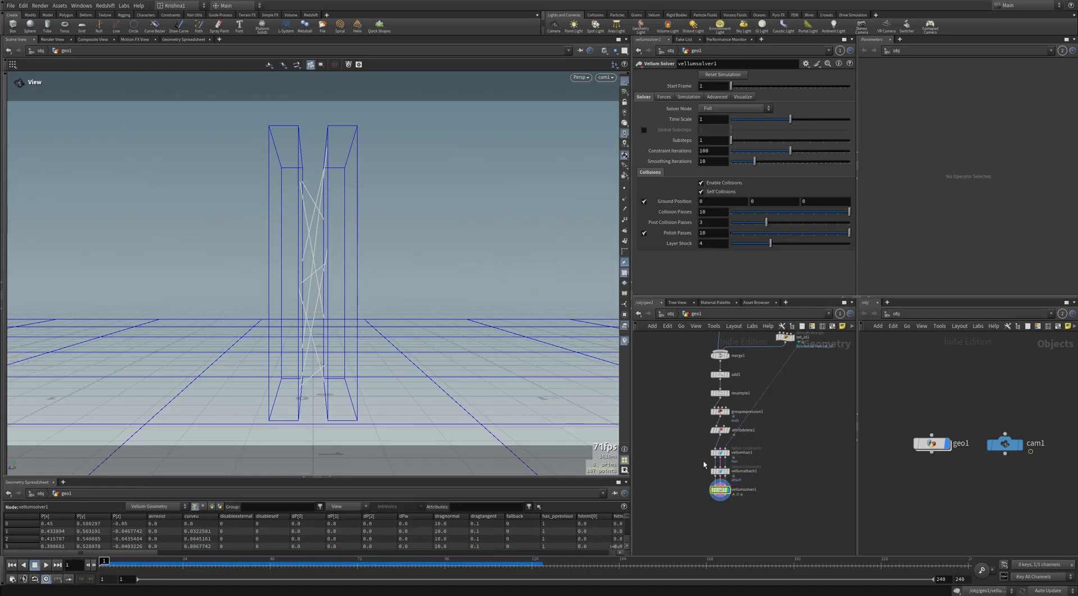
# Step: Enable Breaking on vellumhair1 with a threshold of 0
pyautogui.click(720, 453)
pyautogui.scroll(-15, 697, 266)
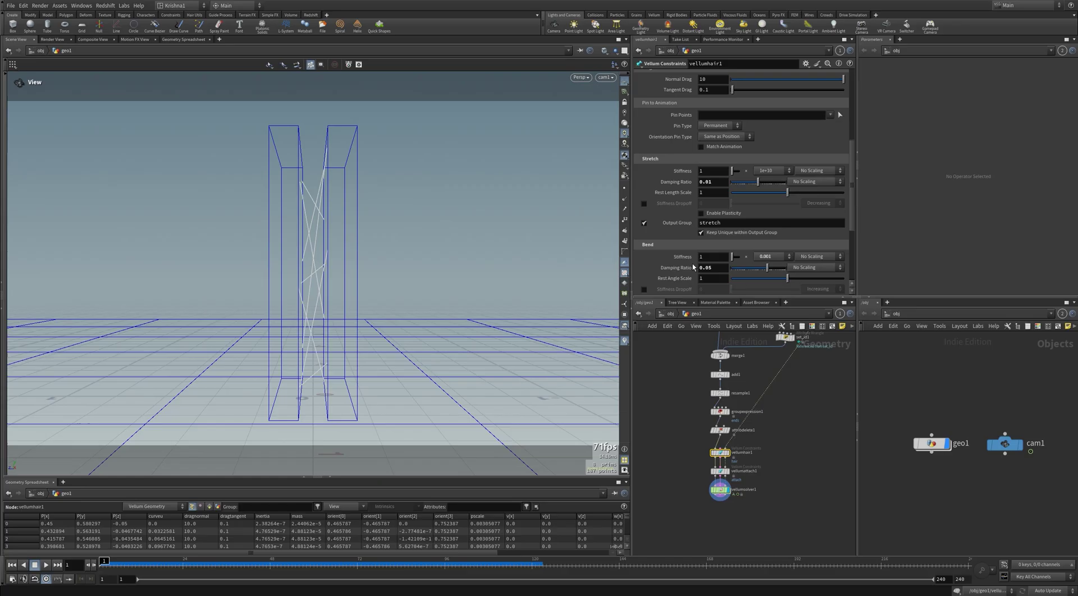
pyautogui.click(644, 232)
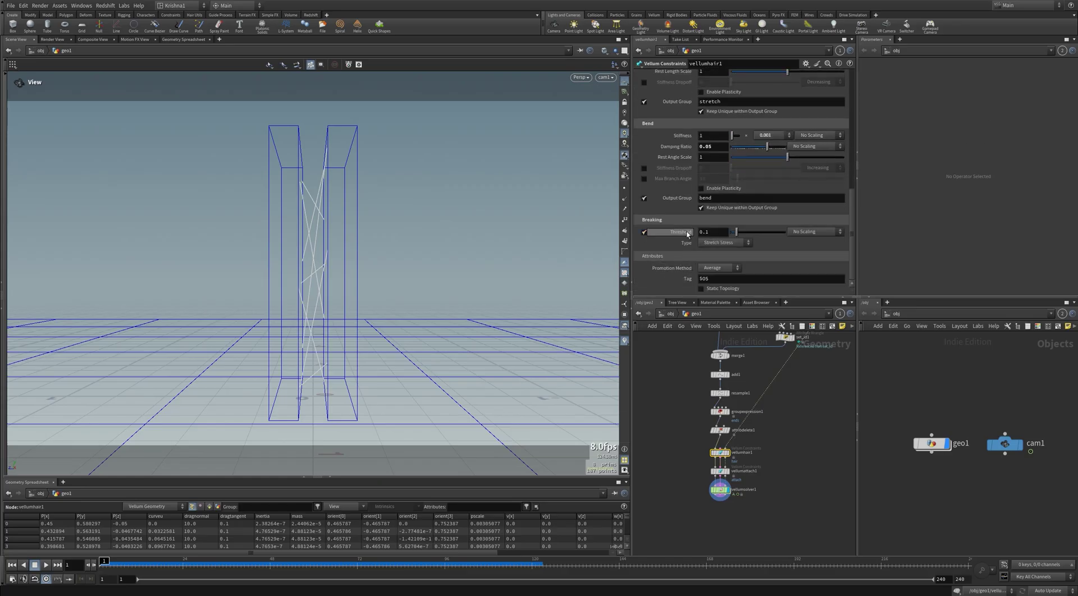
pyautogui.click(712, 232)
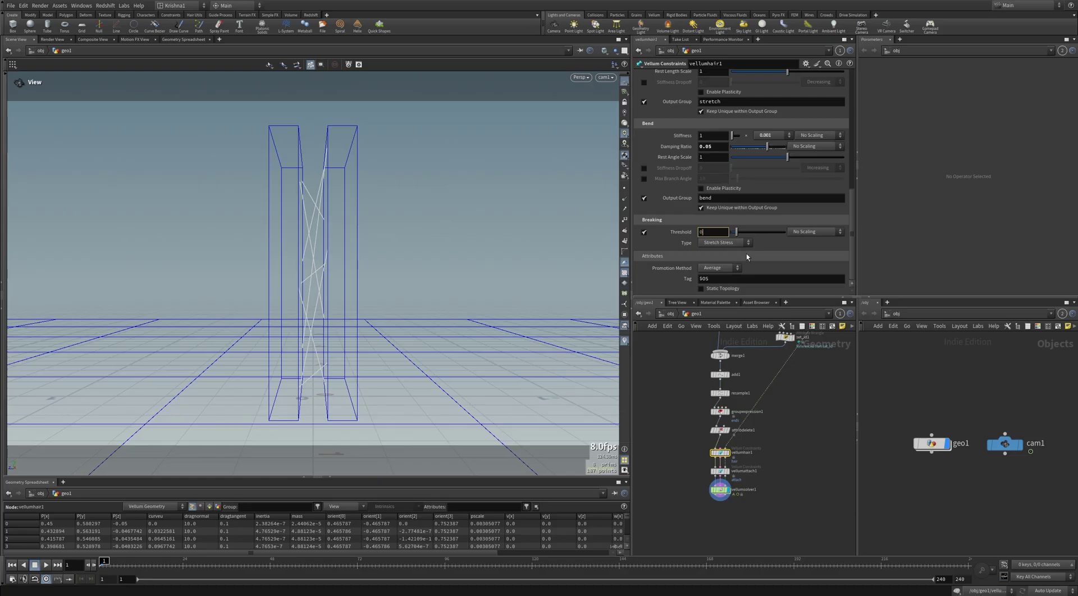
pyautogui.press('Return')
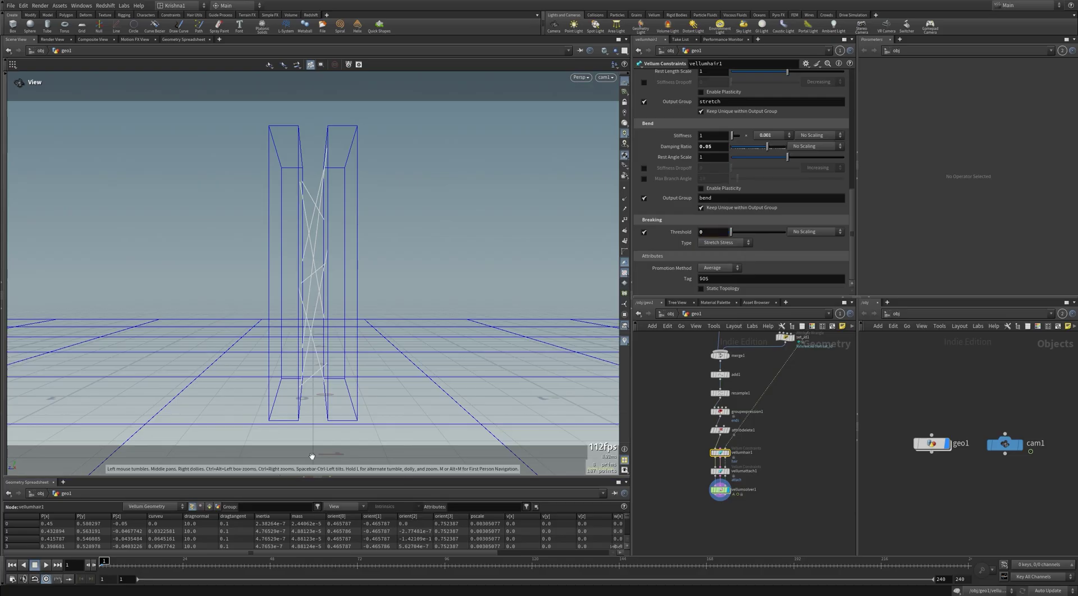
# Step: Play the simulation to frame 114, return to frame 1, then display resample1
pyautogui.press('Up')
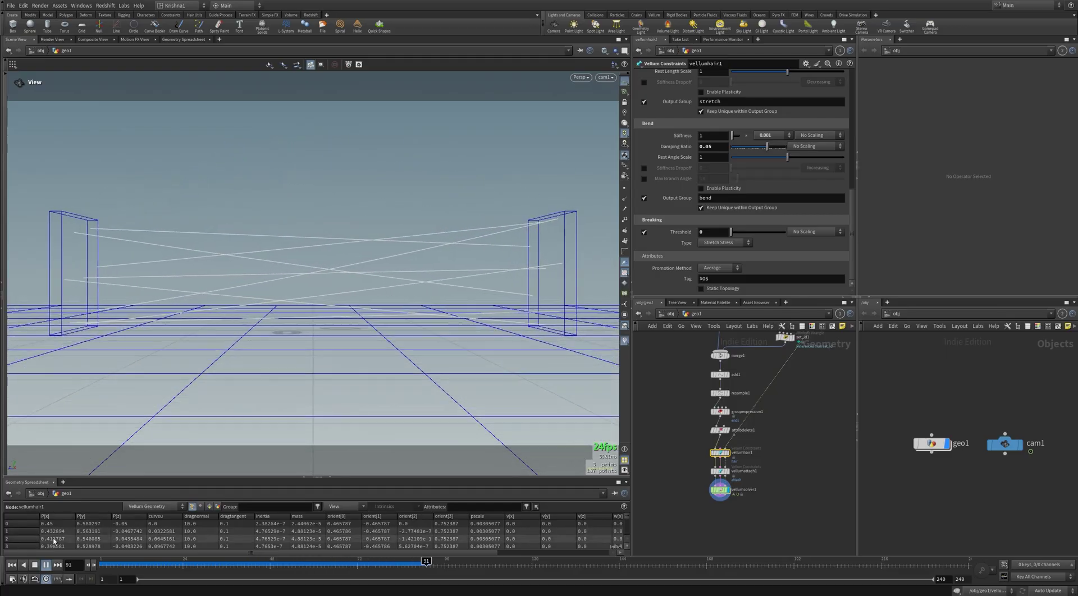
pyautogui.press('Up')
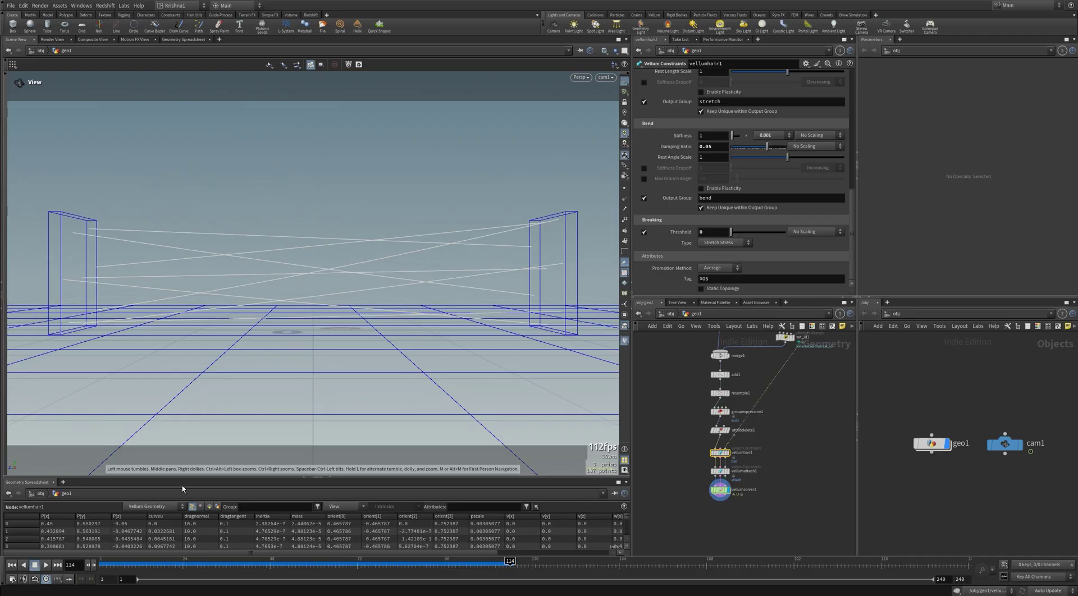
pyautogui.click(11, 566)
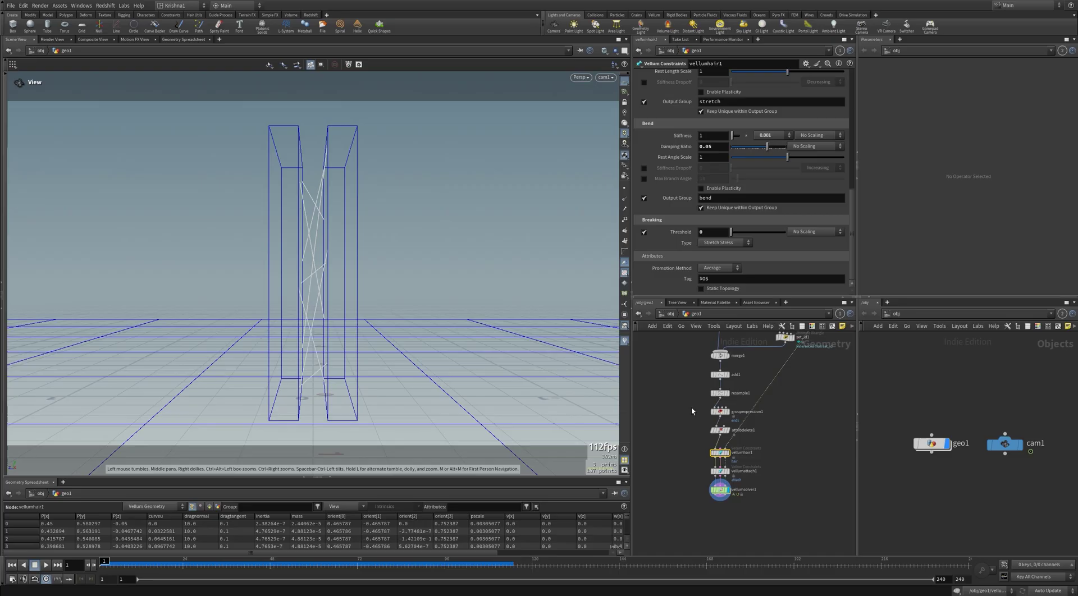
pyautogui.click(727, 395)
pyautogui.click(729, 397)
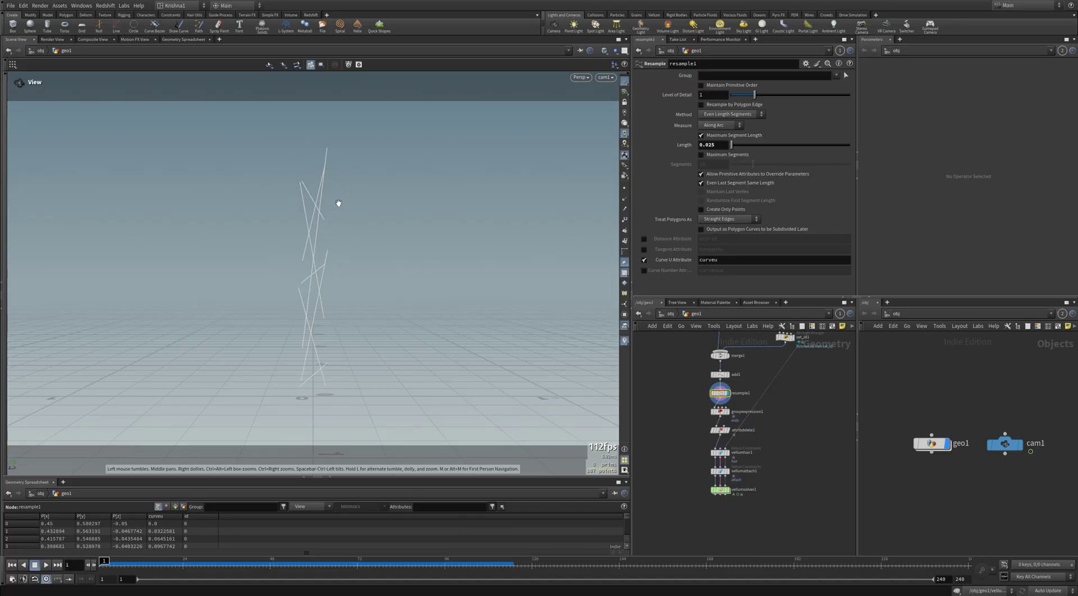
# Step: Insert a Convert Line node between attribdelete1 and vellumhair1
pyautogui.click(719, 453)
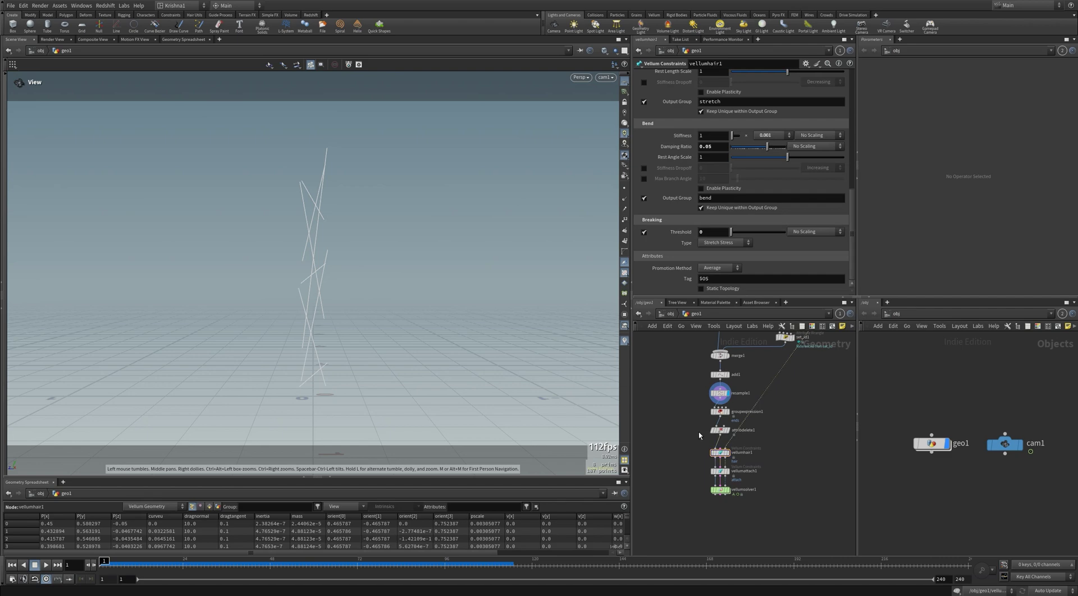
pyautogui.press('Tab')
pyautogui.write('convert')
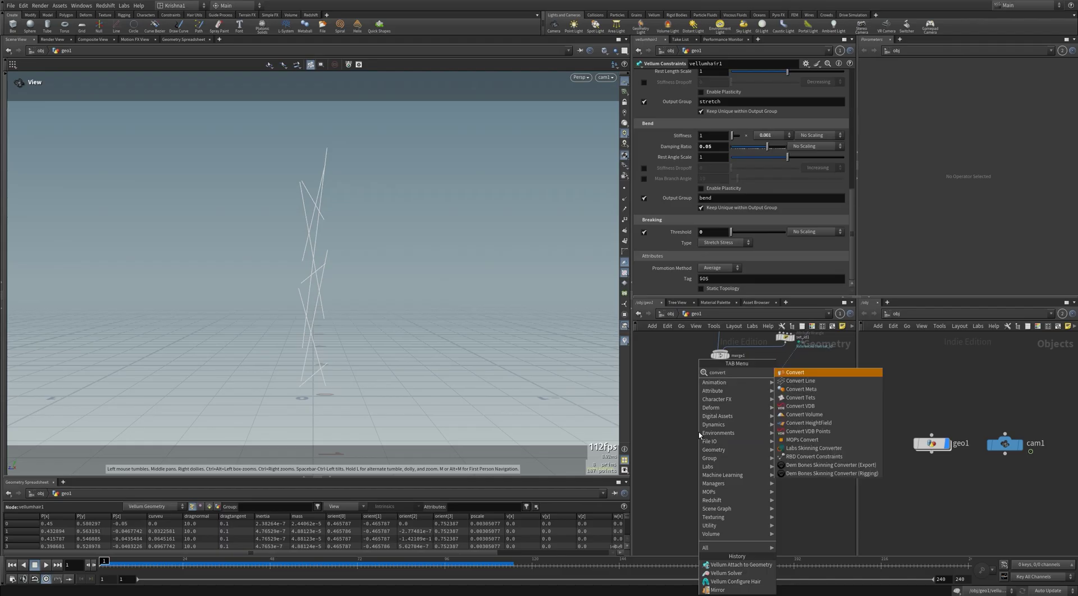
pyautogui.press('Down')
pyautogui.press('Return')
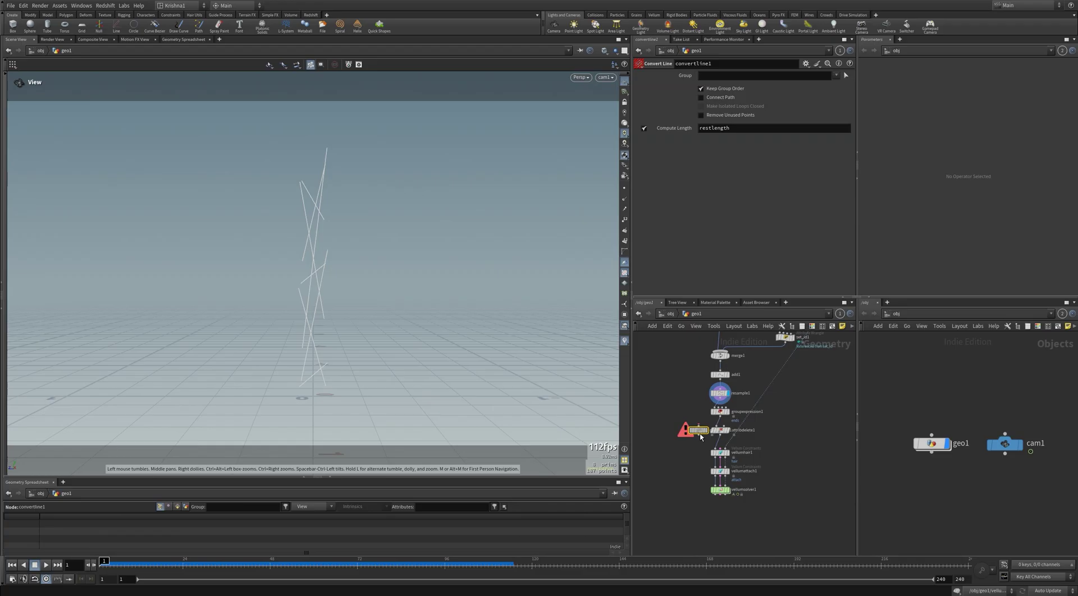
pyautogui.click(718, 450)
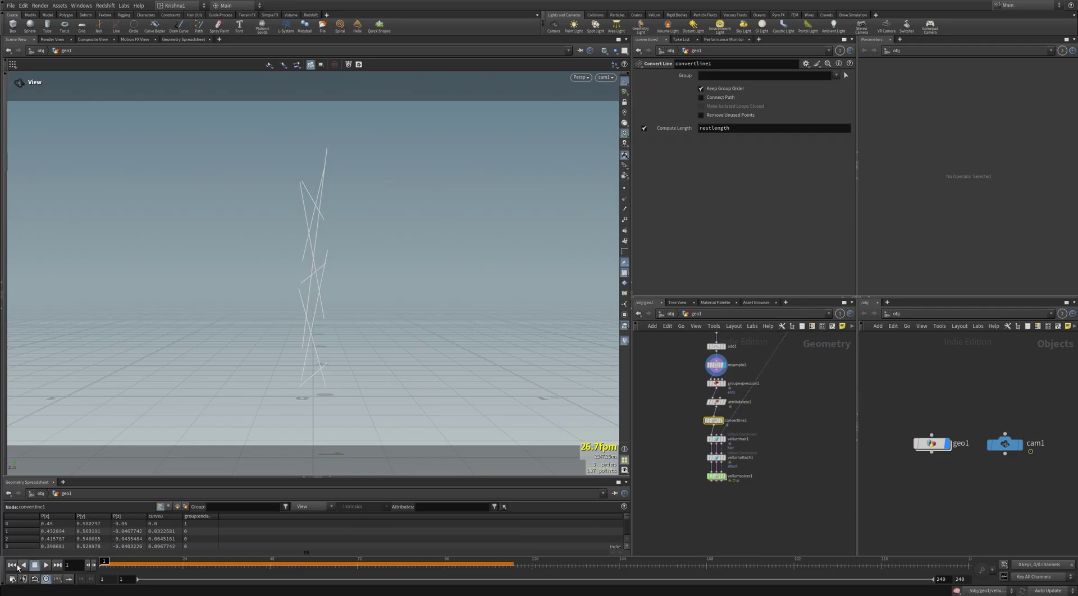
# Step: Display convertline1 as points and inspect the resample1 and convertline1 settings
pyautogui.moveTo(739, 482); pyautogui.dragTo(739, 481)
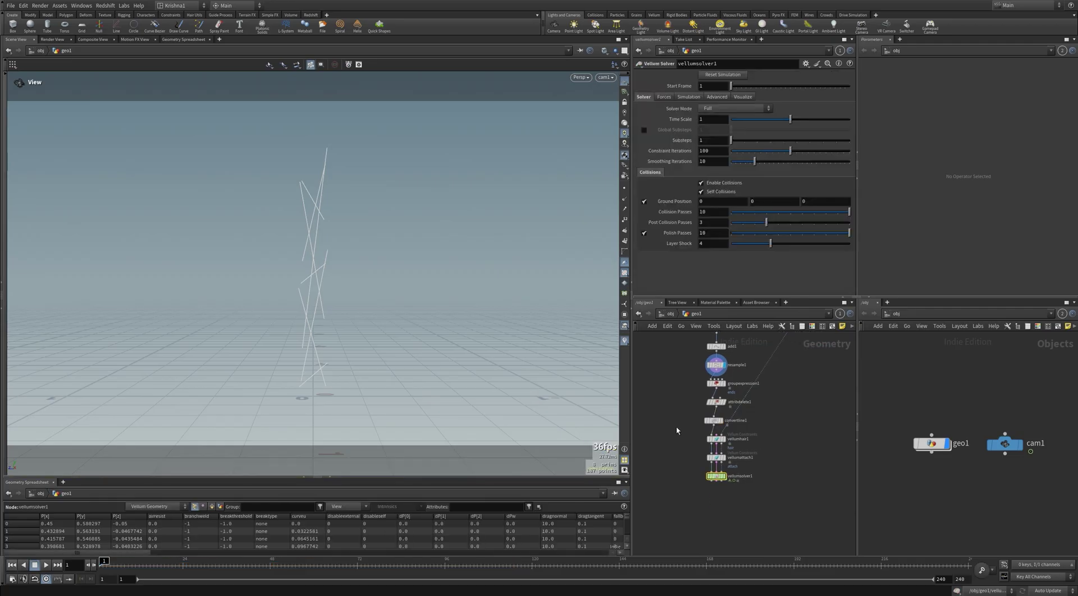
pyautogui.moveTo(712, 427); pyautogui.dragTo(713, 427)
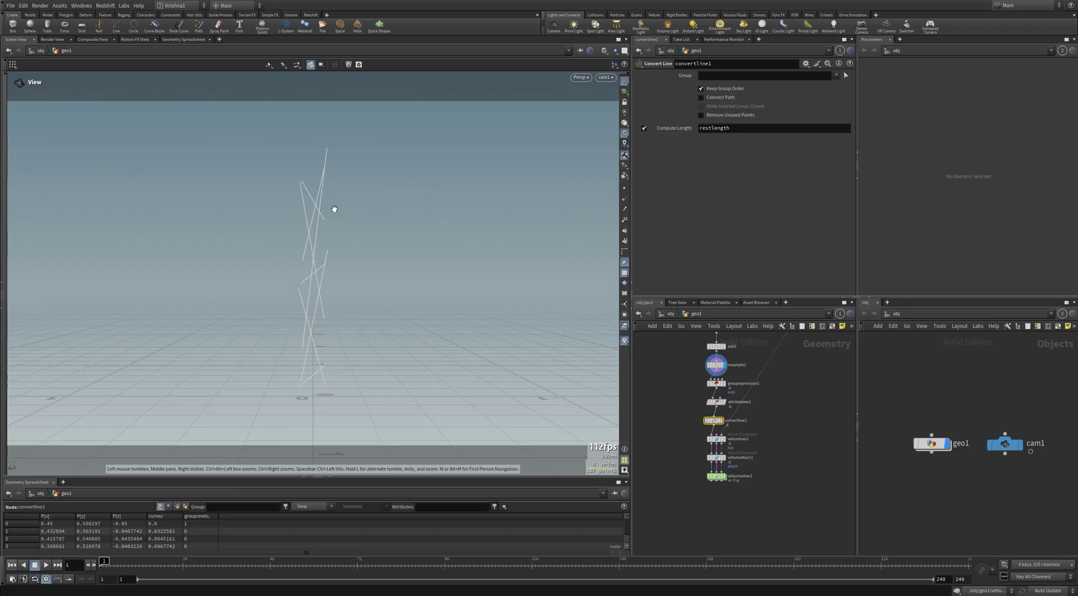
pyautogui.click(624, 189)
pyautogui.click(716, 364)
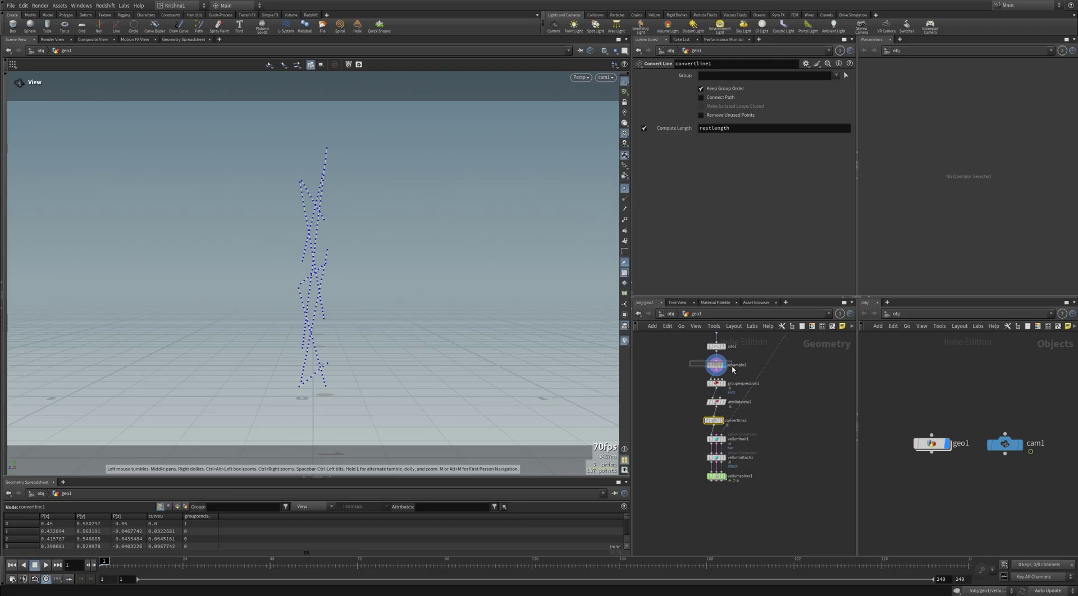
pyautogui.click(713, 421)
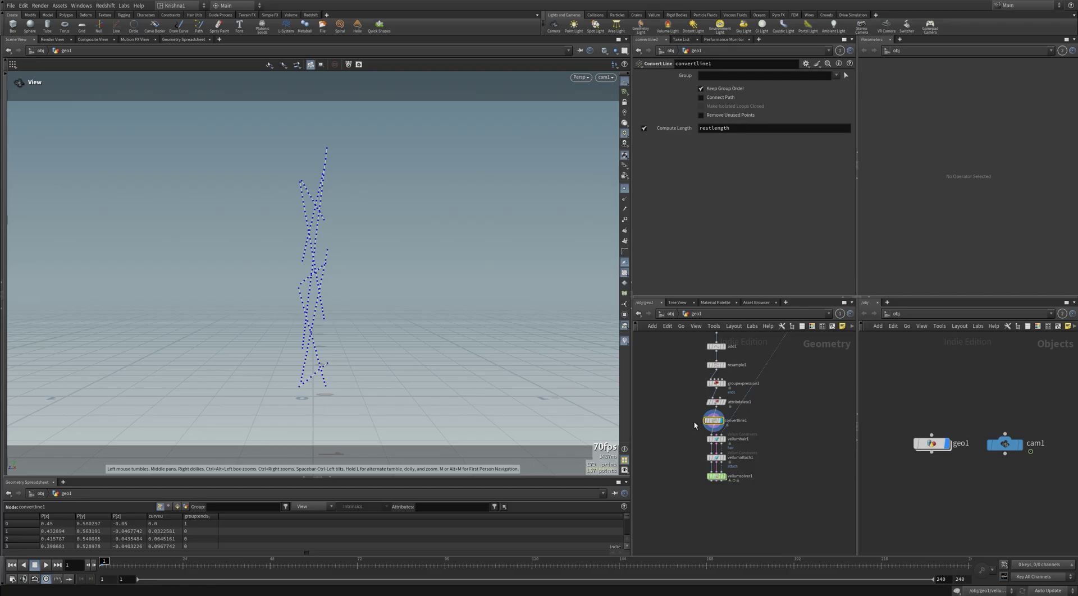
# Step: Display the Vellum solver result as plain curves and play the simulation
pyautogui.click(716, 476)
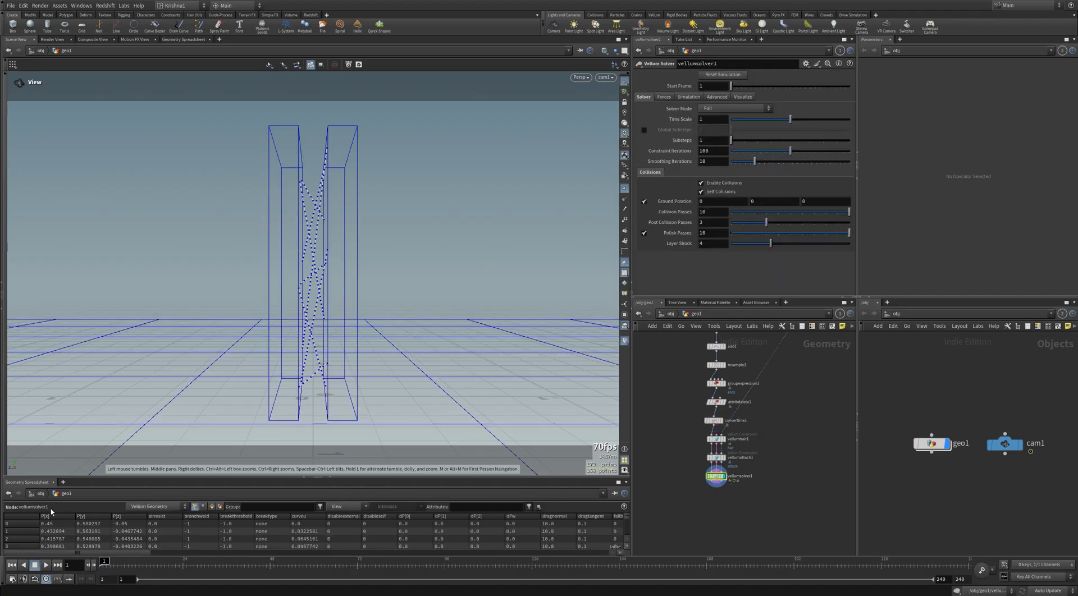
pyautogui.click(624, 189)
pyautogui.press('Up')
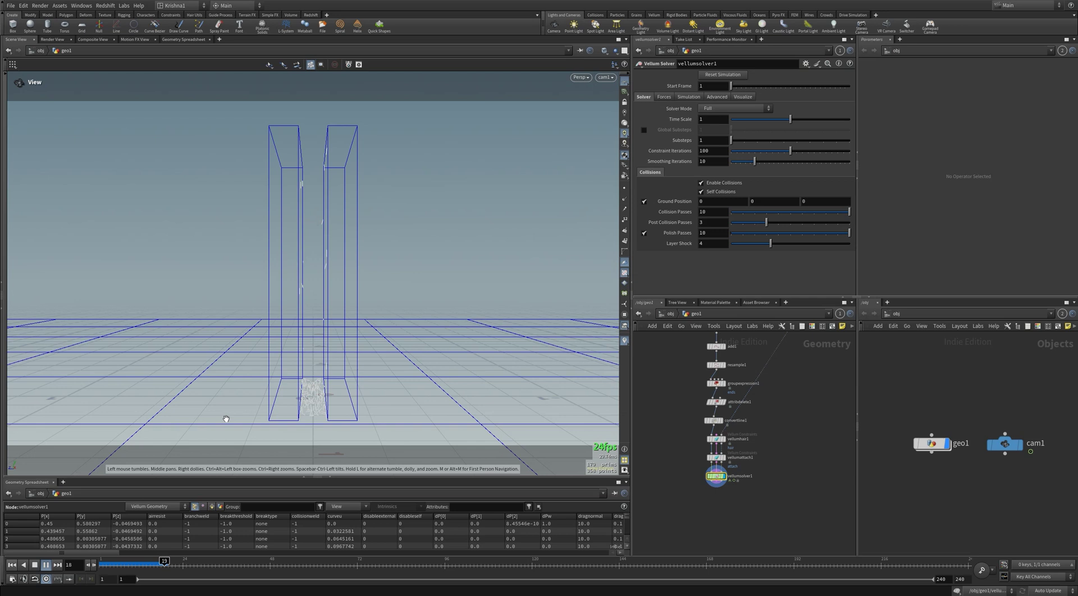
pyautogui.press('Down')
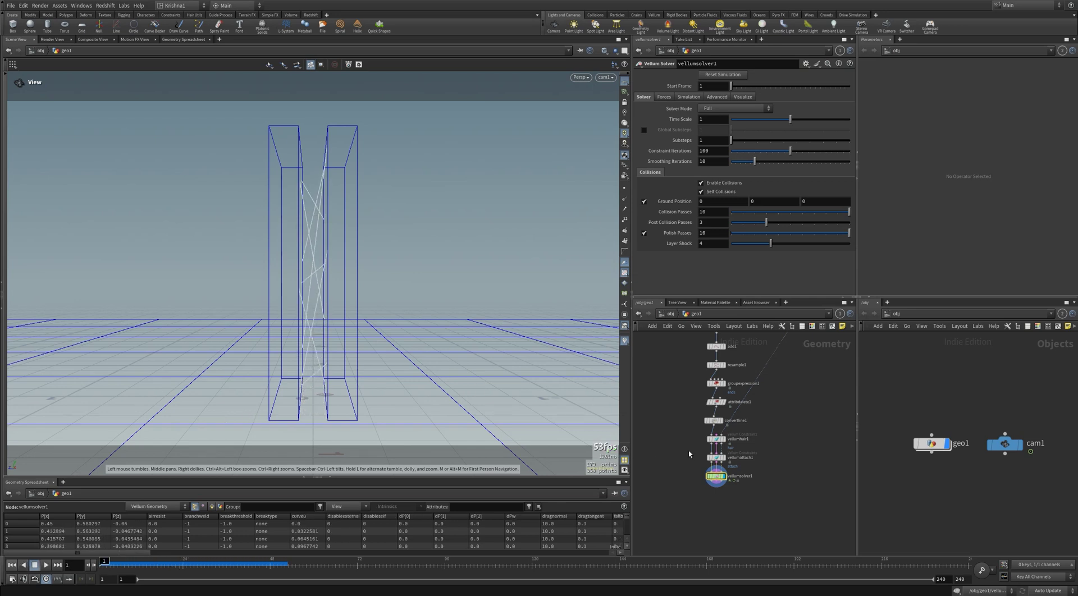
# Step: Test vellumhair1 breaking thresholds of 0.5 and 0.25 while playing the simulation
pyautogui.click(727, 440)
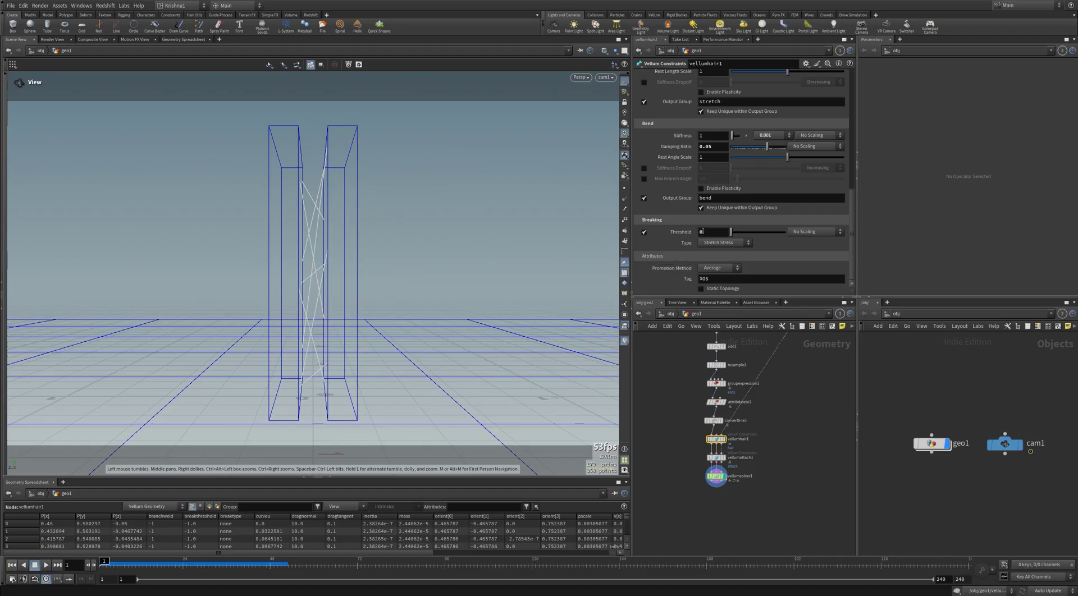
pyautogui.click(709, 232)
pyautogui.write('.5')
pyautogui.press('Return')
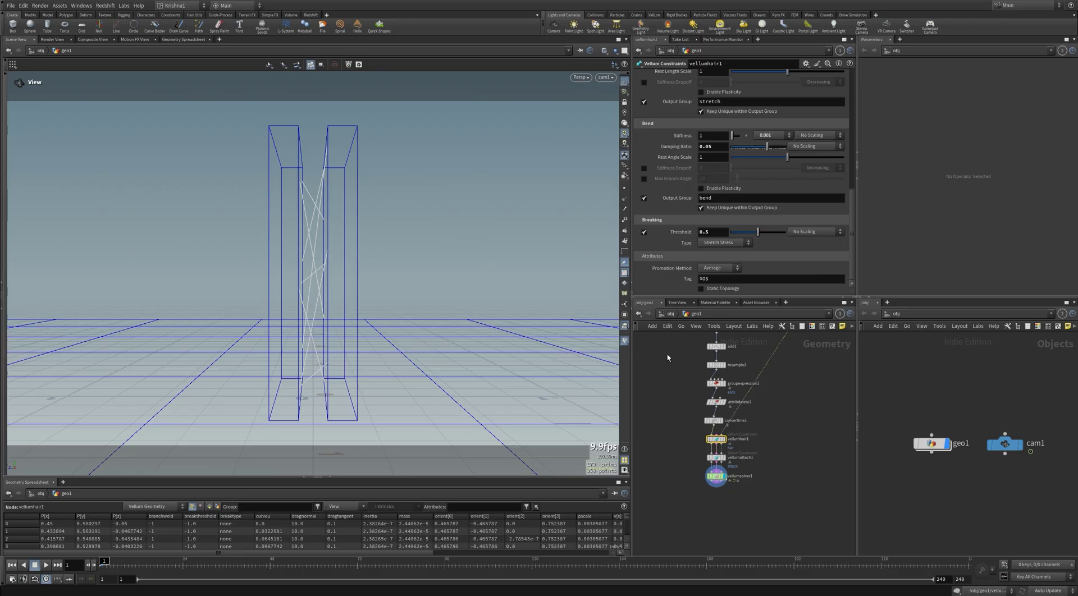
pyautogui.press('Up')
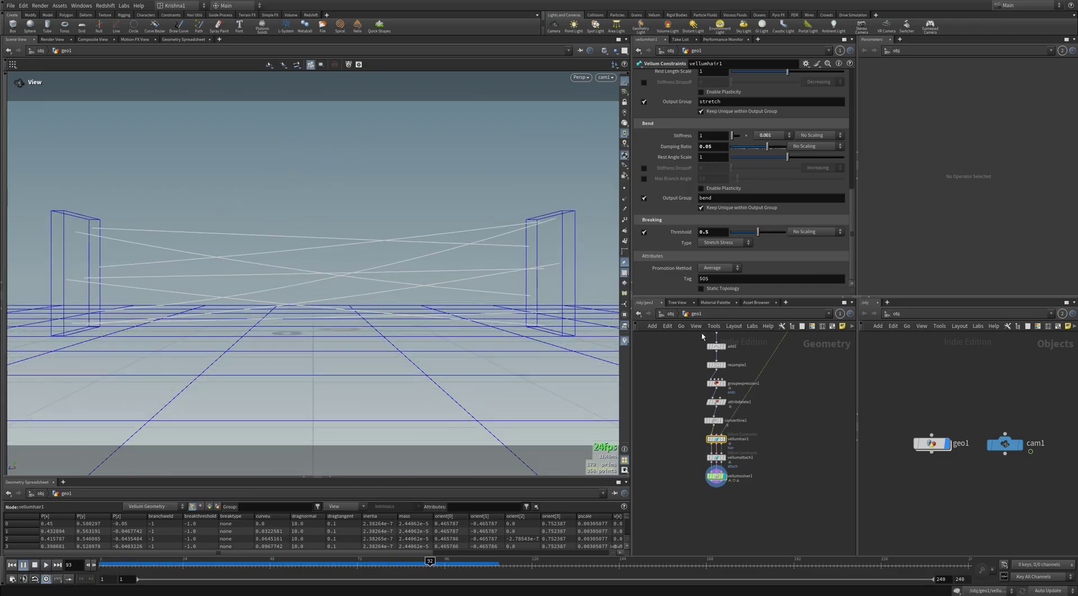
pyautogui.click(706, 232)
pyautogui.write('2')
pyautogui.press('Return')
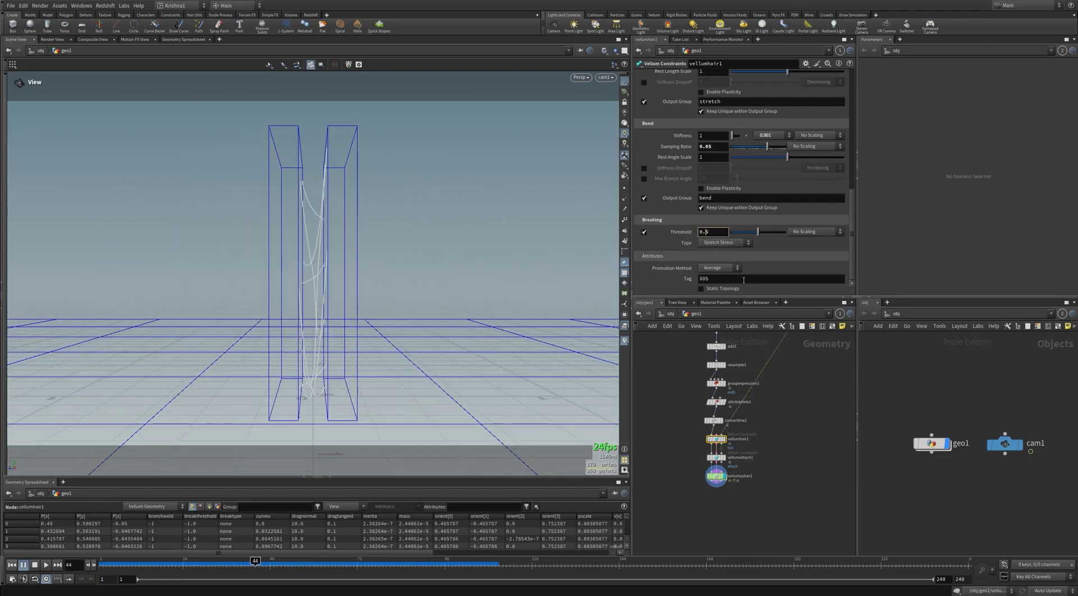
pyautogui.hotkey('ctrl', 'Up')
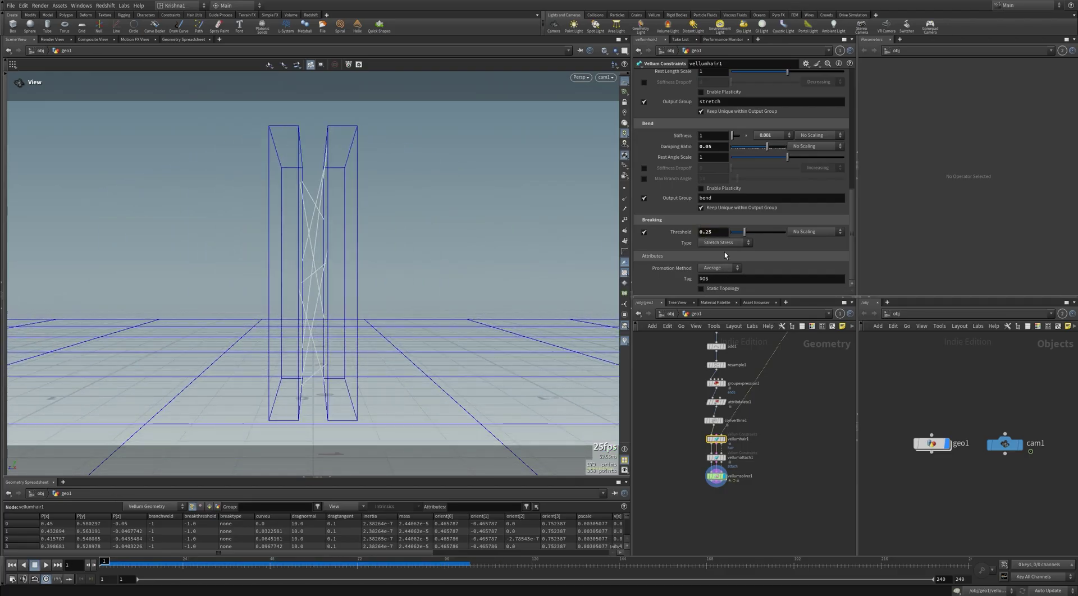
# Step: Lower the breaking threshold to 0.05, then to 0.01
pyautogui.click(708, 232)
pyautogui.write('0')
pyautogui.press('Return')
pyautogui.doubleClick(709, 232)
pyautogui.write('0.01')
pyautogui.press('Return')
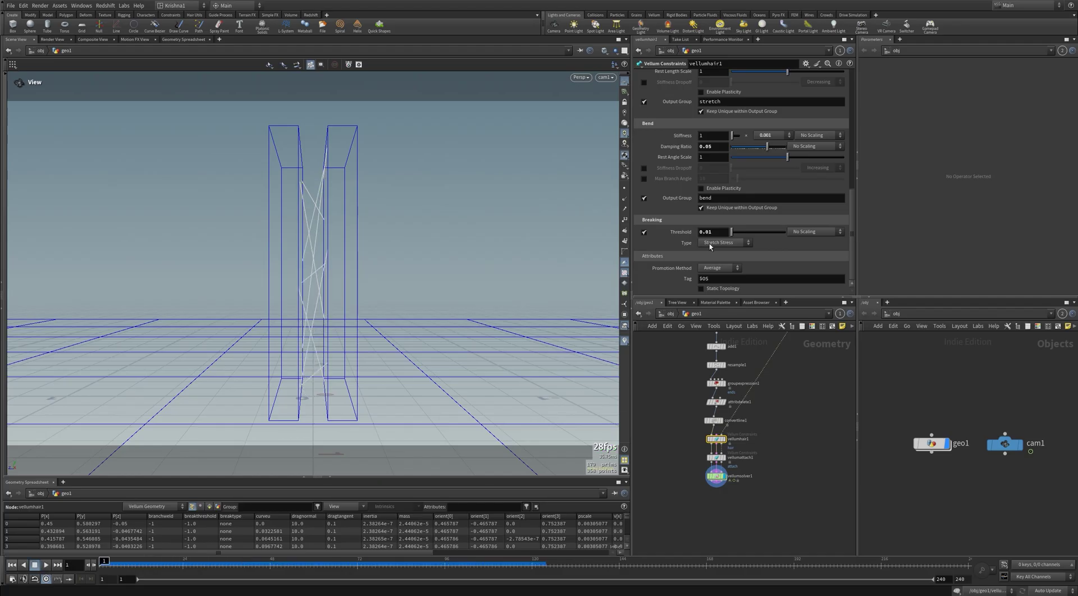
# Step: Switch the breaking type to Stretch Distance and replay from the first frame
pyautogui.click(709, 243)
pyautogui.click(719, 277)
pyautogui.press('Up')
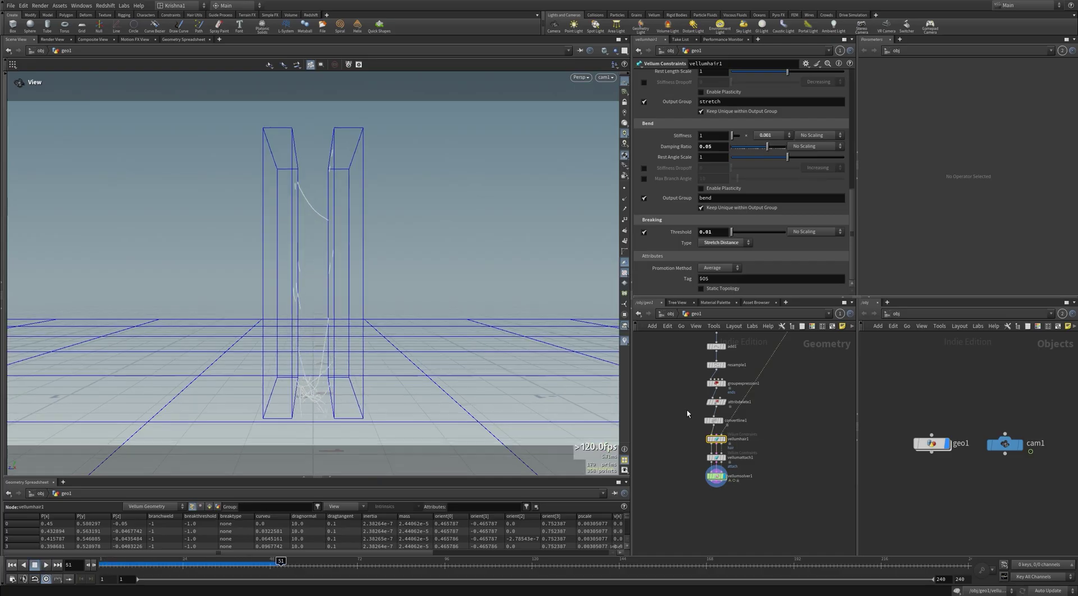
pyautogui.hotkey('ctrl', 'Up')
# Step: Set the breaking threshold to 0.25, replay to frame 79, then return to frame 1
pyautogui.click(709, 232)
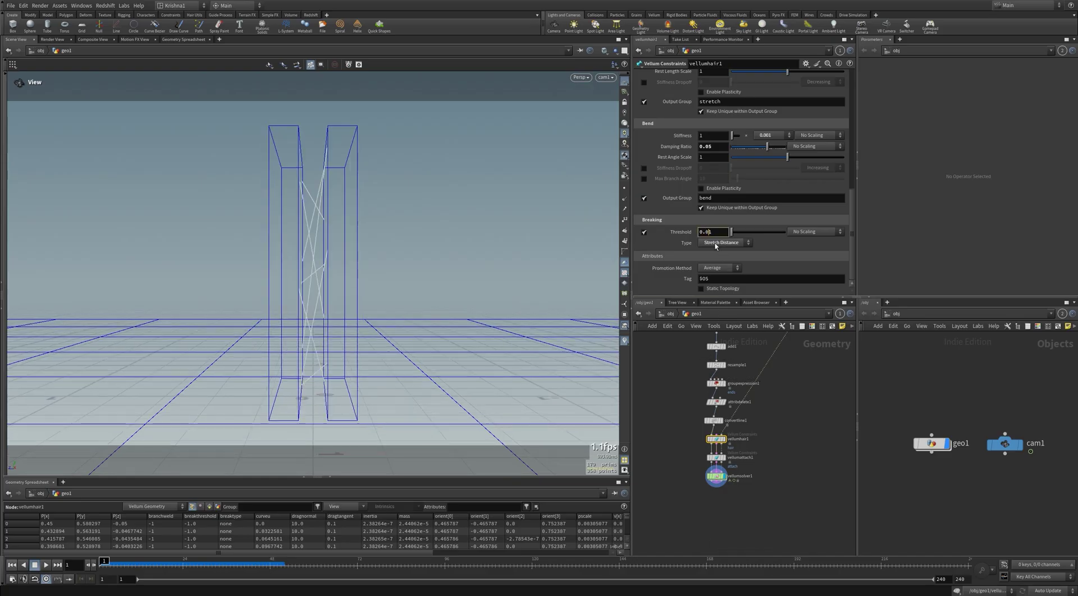
pyautogui.press('BackSpace')
pyautogui.press('BackSpace')
pyautogui.write('25')
pyautogui.press('Return')
pyautogui.press('Up')
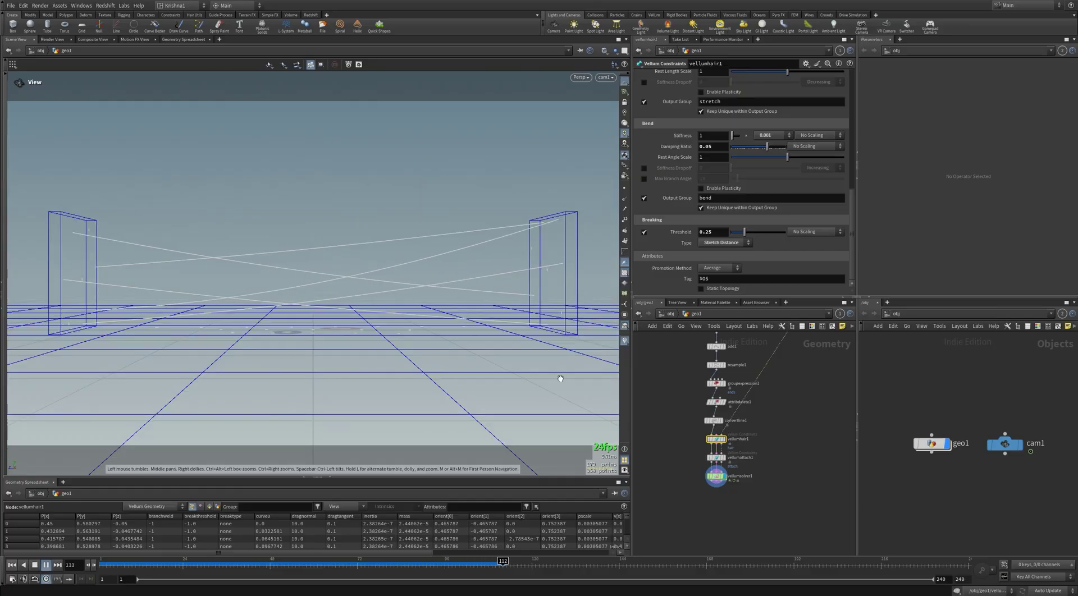
pyautogui.click(365, 561)
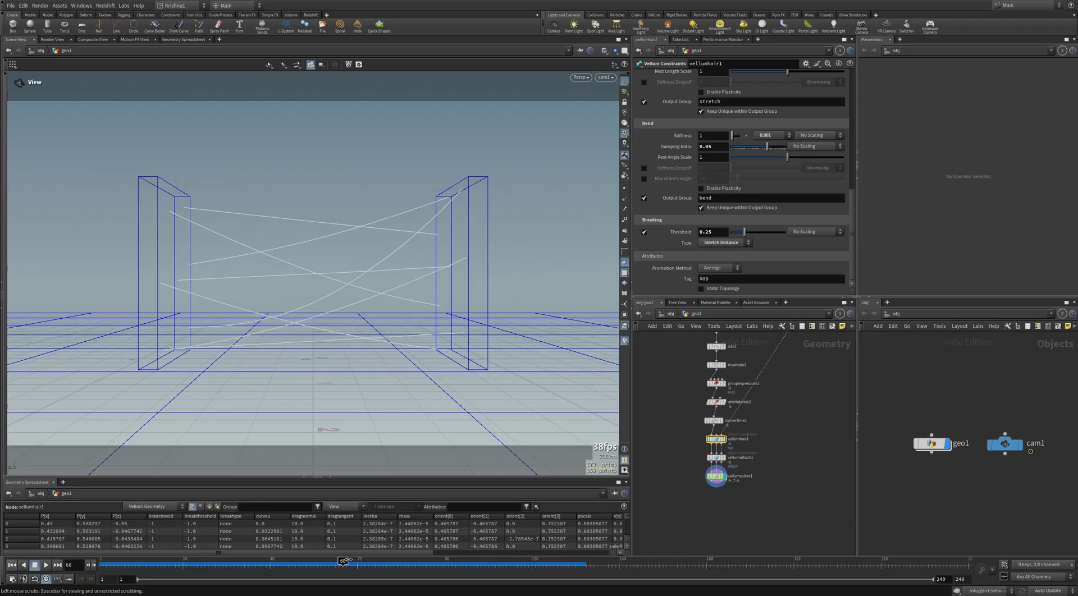
pyautogui.moveTo(364, 562); pyautogui.dragTo(383, 561)
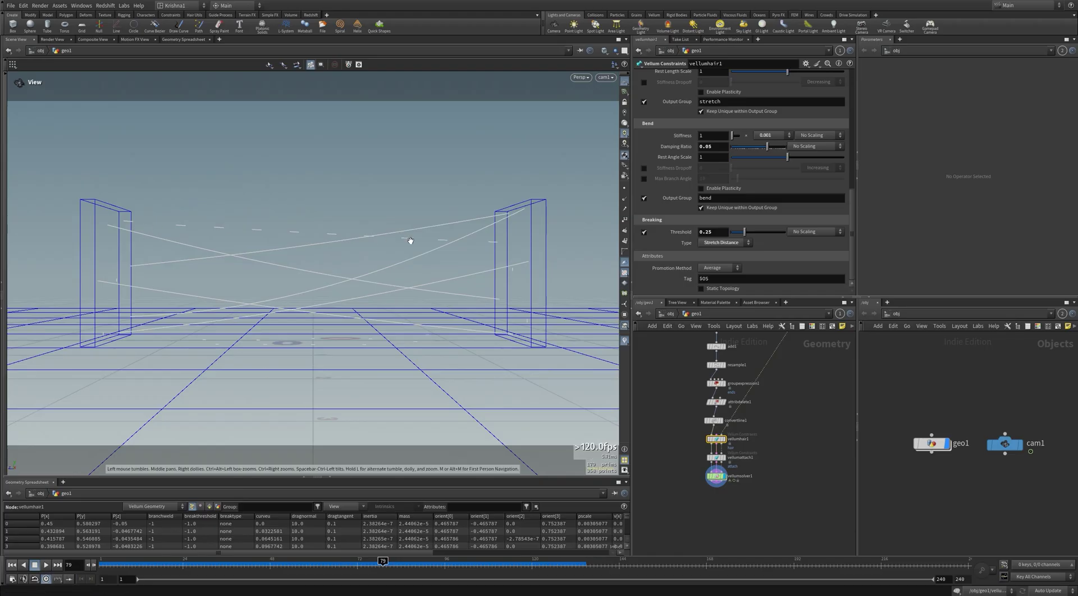
pyautogui.click(11, 565)
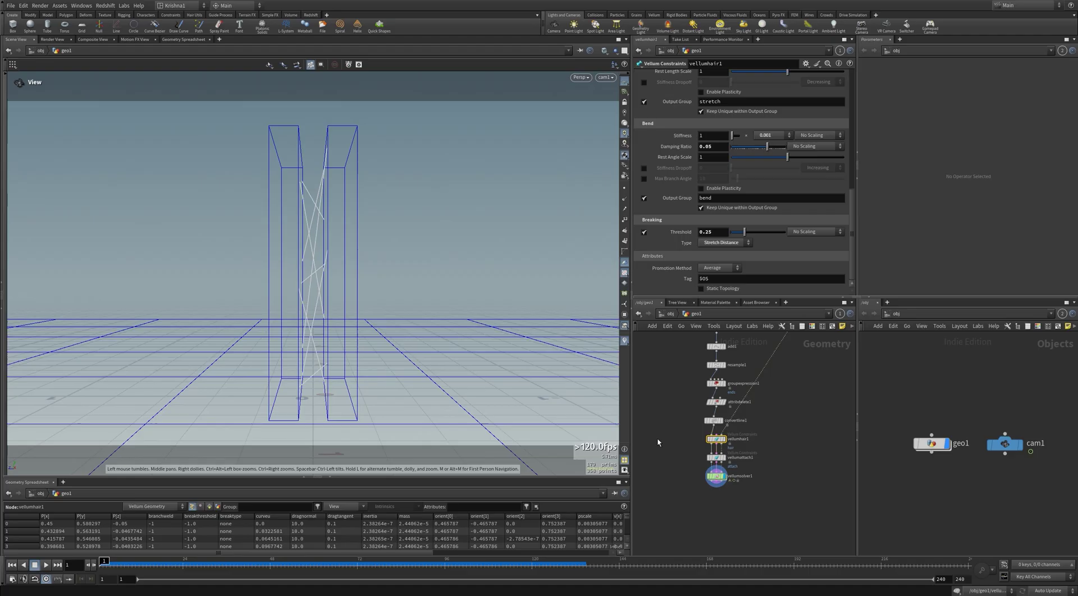
# Step: Add a Point Wrangle between convertline1 and vellumhair1
pyautogui.press('Tab')
pyautogui.write('p')
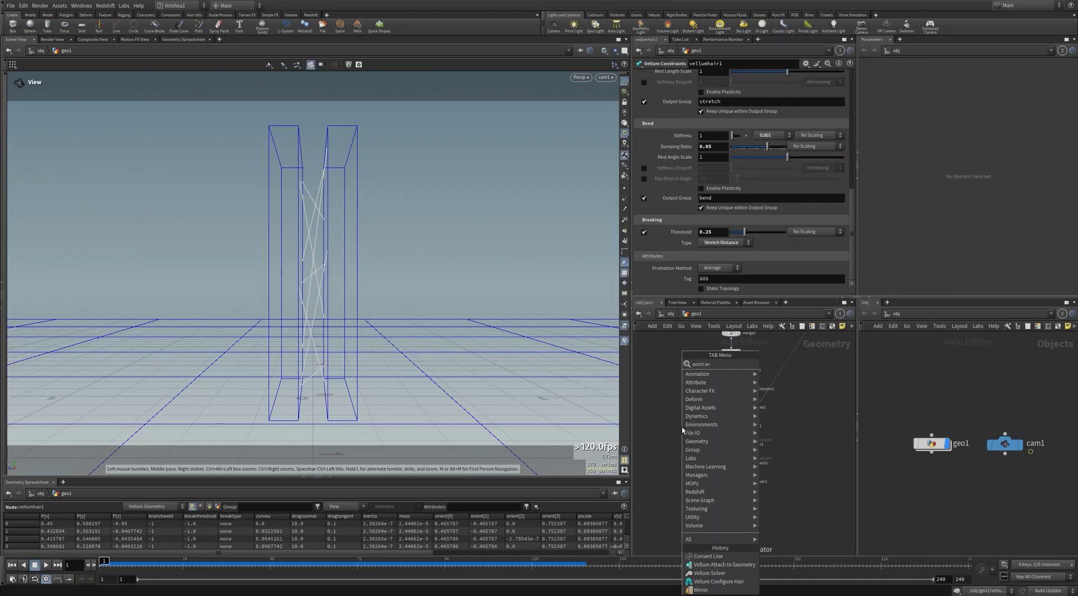
pyautogui.press('Return')
pyautogui.click(681, 428)
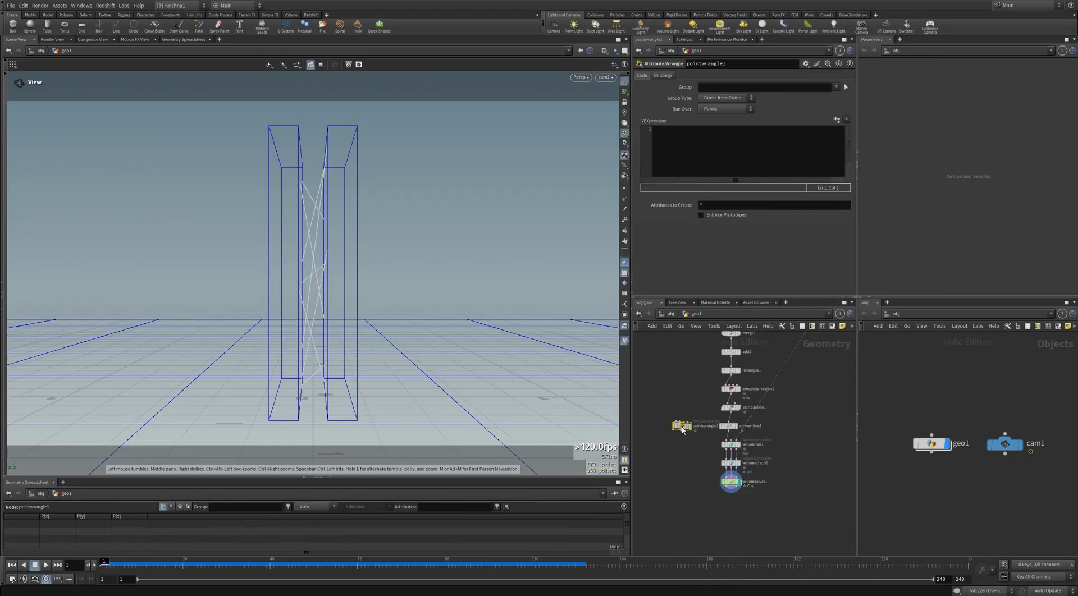
pyautogui.moveTo(682, 428); pyautogui.dragTo(728, 445)
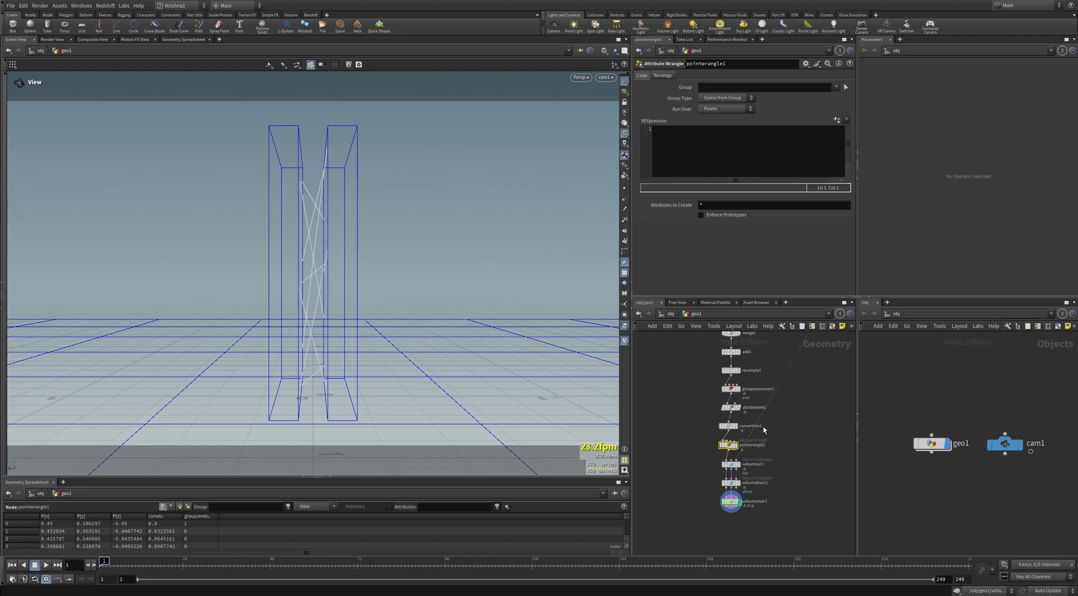
pyautogui.click(721, 138)
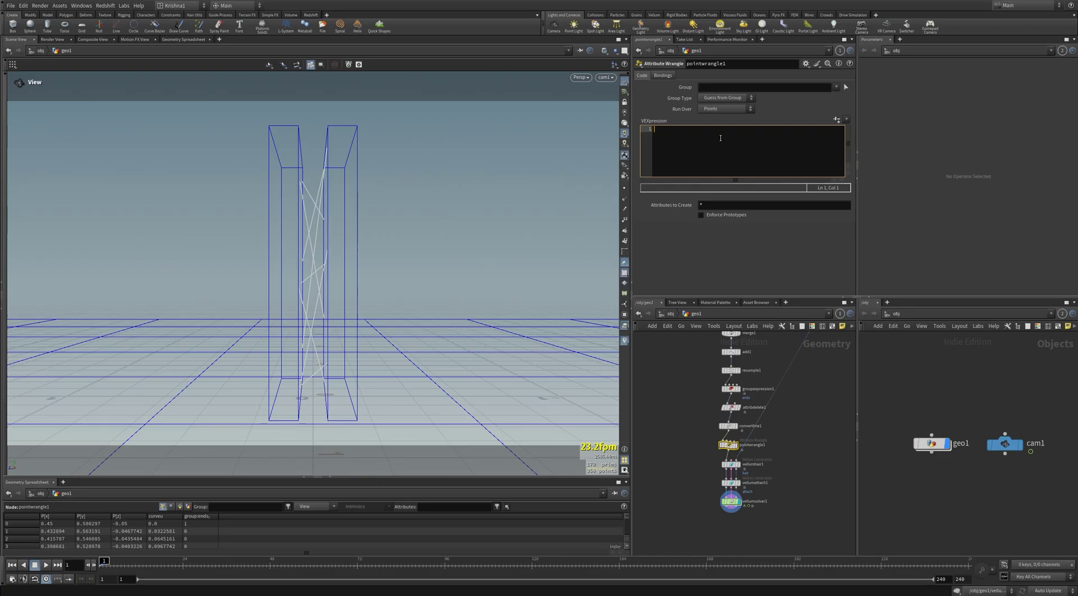
pyautogui.write('f@breakscale = rand(')
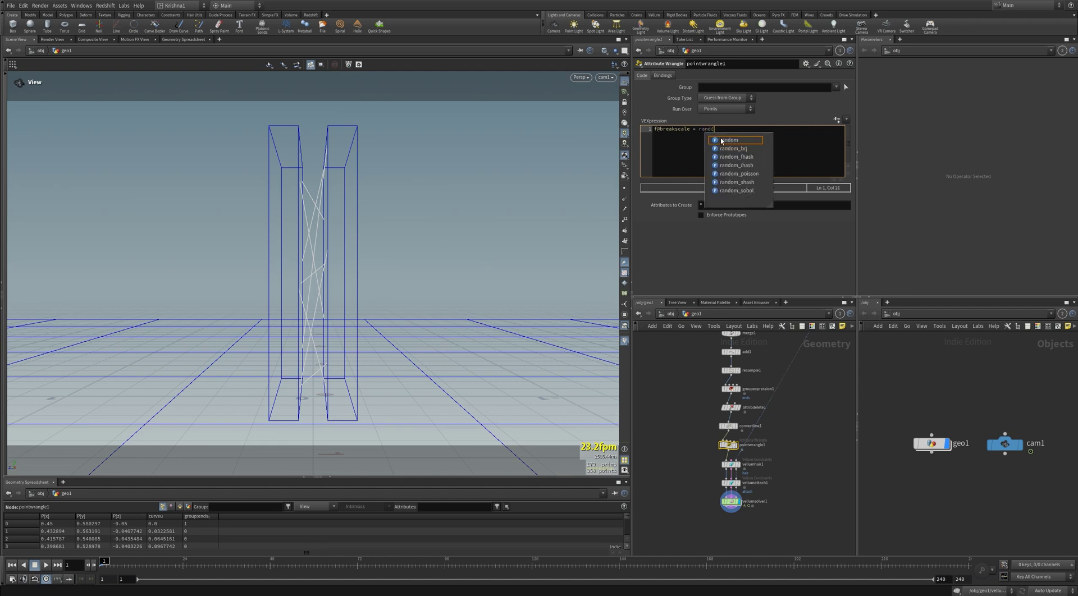
pyautogui.write('@ptnum)')
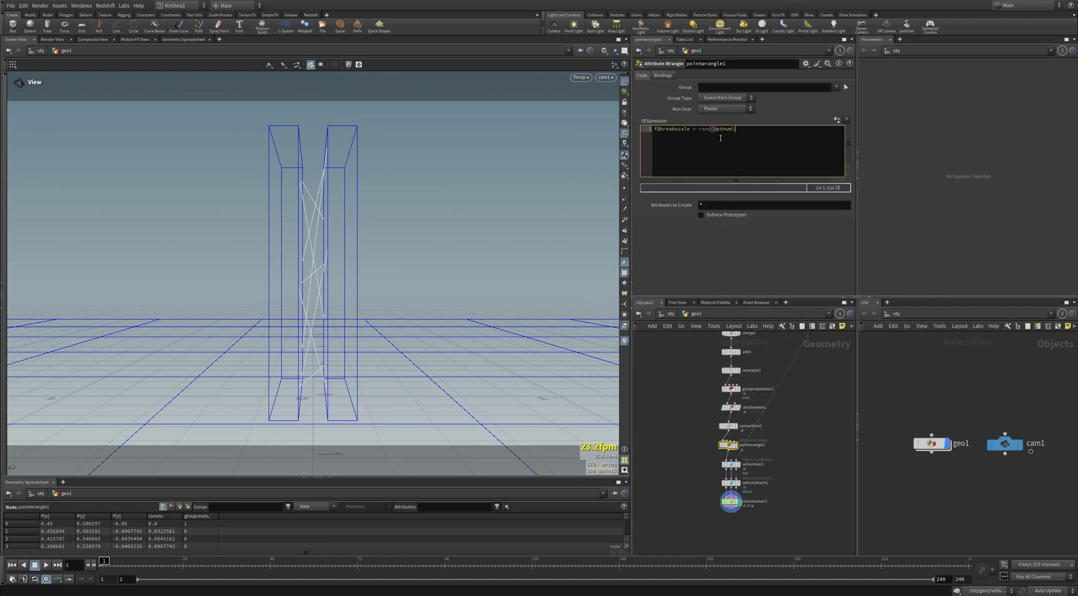
pyautogui.press('Left')
pyautogui.press('Left')
pyautogui.press('Left')
pyautogui.press('Left')
pyautogui.press('Left')
pyautogui.press('Left')
pyautogui.press('Left')
pyautogui.press('Left')
pyautogui.write('fit01(')
pyautogui.click(721, 138)
pyautogui.write(',0.1,1)')
pyautogui.click(814, 371)
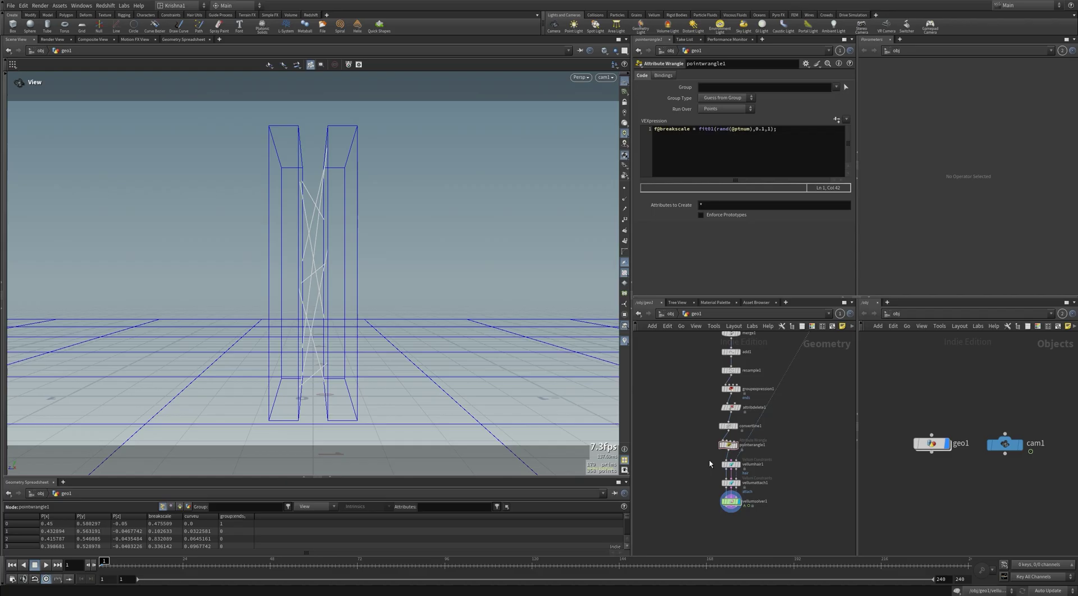
pyautogui.click(738, 466)
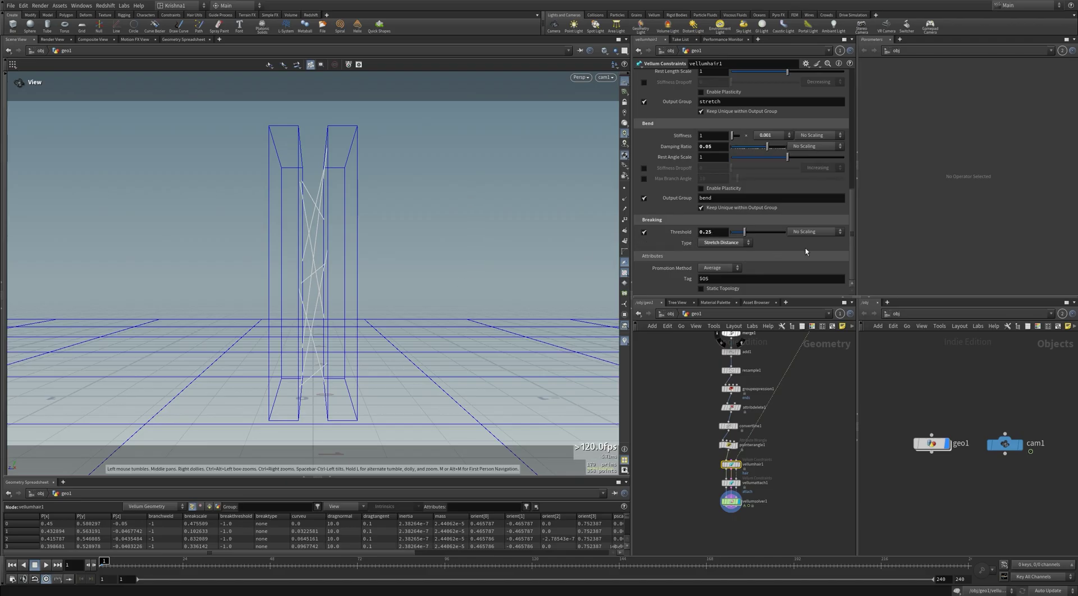
# Step: Scale vellumhair1's breaking threshold by the breakscale point attribute
pyautogui.click(819, 232)
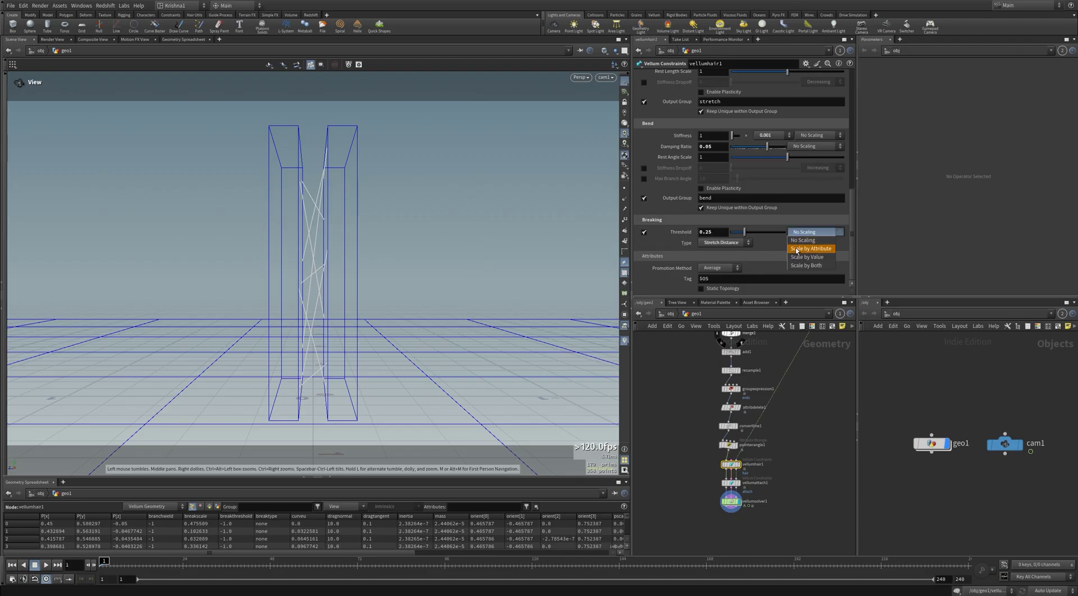
pyautogui.click(707, 456)
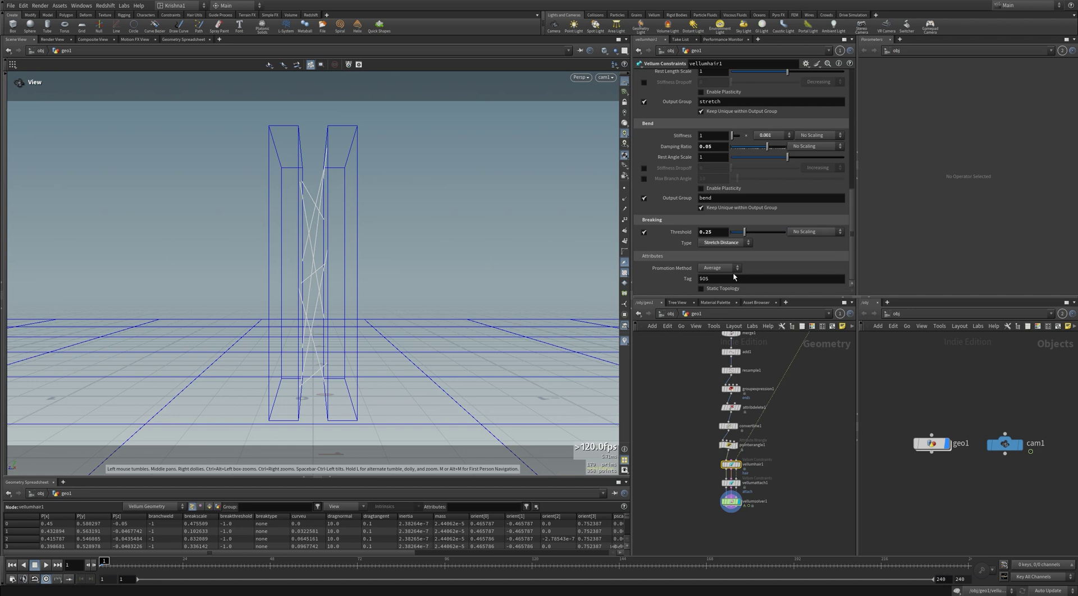
pyautogui.click(806, 232)
pyautogui.click(807, 241)
pyautogui.click(742, 243)
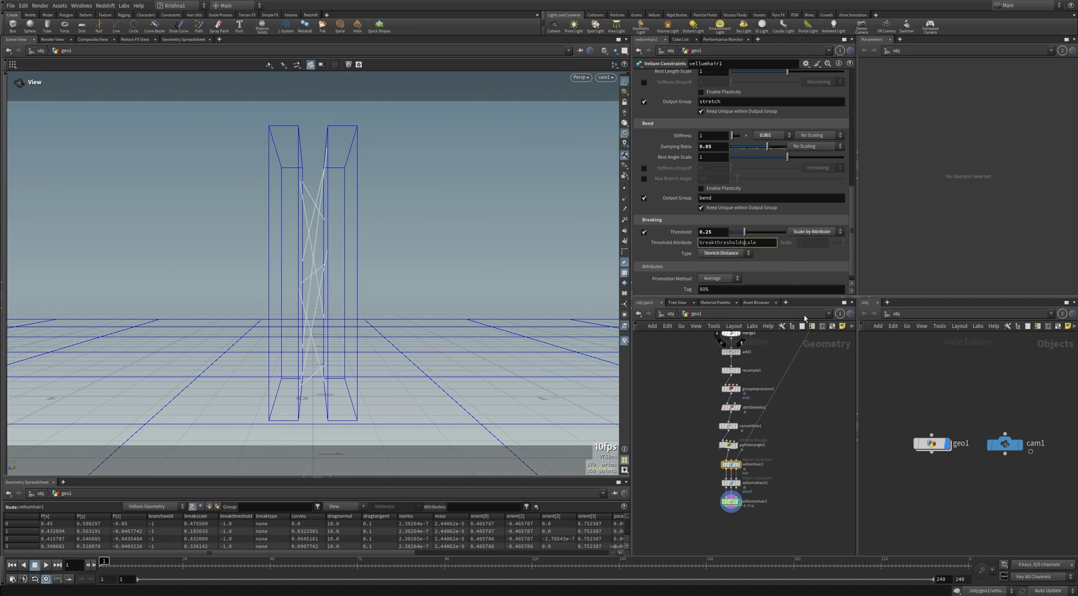
pyautogui.press('BackSpace')
pyautogui.press('BackSpace')
pyautogui.press('BackSpace')
pyautogui.press('BackSpace')
pyautogui.press('BackSpace')
pyautogui.press('BackSpace')
pyautogui.press('BackSpace')
pyautogui.press('BackSpace')
pyautogui.press('BackSpace')
pyautogui.press('Return')
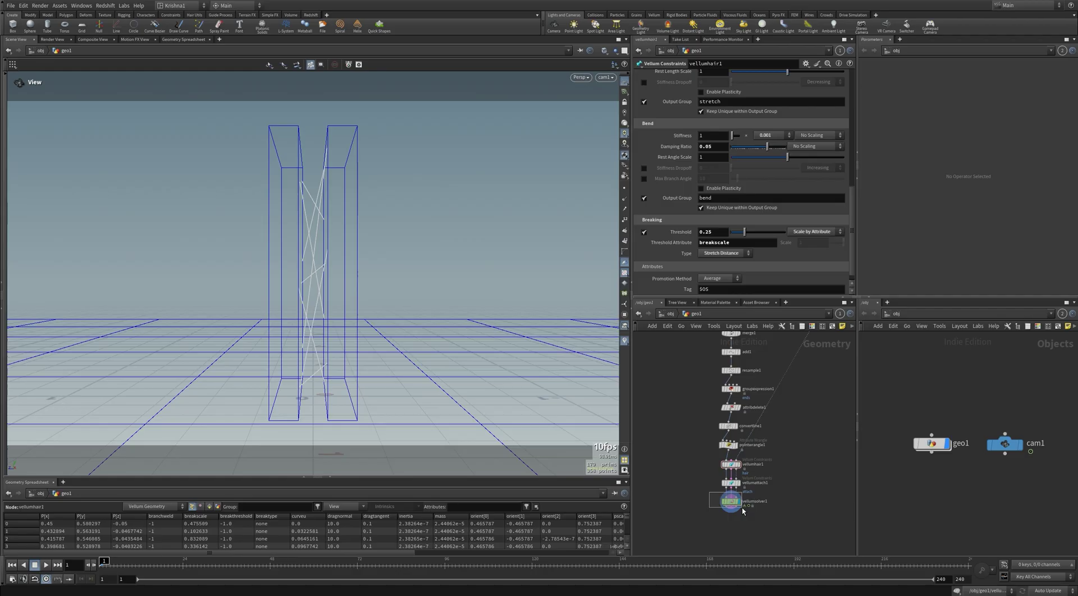
# Step: Review the wrangle code, then play the solver simulation and rewind to frame 1
pyautogui.moveTo(743, 511); pyautogui.dragTo(742, 510)
pyautogui.click(728, 444)
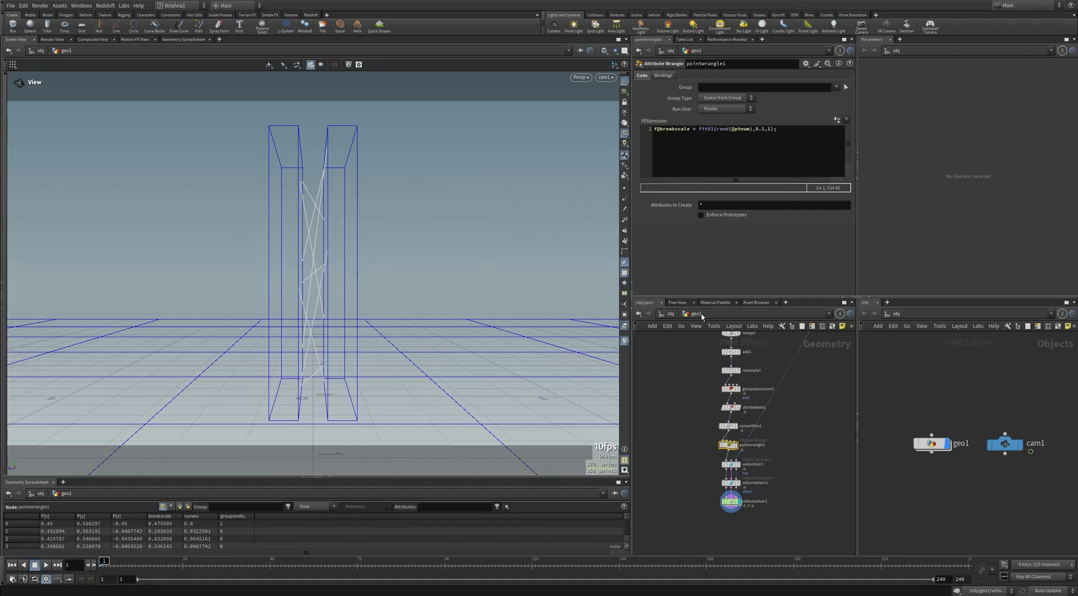
pyautogui.click(755, 501)
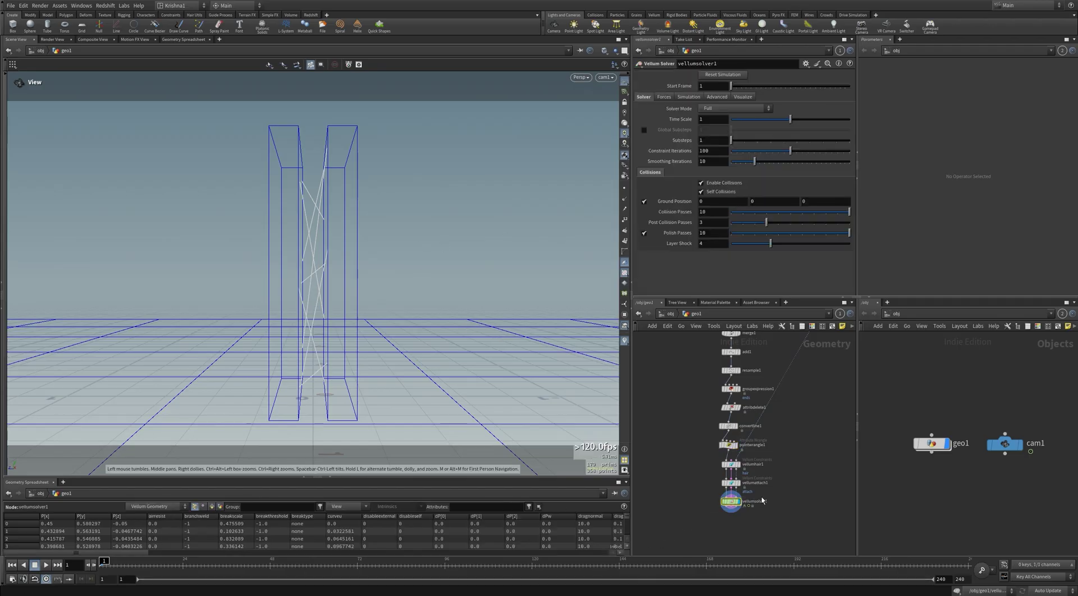
pyautogui.press('Up')
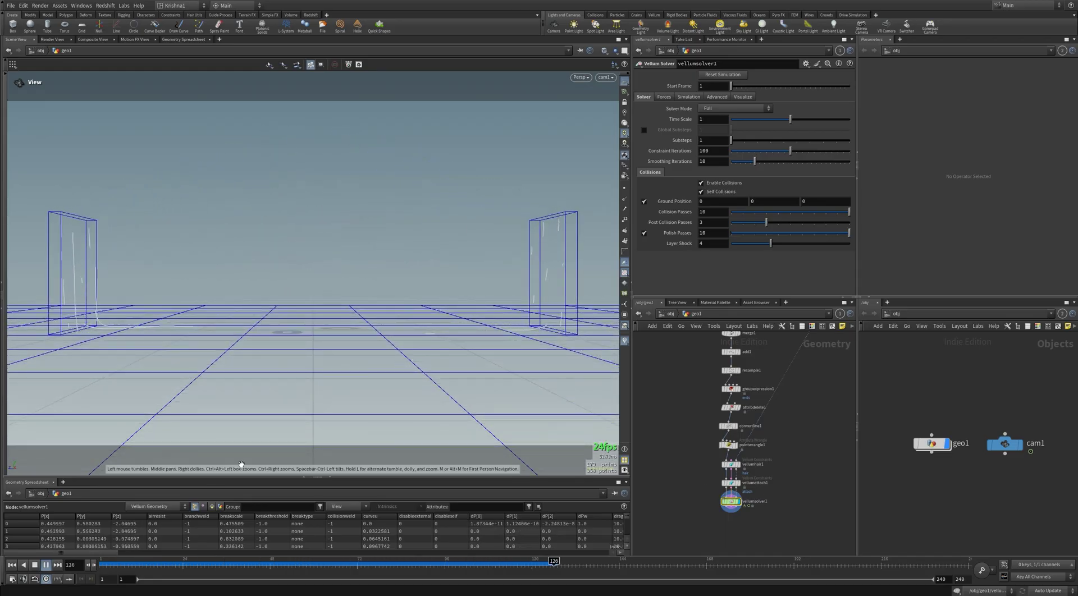
pyautogui.hotkey('ctrl', 'Up')
# Step: Raise the breaking threshold to 0.5, replay, then dive into vellumsolver1's forces network
pyautogui.click(731, 465)
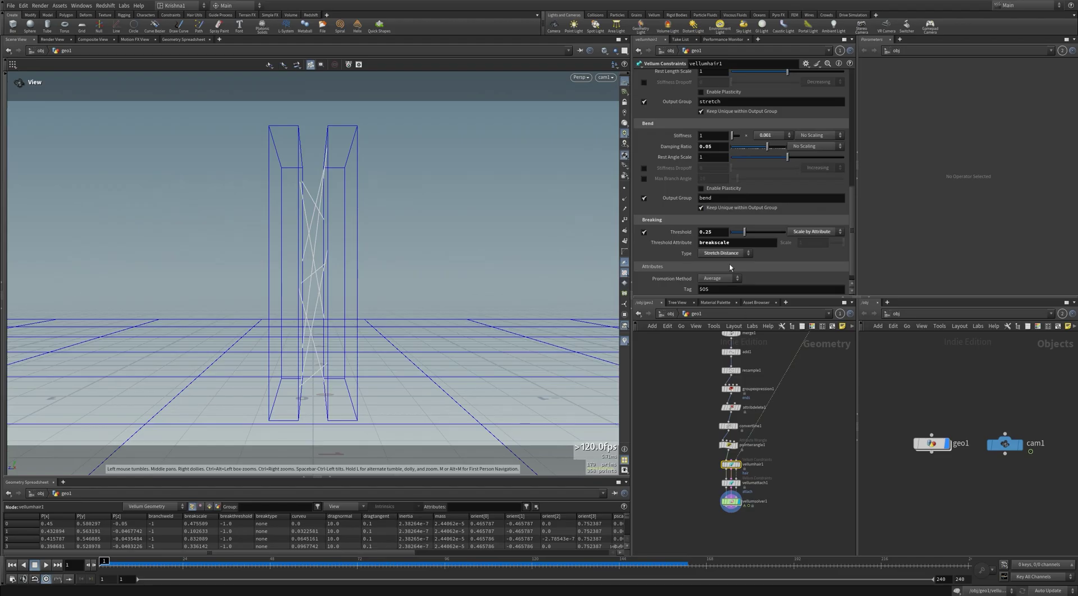
pyautogui.click(709, 232)
pyautogui.press('BackSpace')
pyautogui.press('Return')
pyautogui.press('Up')
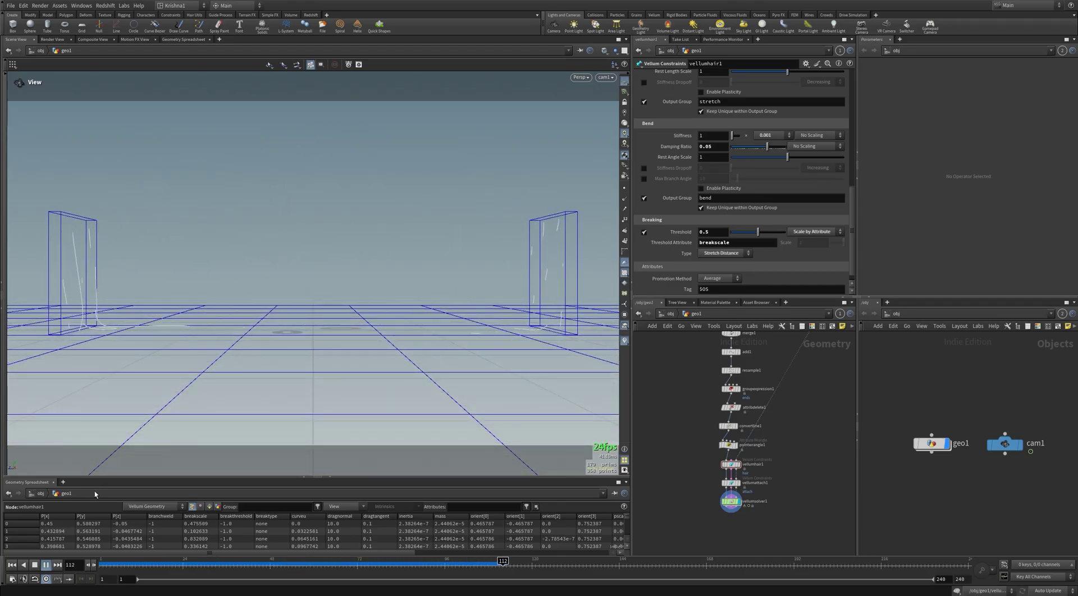
pyautogui.click(14, 566)
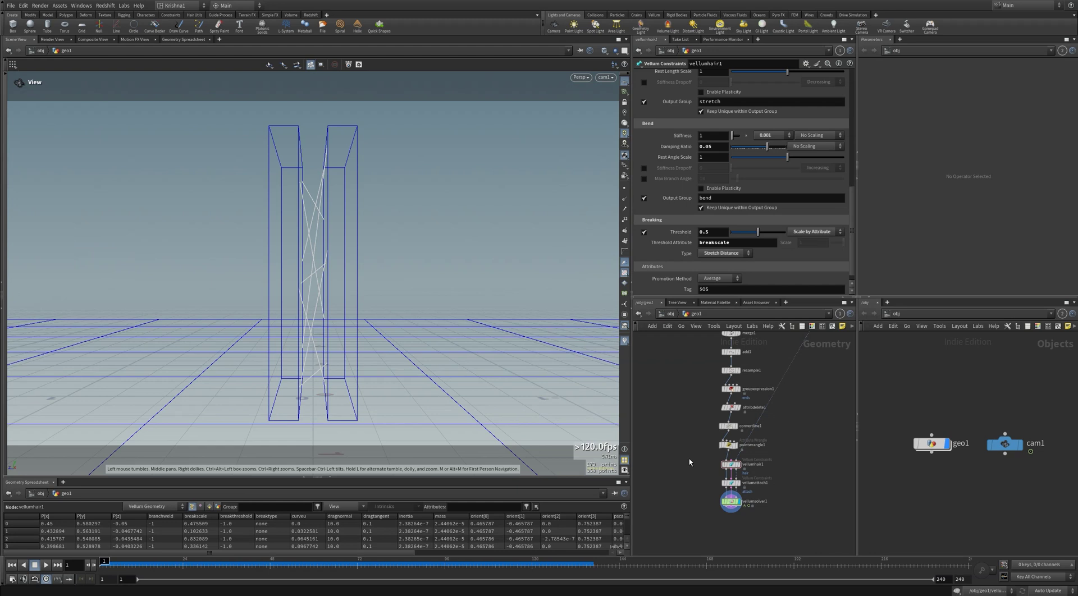
pyautogui.doubleClick(730, 501)
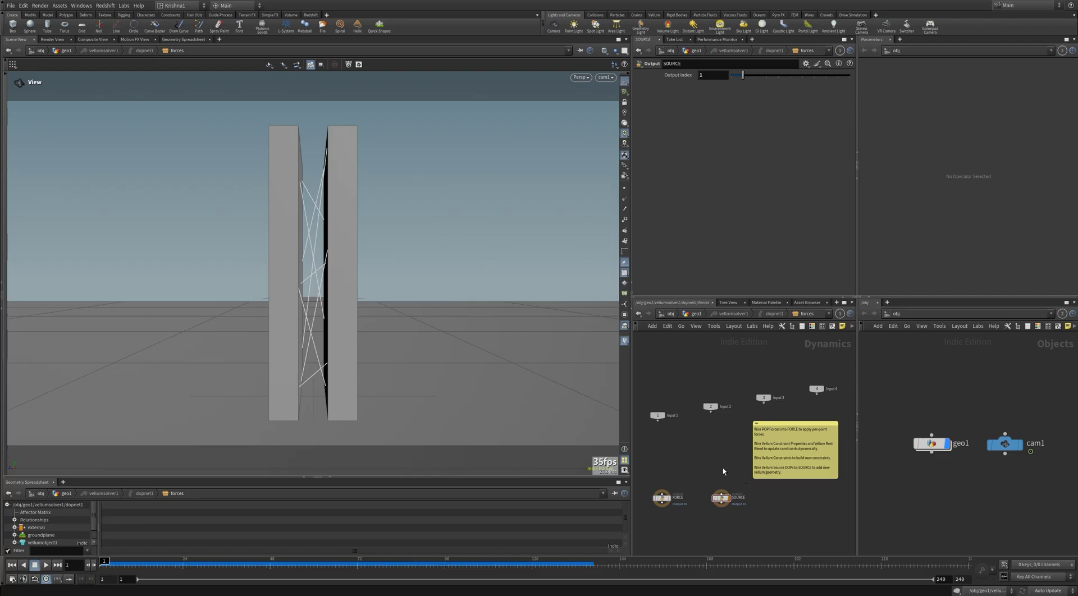
# Step: Add a Vellum Constraint Properties node into SOURCE with Break Threshold and Use VEXpression enabled
pyautogui.press('Tab')
pyautogui.write('vel')
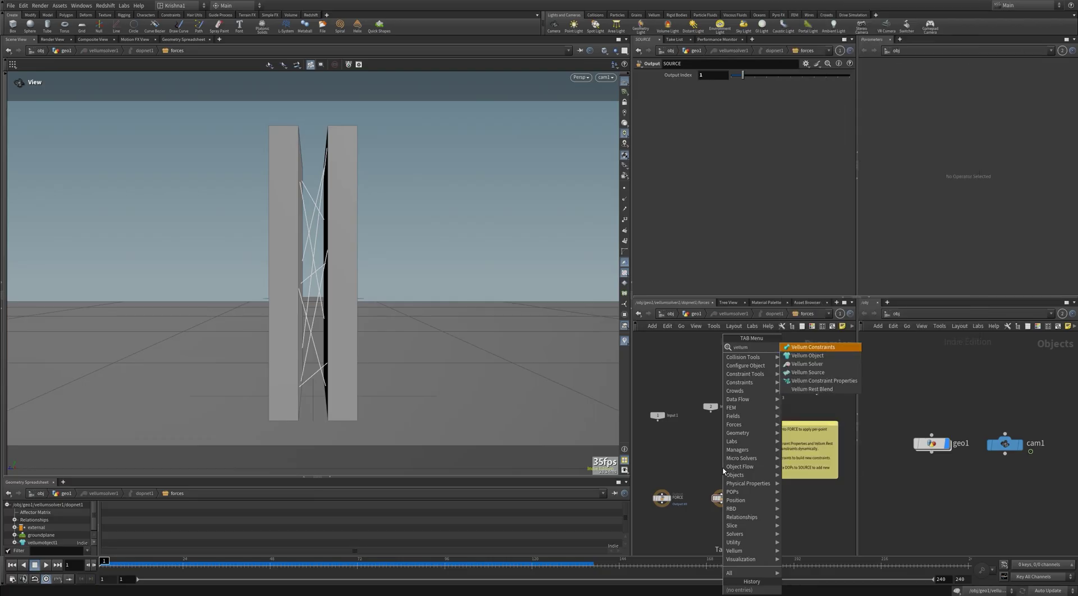
pyautogui.press('Return')
pyautogui.click(723, 467)
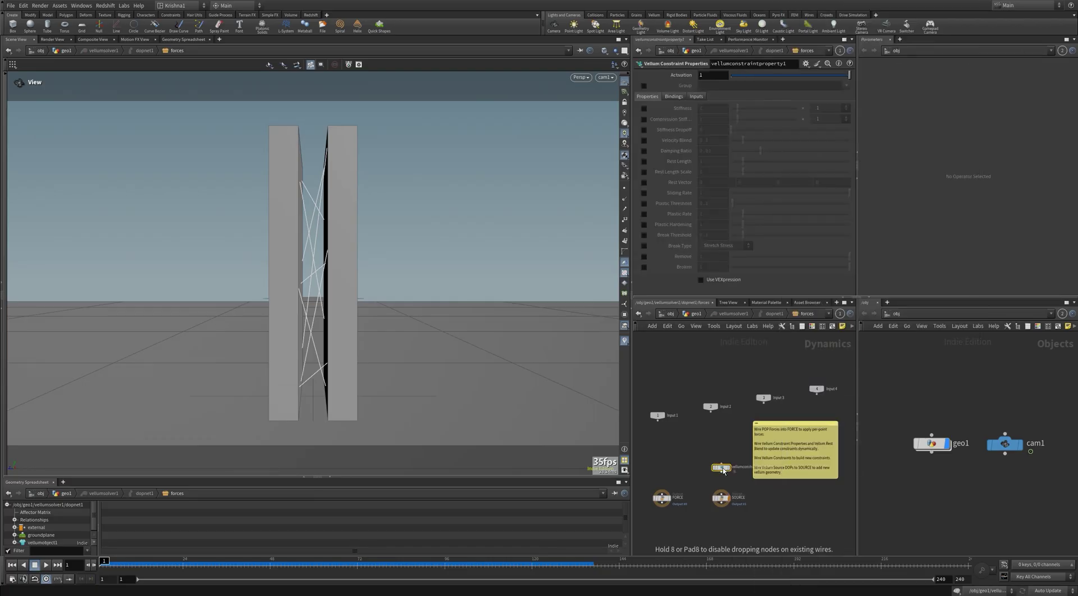
pyautogui.click(721, 473)
pyautogui.click(721, 491)
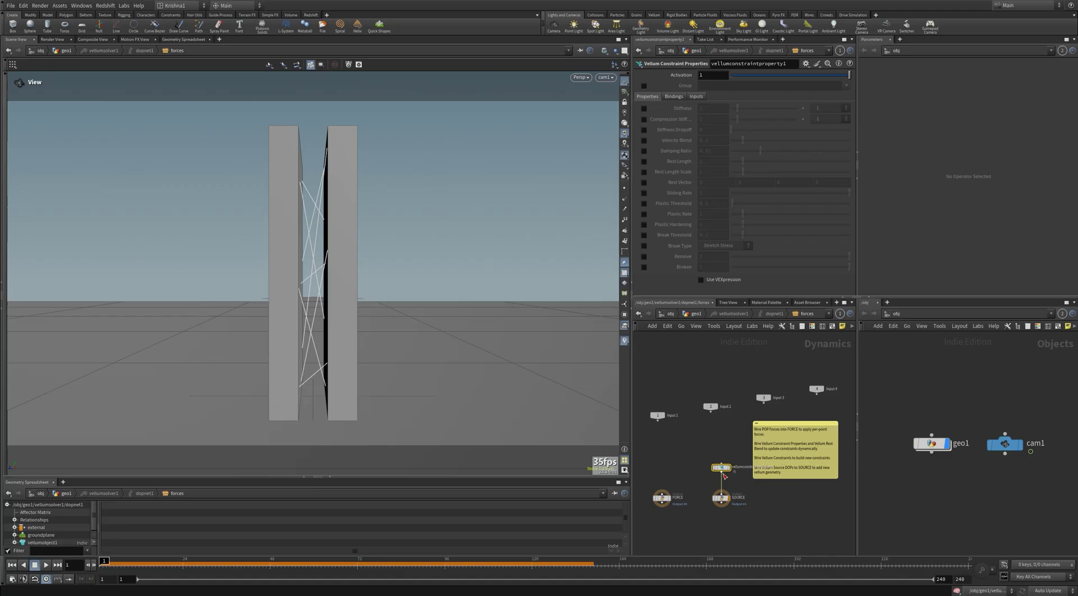
pyautogui.click(645, 235)
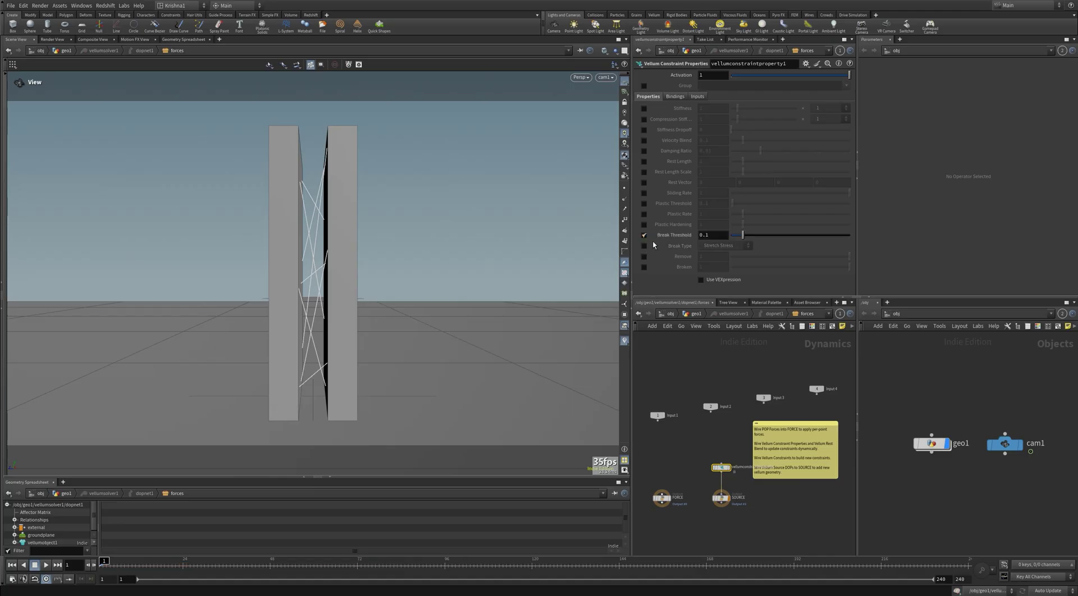
pyautogui.click(701, 280)
pyautogui.scroll(-2, 696, 264)
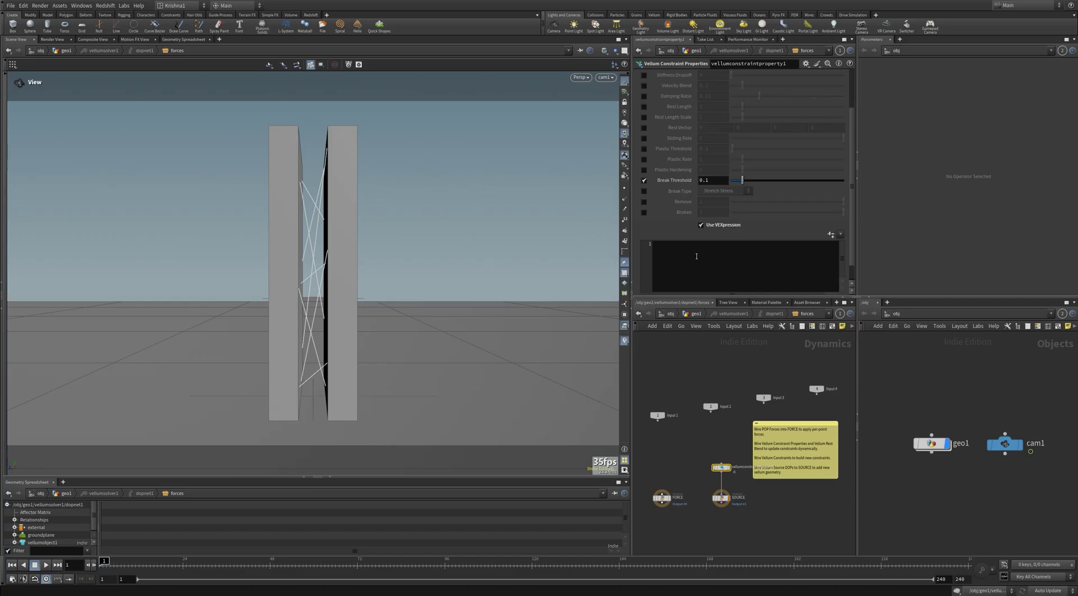
pyautogui.click(696, 256)
pyautogui.write('if(@F')
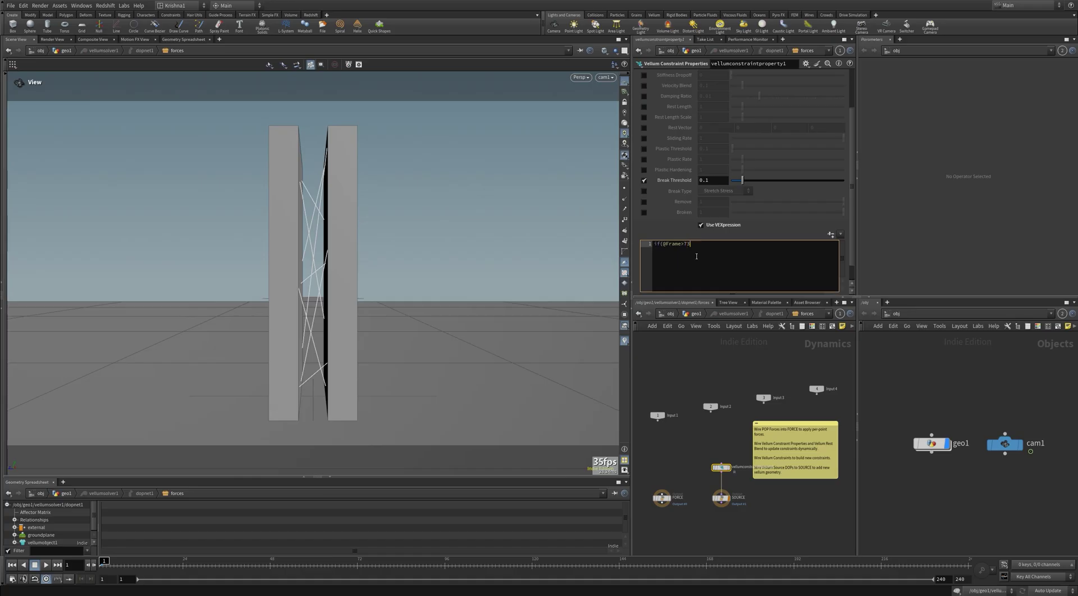
pyautogui.write('rame>72)')
pyautogui.press('Return')
pyautogui.press('Tab')
pyautogui.write('{')
pyautogui.press('Return')
pyautogui.write('@breakThreshold = 0;')
pyautogui.press('Return')
pyautogui.write('}')
pyautogui.press('Return')
pyautogui.write('else')
pyautogui.press('Return')
pyautogui.write('{')
pyautogui.press('Return')
pyautogui.write('@breakthresho')
pyautogui.write('ld = -1;')
pyautogui.press('Return')
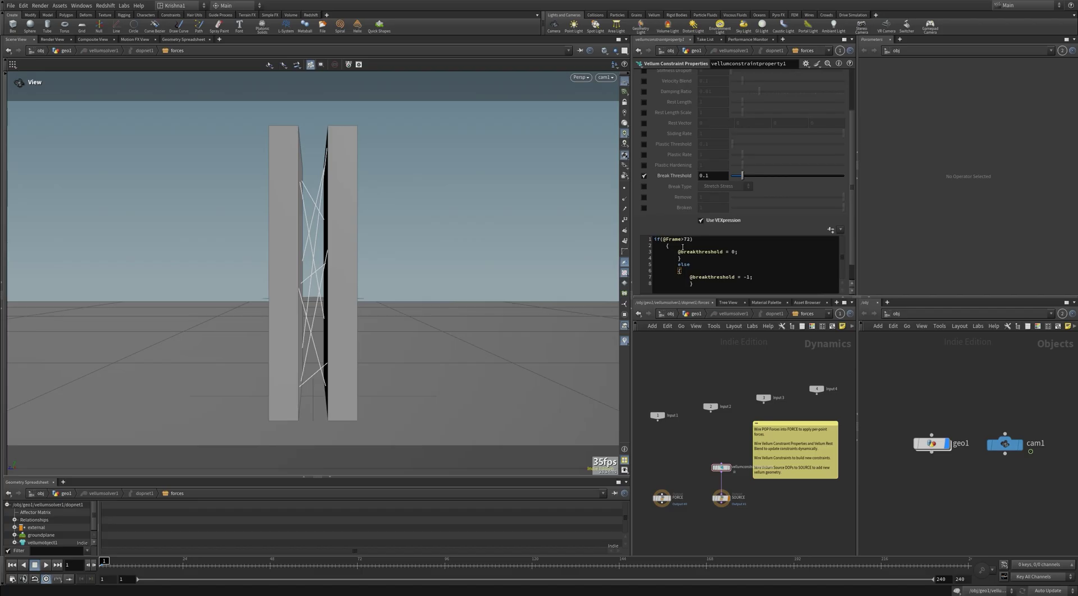
pyautogui.doubleClick(747, 278)
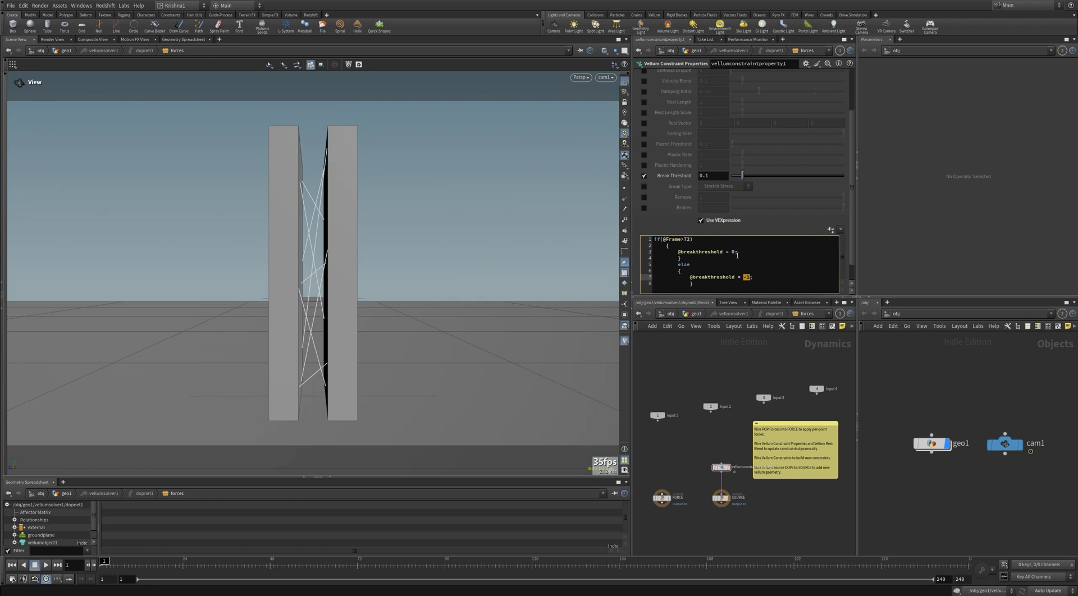
pyautogui.click(696, 313)
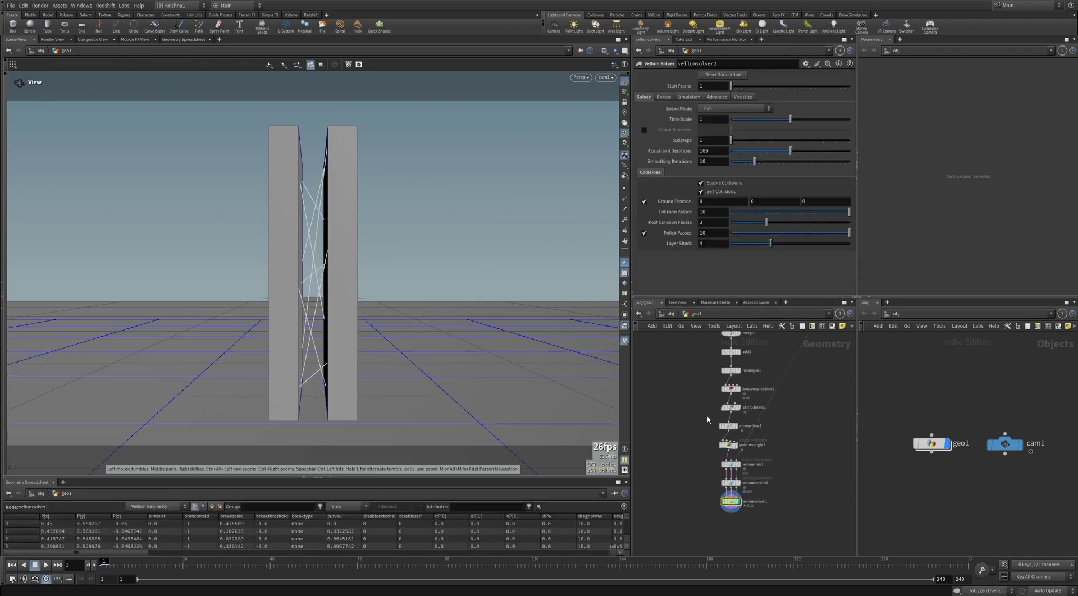
pyautogui.press('Up')
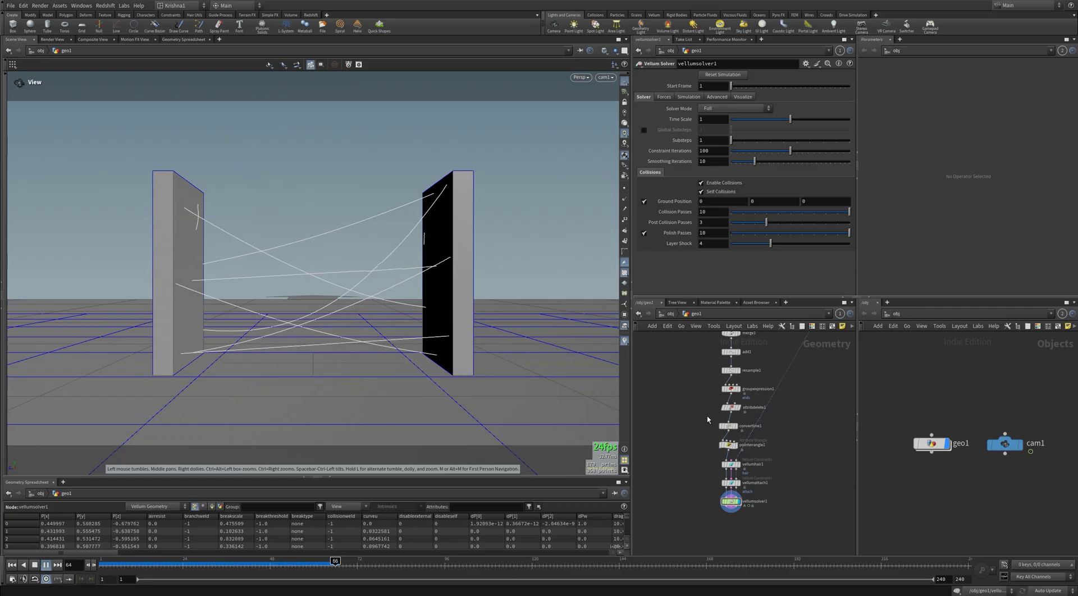
pyautogui.click(347, 561)
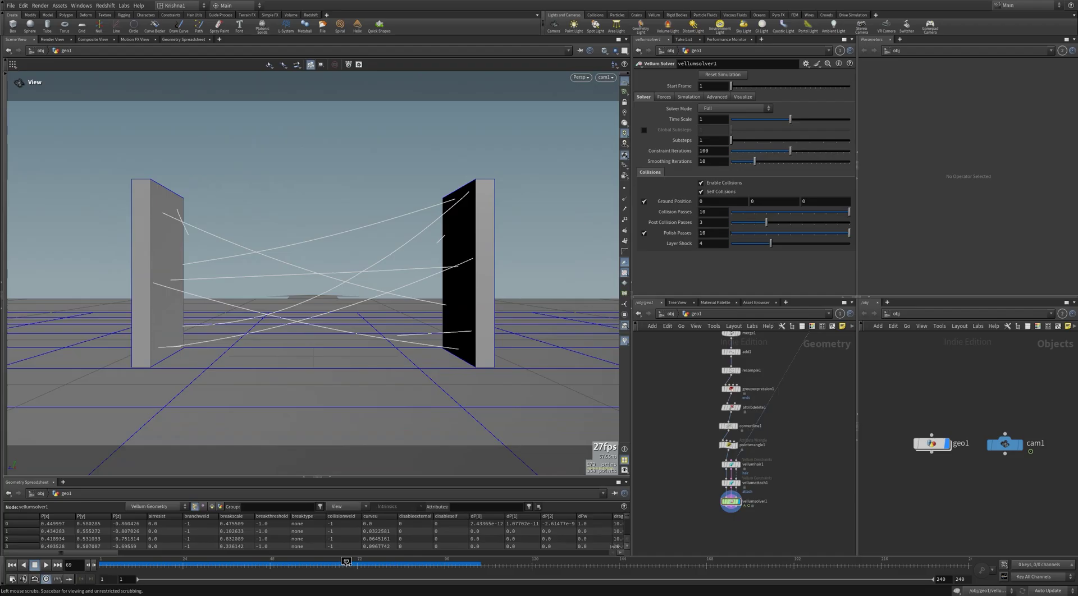
pyautogui.moveTo(347, 564); pyautogui.dragTo(103, 563)
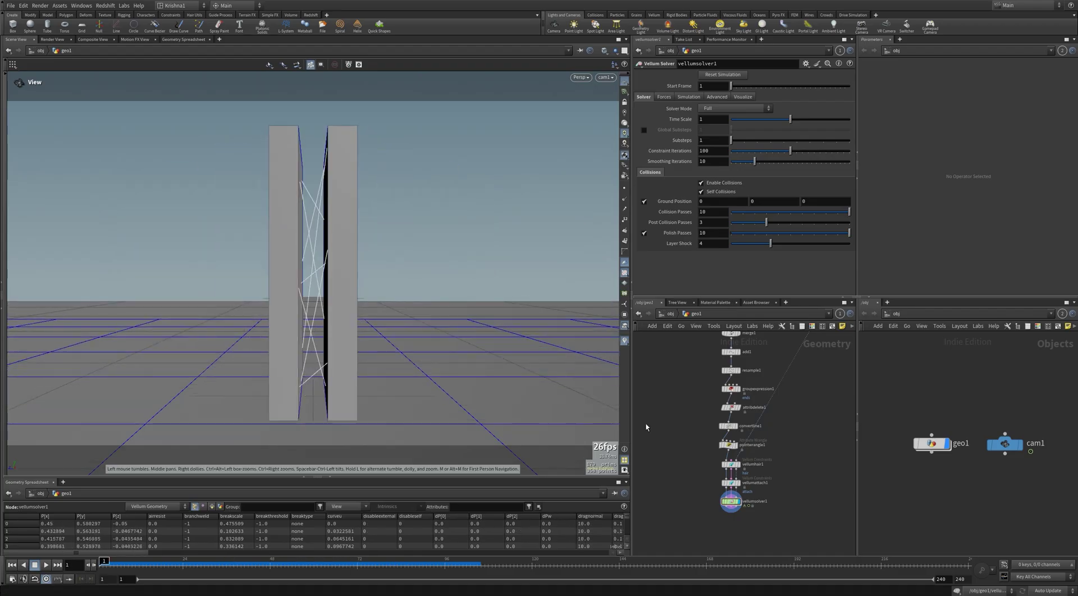
pyautogui.doubleClick(722, 498)
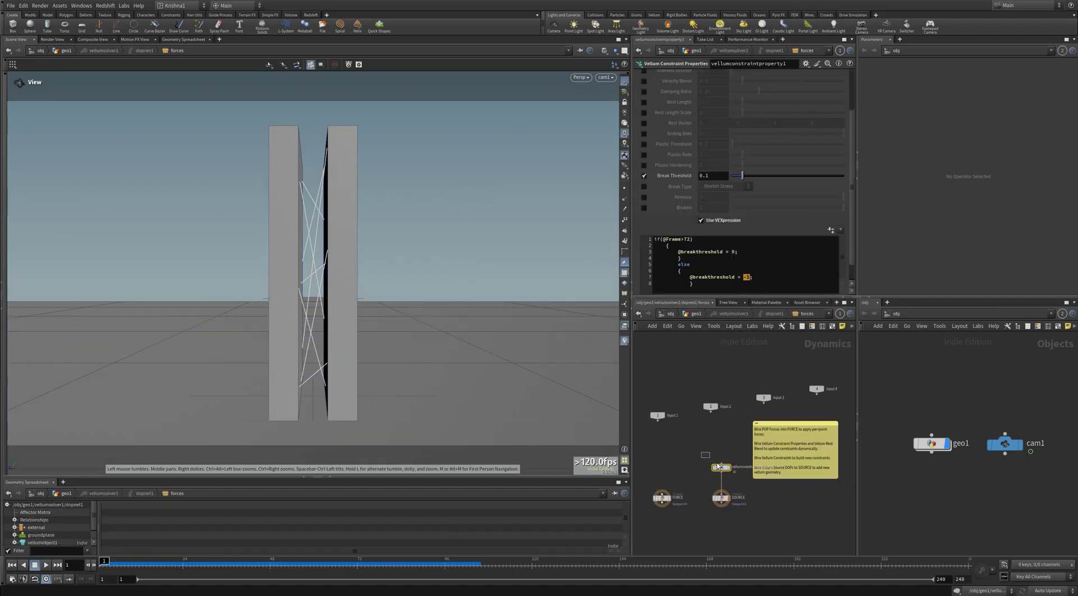
# Step: Add a Geometry Wrangle node to the solver's forces network
pyautogui.scroll(1, 694, 155)
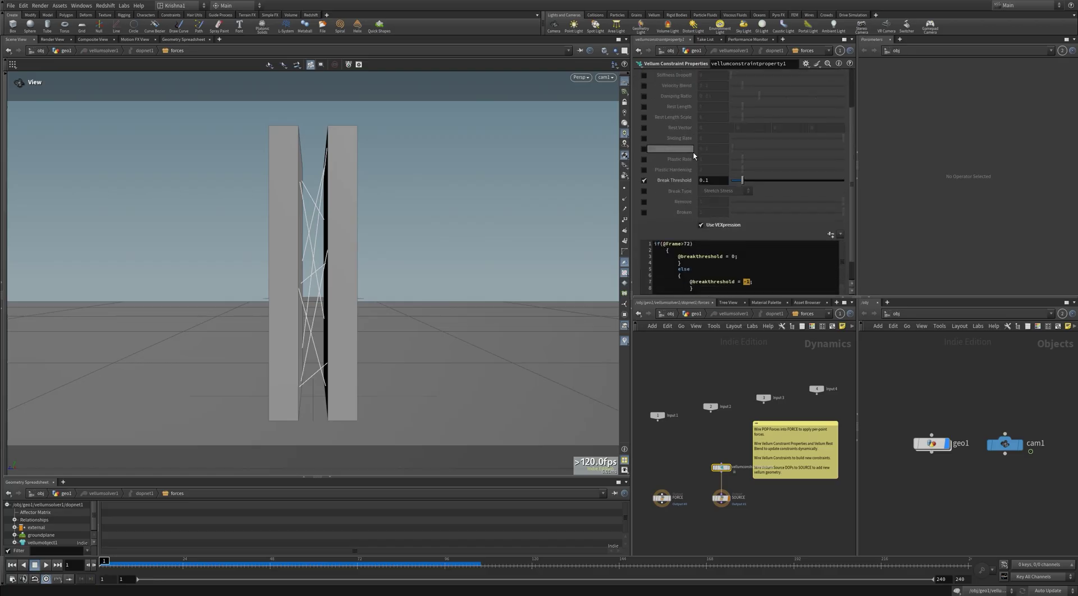
pyautogui.scroll(-2, 718, 282)
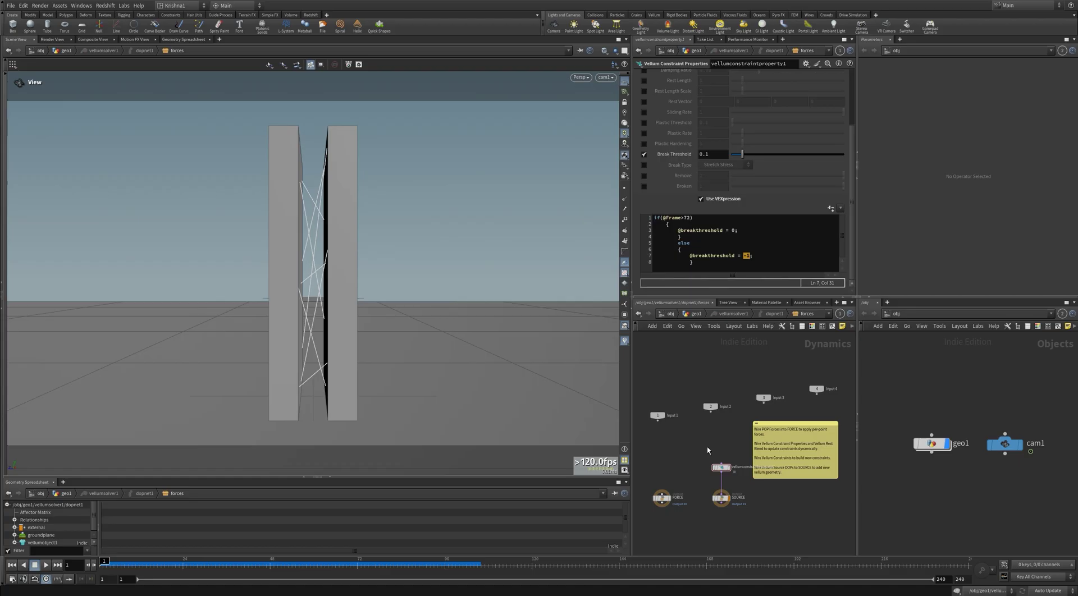
pyautogui.press('Tab')
pyautogui.write('g')
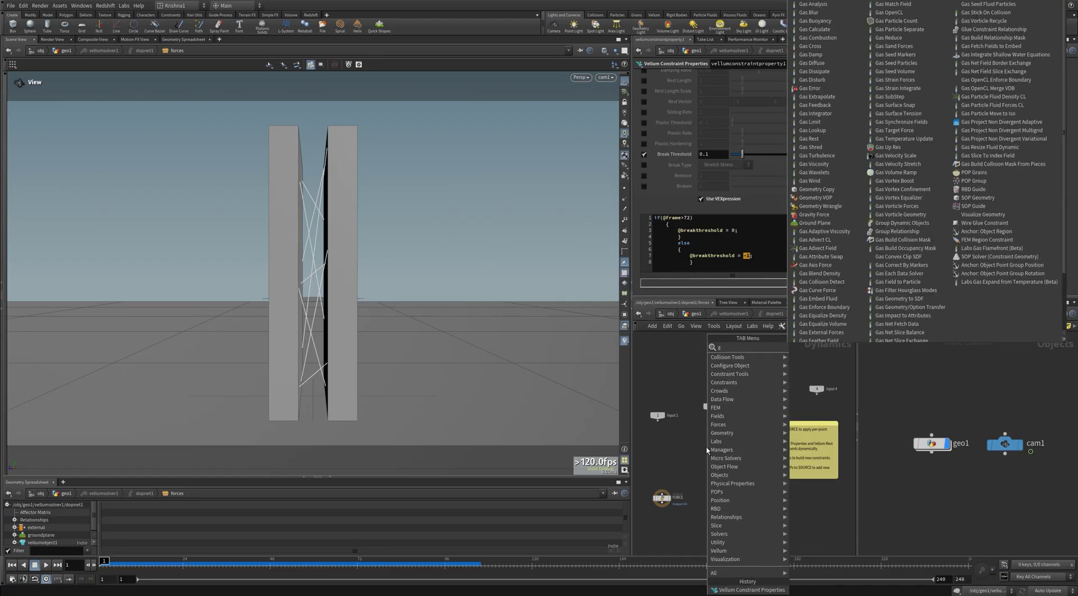
pyautogui.write('eo')
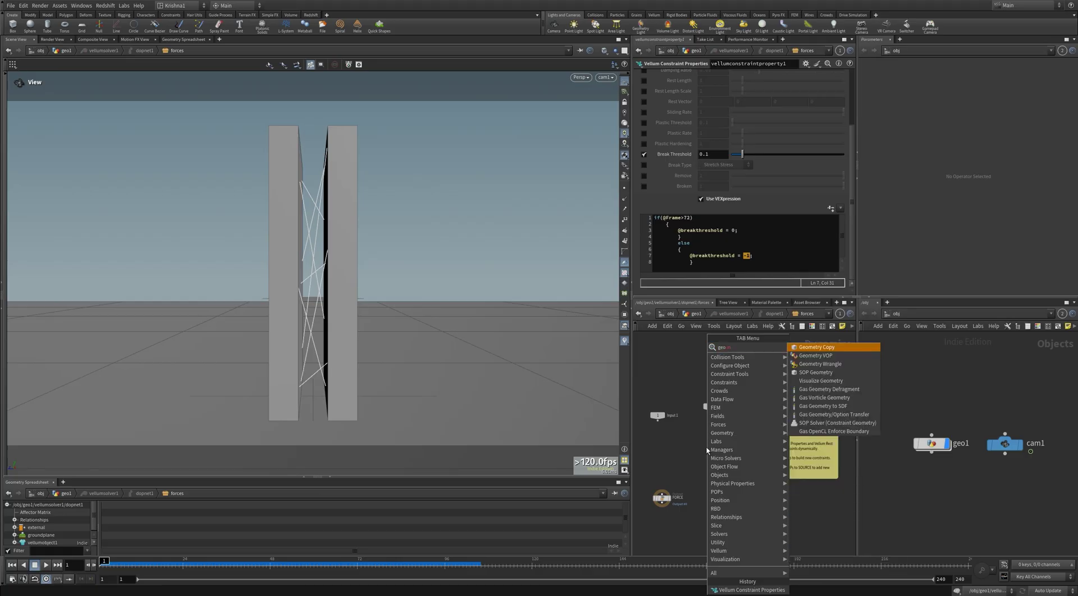
pyautogui.press('Down')
pyautogui.press('Down')
pyautogui.press('Return')
pyautogui.click(700, 456)
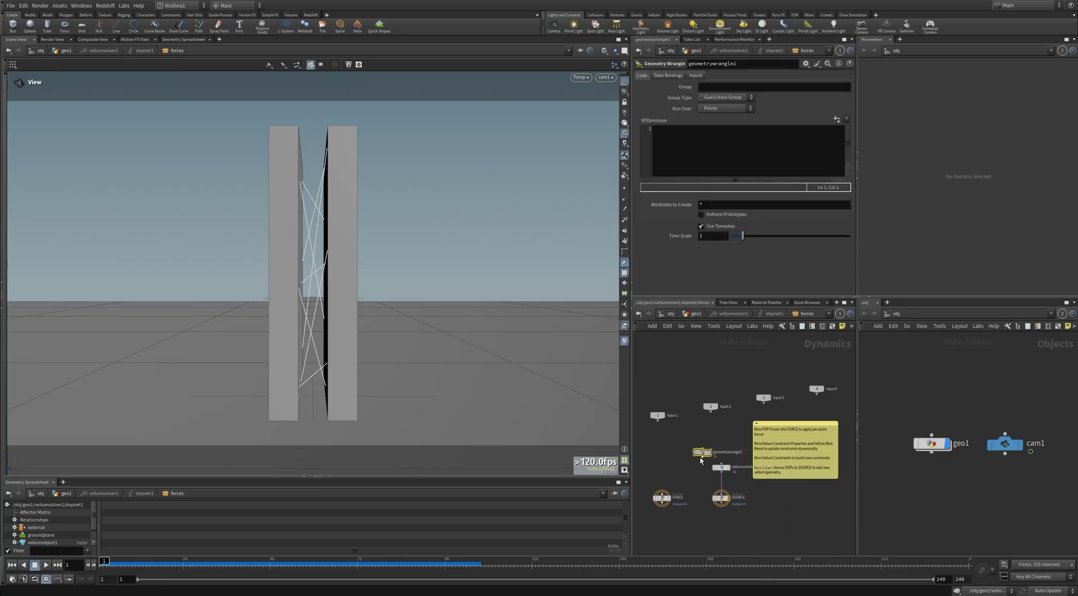
pyautogui.moveTo(702, 453); pyautogui.dragTo(696, 476)
pyautogui.click(721, 468)
pyautogui.click(746, 265)
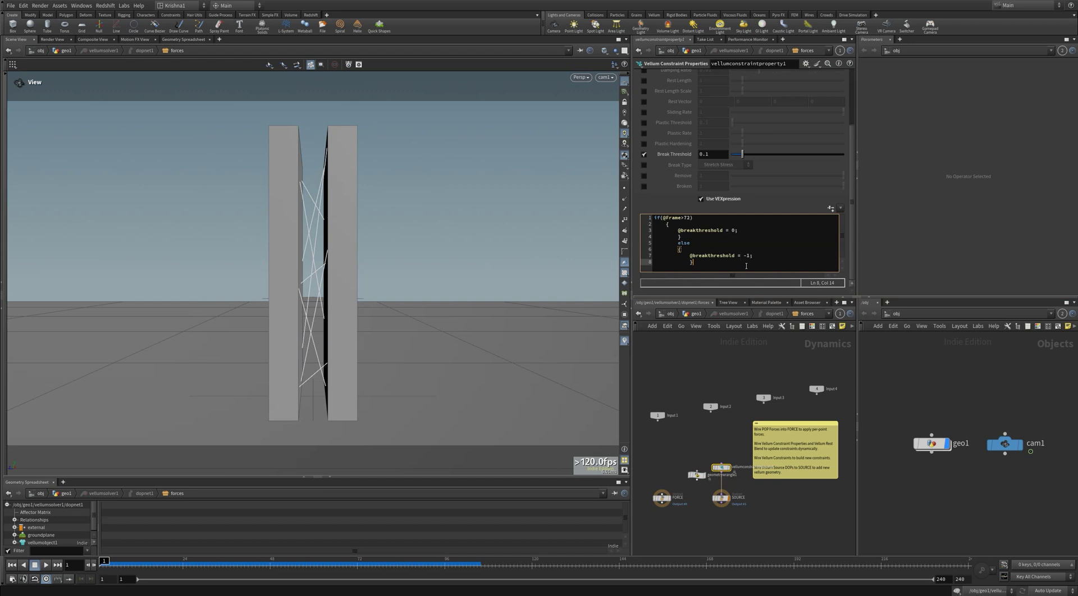
pyautogui.hotkey('ctrl', 'a')
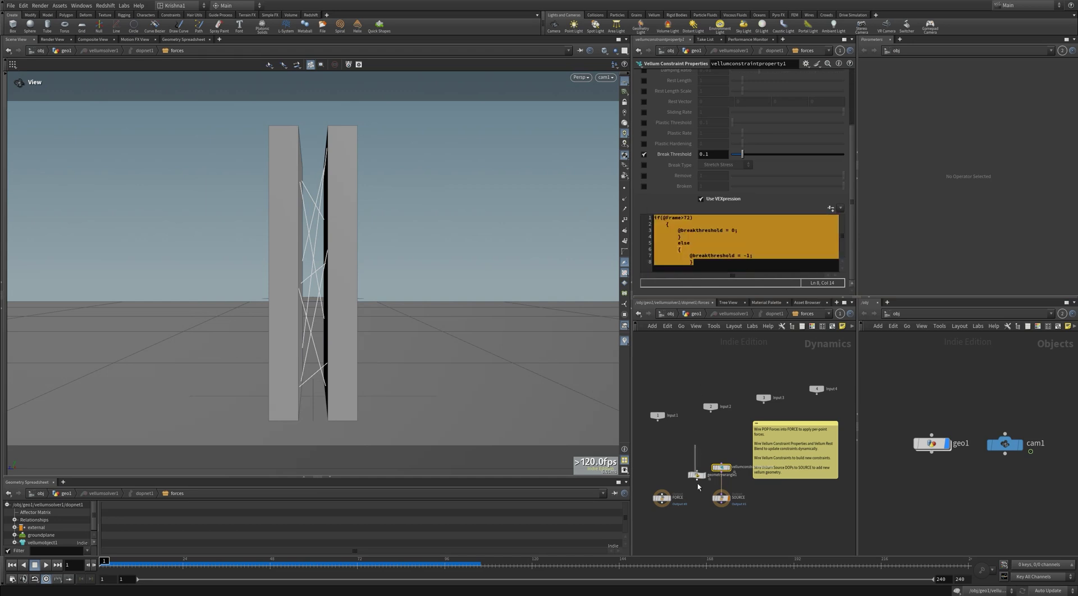
pyautogui.click(696, 475)
pyautogui.click(719, 161)
pyautogui.hotkey('ctrl', 'v')
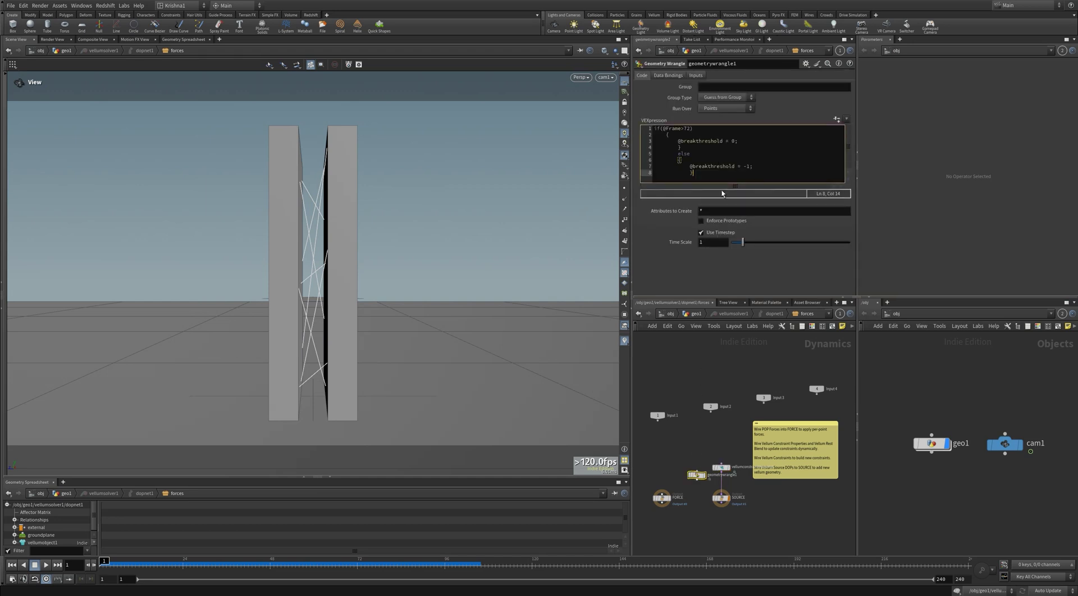
pyautogui.click(721, 497)
pyautogui.moveTo(696, 475); pyautogui.dragTo(722, 471)
pyautogui.click(697, 314)
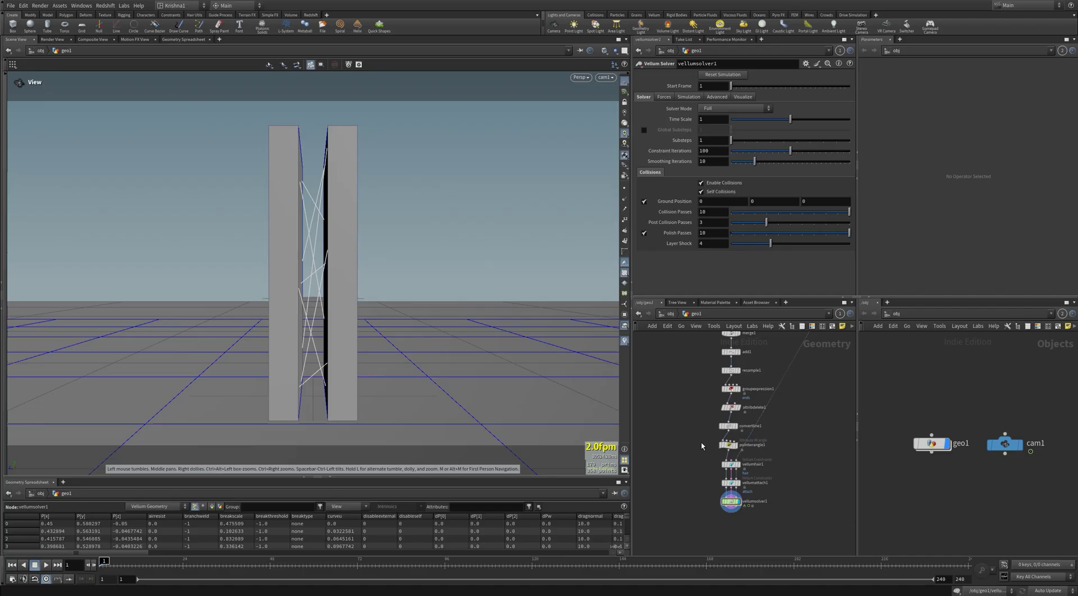
pyautogui.press('Up')
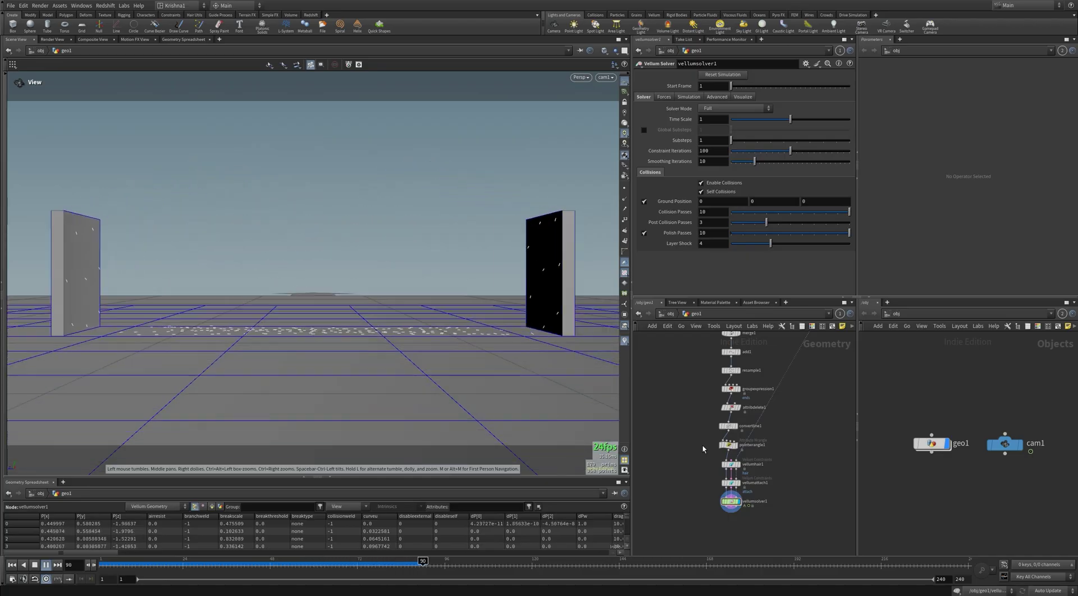
pyautogui.click(347, 565)
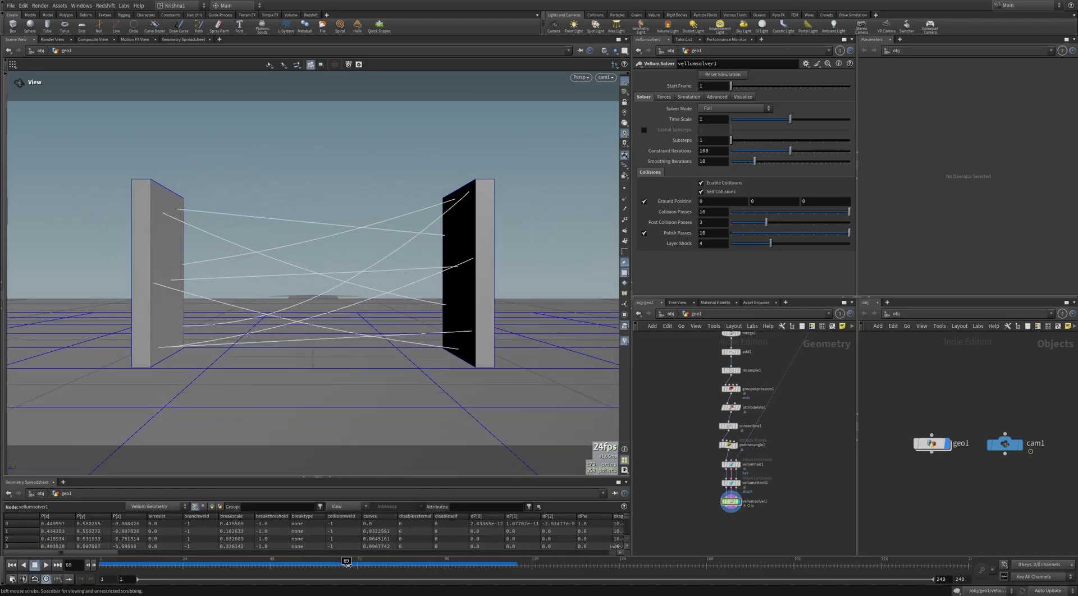
pyautogui.click(731, 464)
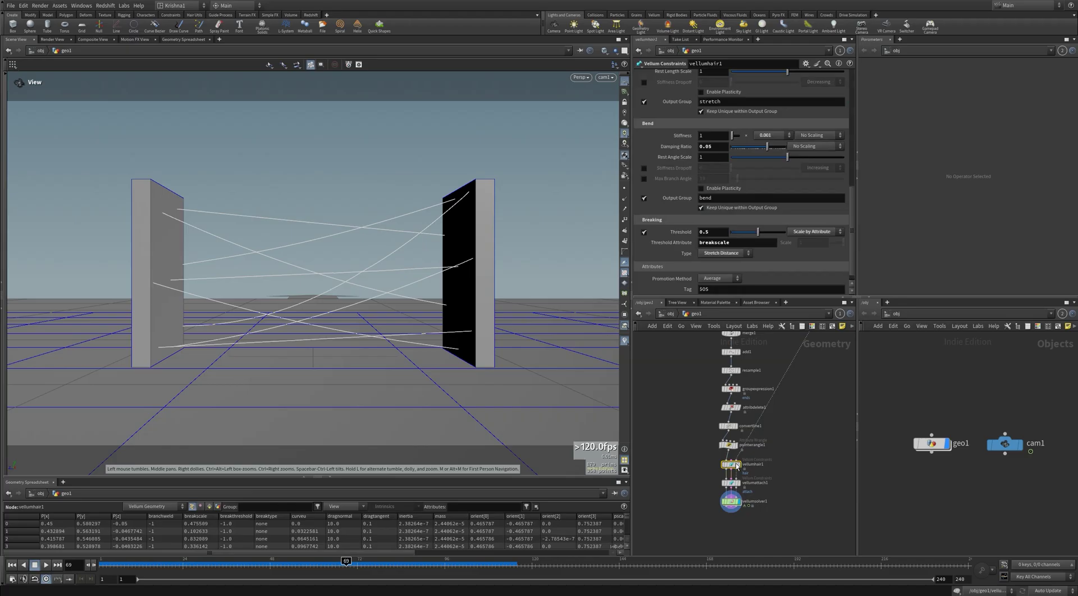
pyautogui.click(731, 502)
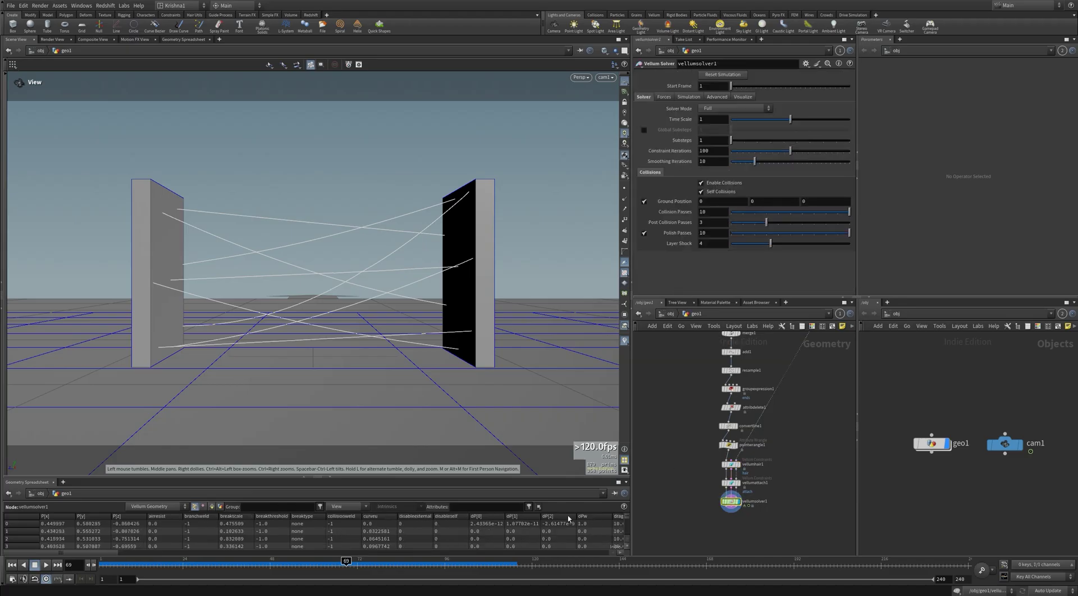
pyautogui.moveTo(348, 565); pyautogui.dragTo(370, 565)
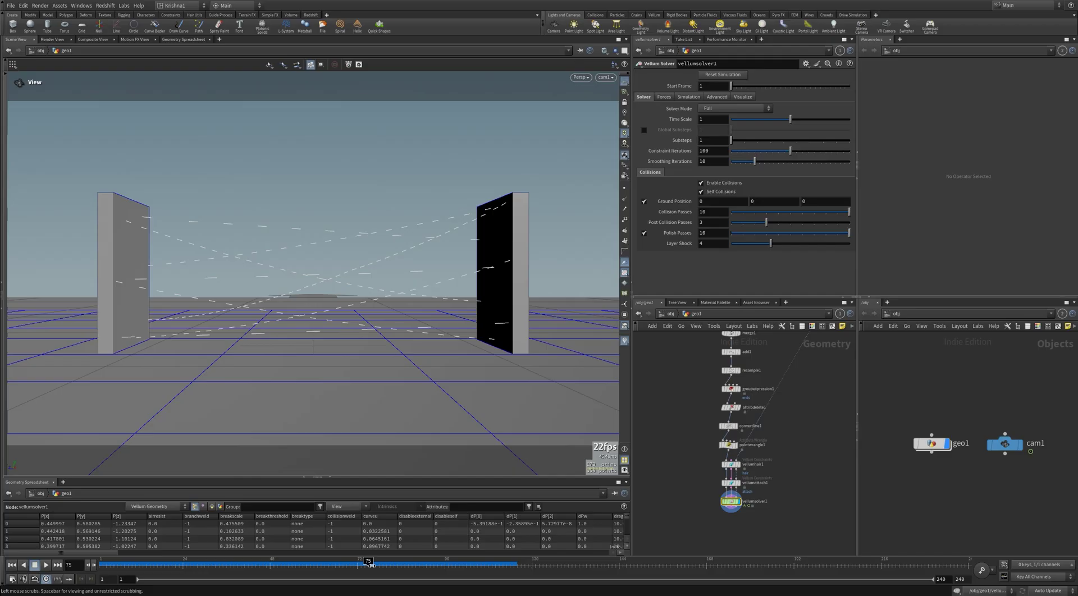
pyautogui.moveTo(370, 566); pyautogui.dragTo(102, 566)
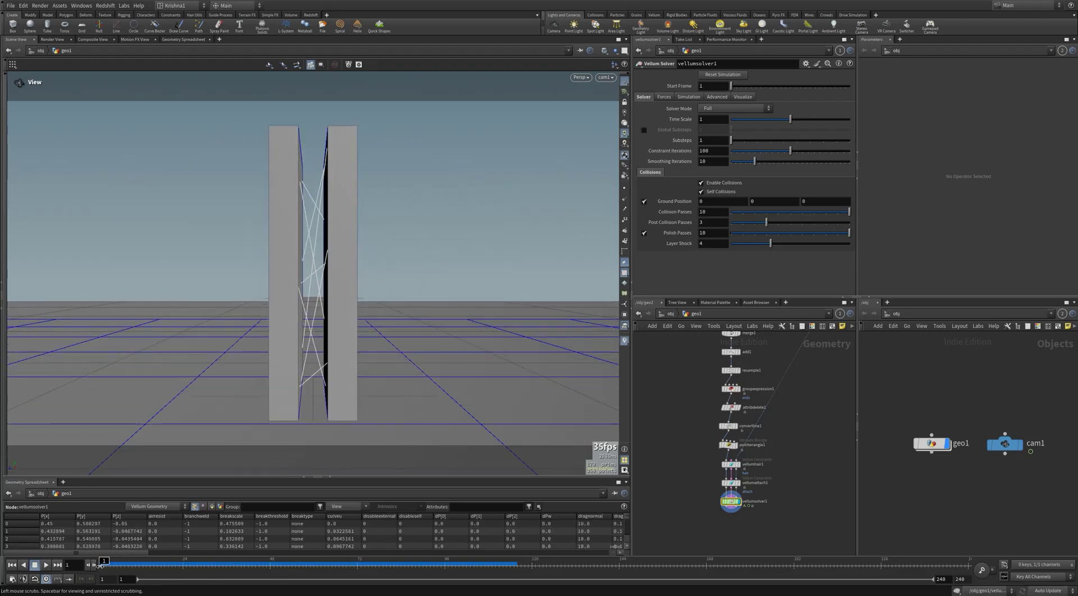
pyautogui.doubleClick(731, 500)
pyautogui.click(696, 314)
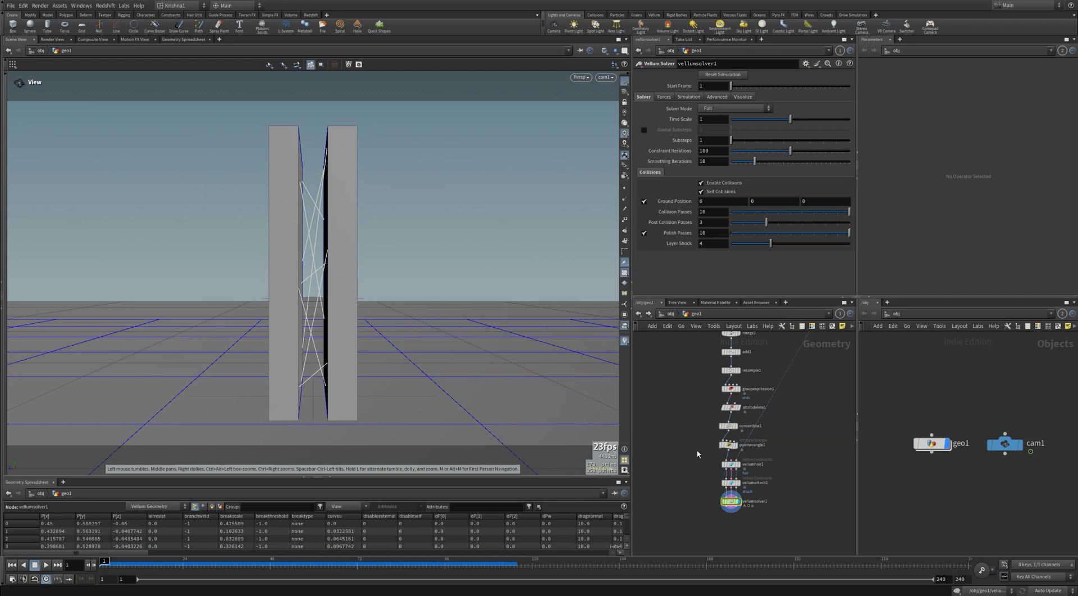
pyautogui.click(728, 445)
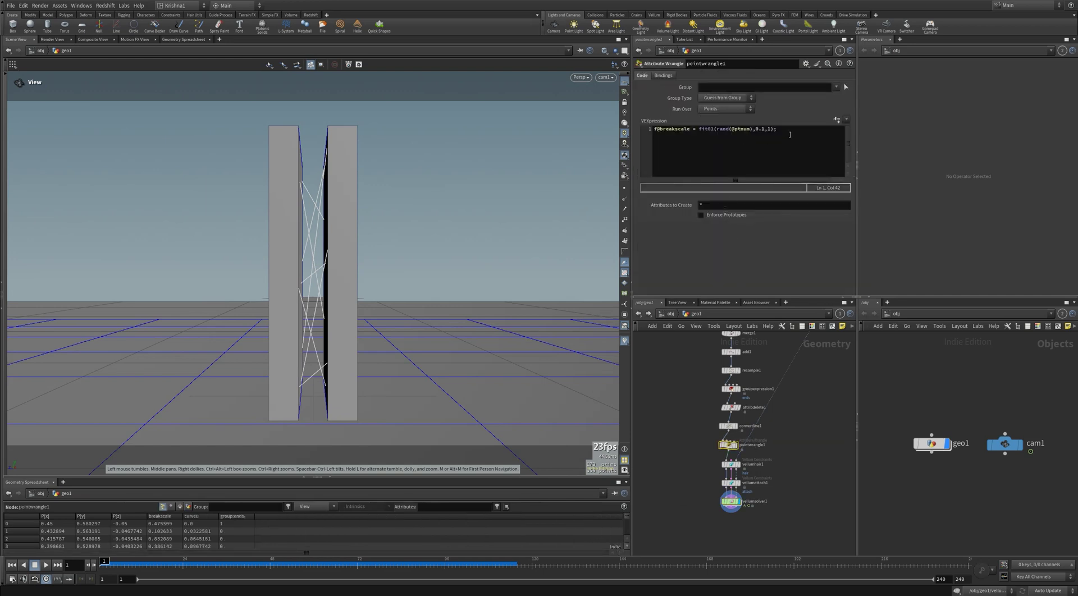
pyautogui.moveTo(790, 134); pyautogui.dragTo(651, 137)
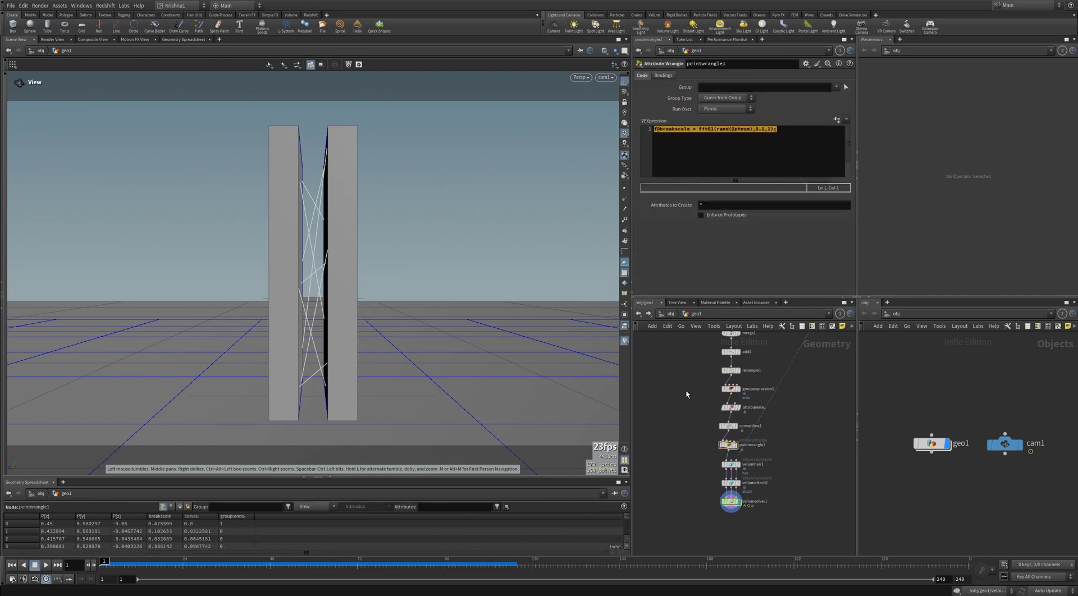
pyautogui.doubleClick(730, 501)
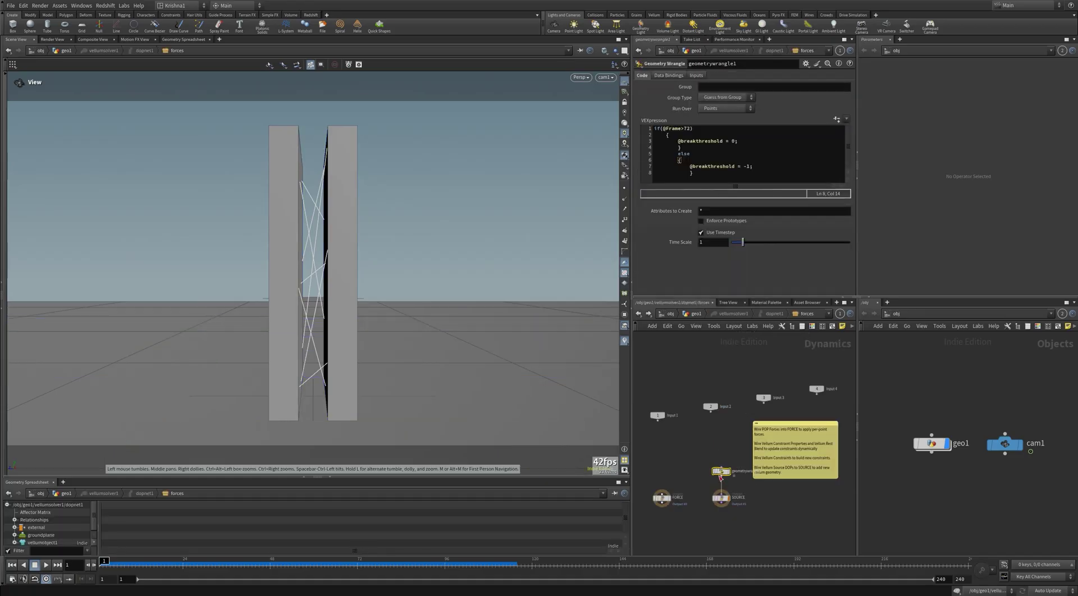
pyautogui.click(731, 142)
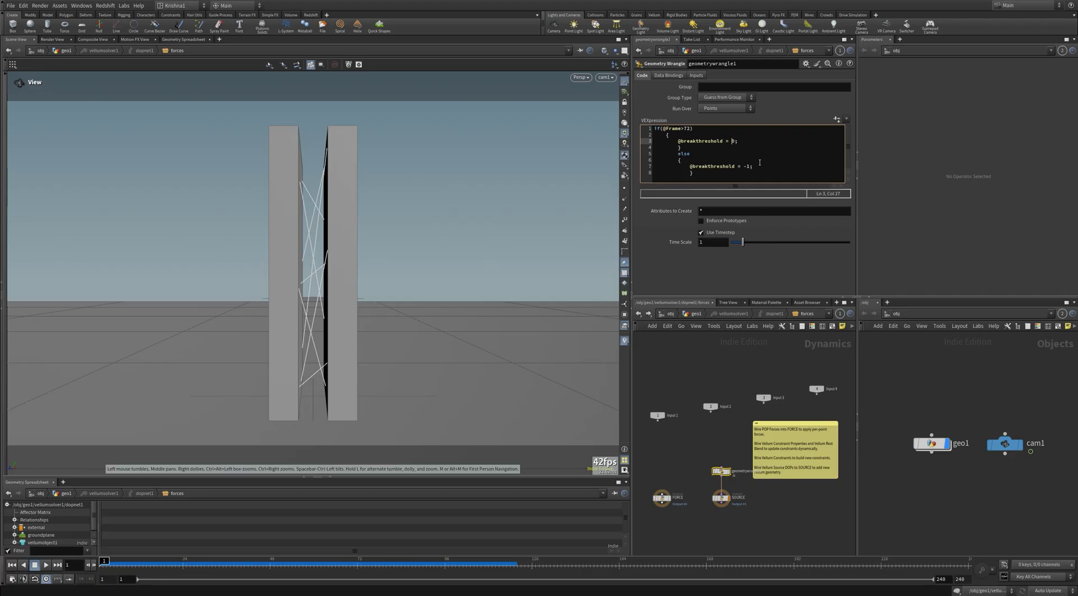
pyautogui.hotkey('ctrl', 'v')
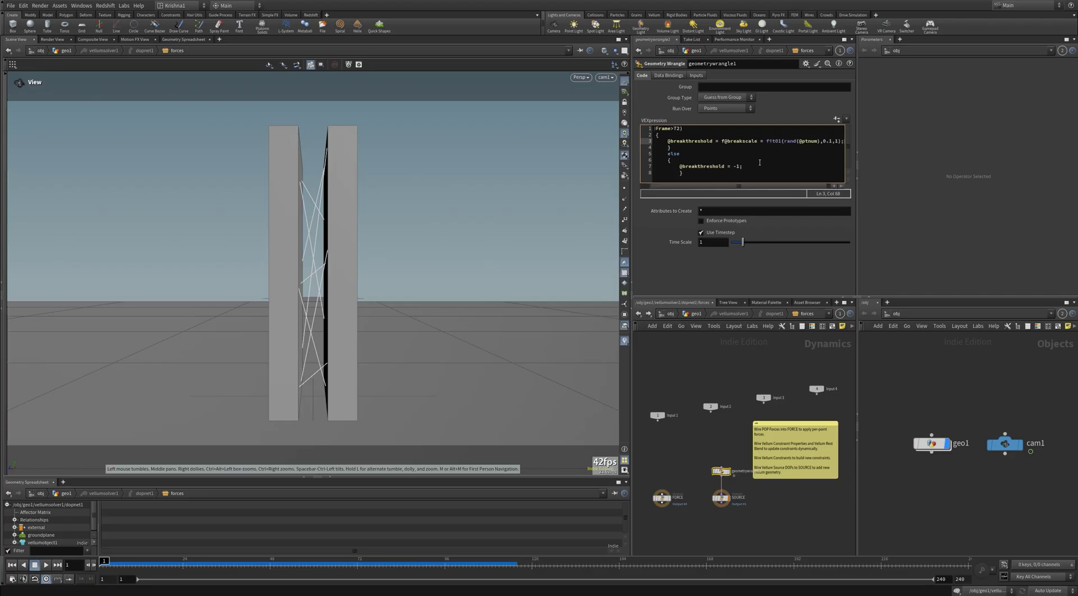
pyautogui.moveTo(765, 141); pyautogui.dragTo(724, 141)
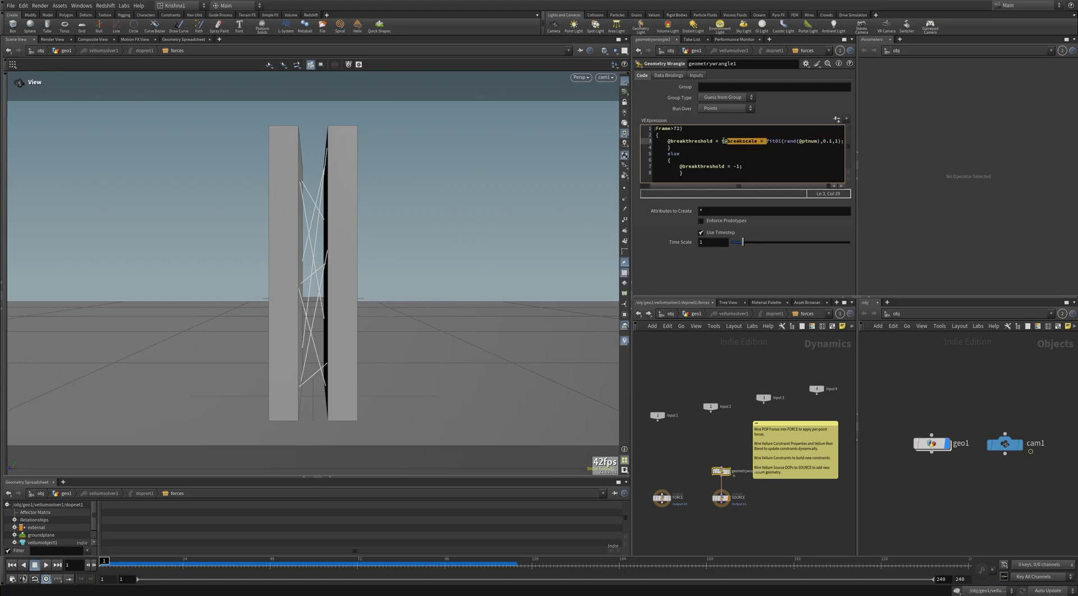
pyautogui.press('BackSpace')
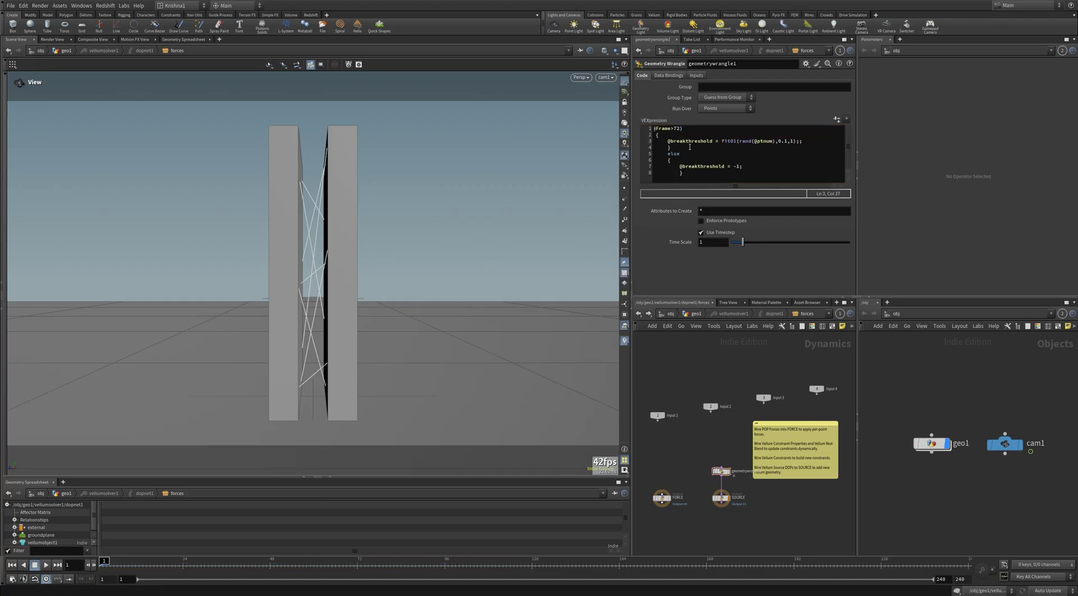
pyautogui.moveTo(667, 140); pyautogui.dragTo(714, 141)
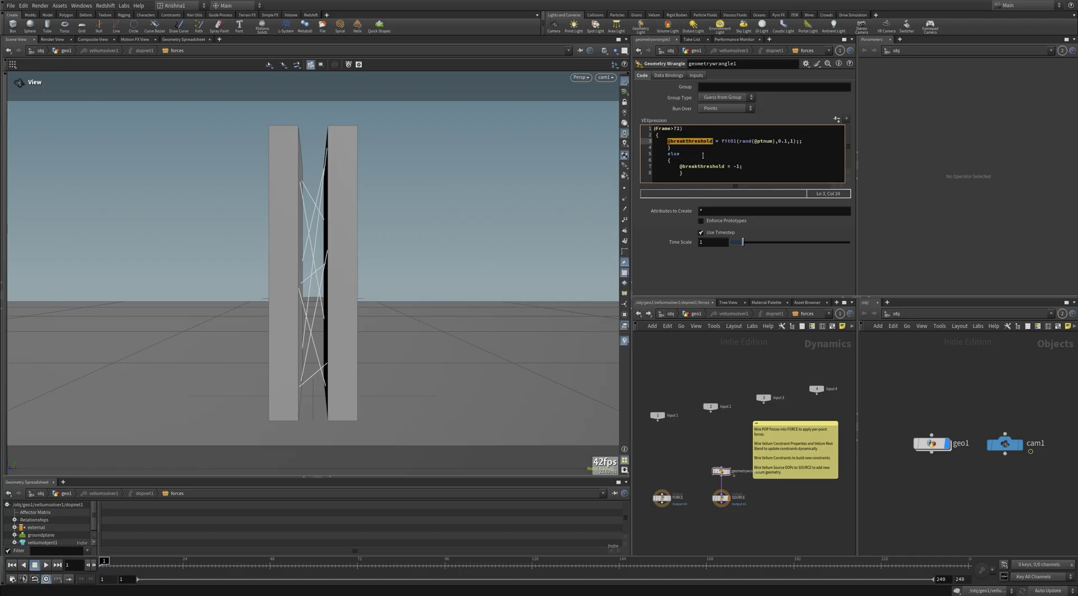
# Step: Bypass pointwrangle1, the random breakscale wrangle, in the geo1 network
pyautogui.click(696, 314)
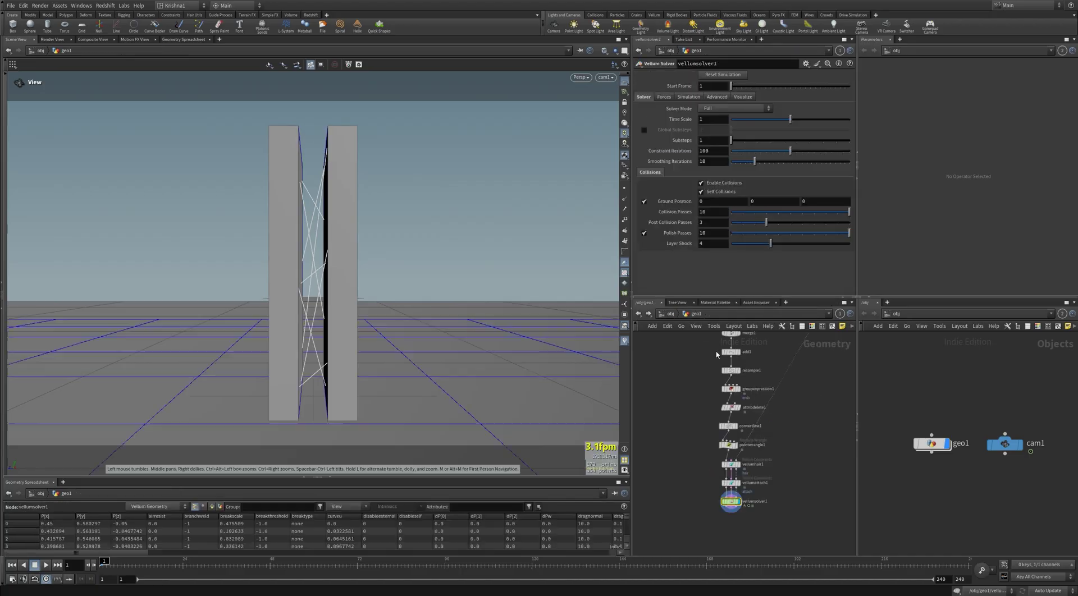
pyautogui.click(727, 445)
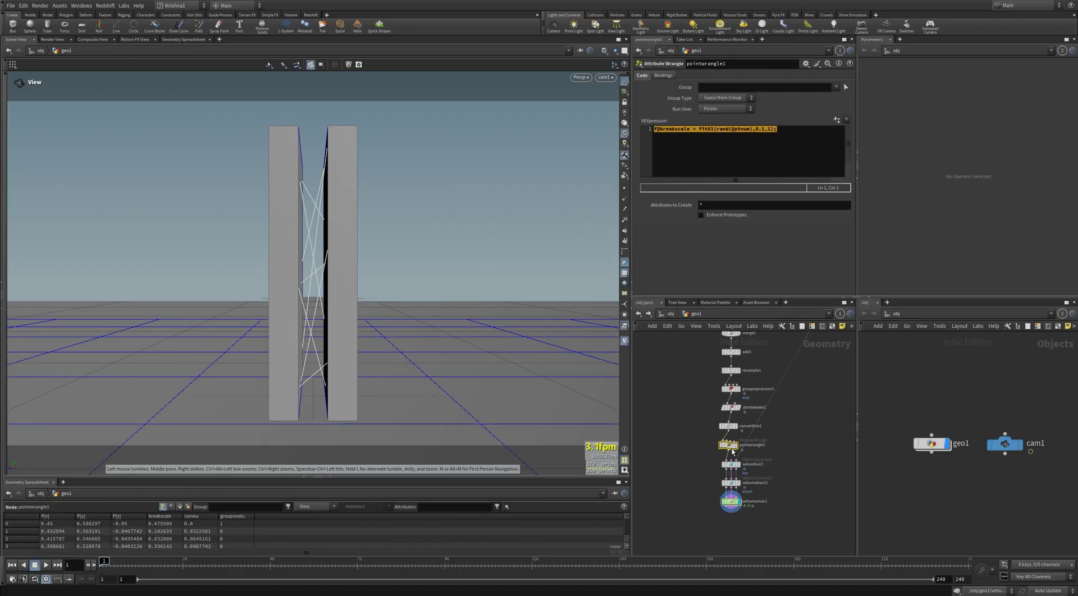
pyautogui.click(717, 438)
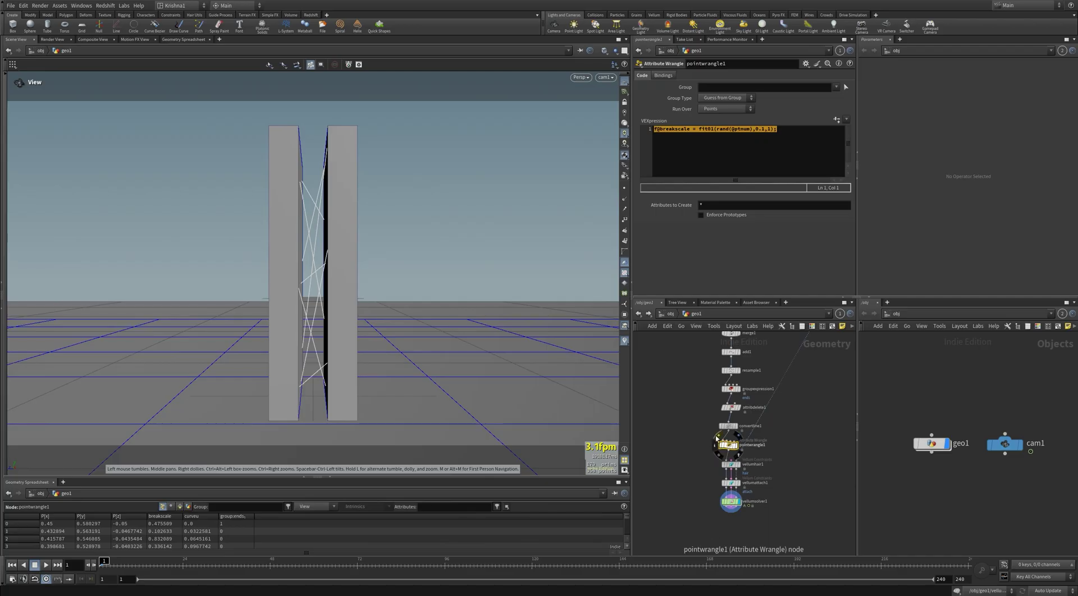
# Step: Set vellumhair1's Breaking Threshold to 100
pyautogui.click(730, 464)
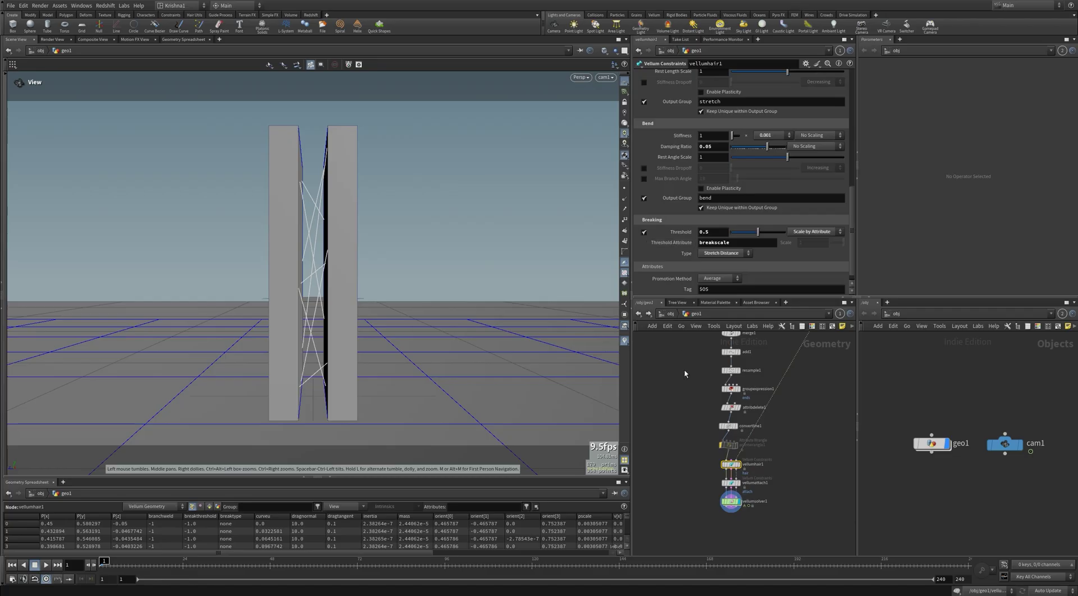
pyautogui.click(719, 231)
pyautogui.write('100')
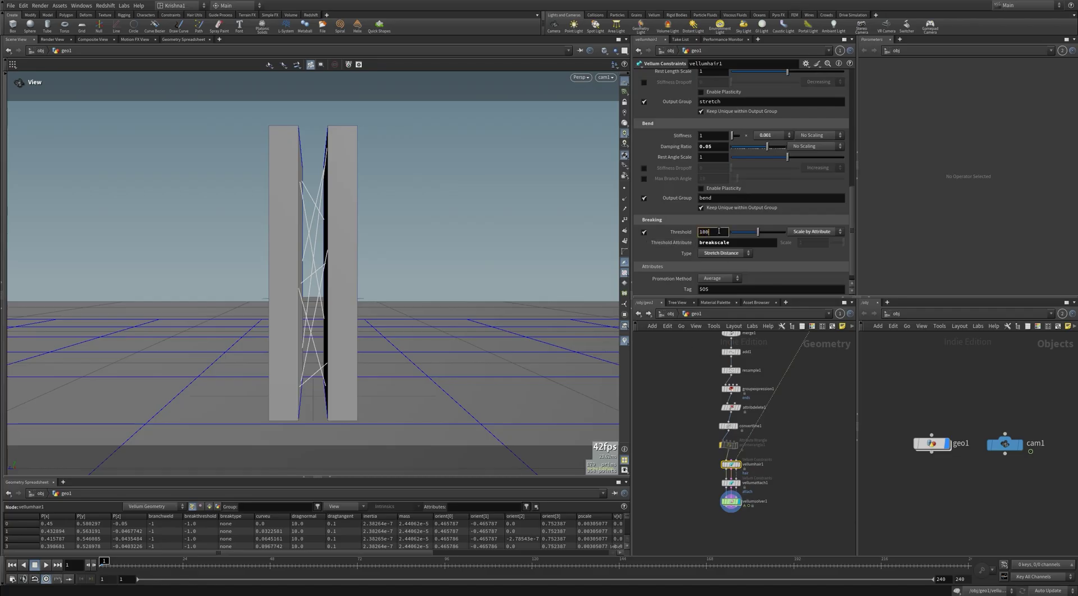
pyautogui.press('Return')
# Step: Test the simulation through frames 68–78, then set the threshold scaling to No Scaling
pyautogui.press('Up')
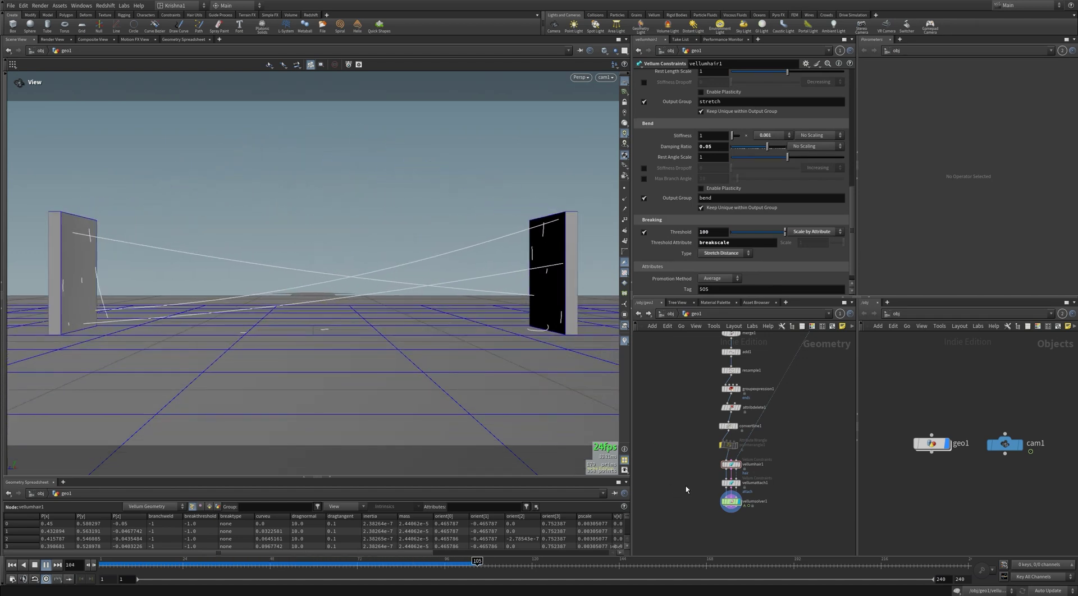
pyautogui.click(344, 561)
pyautogui.moveTo(343, 560); pyautogui.dragTo(121, 556)
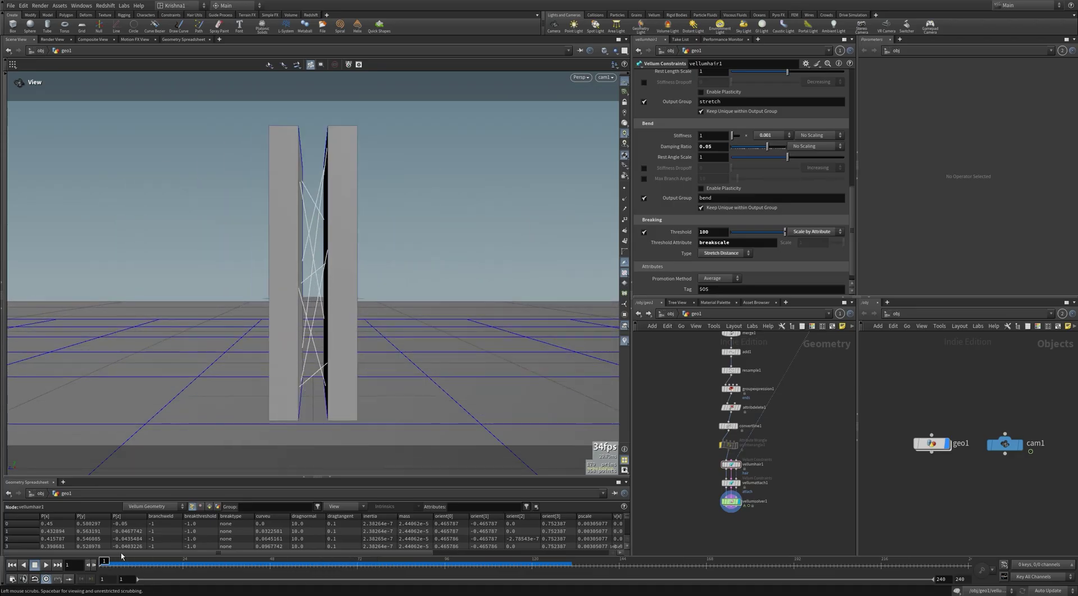
pyautogui.click(807, 232)
pyautogui.click(800, 250)
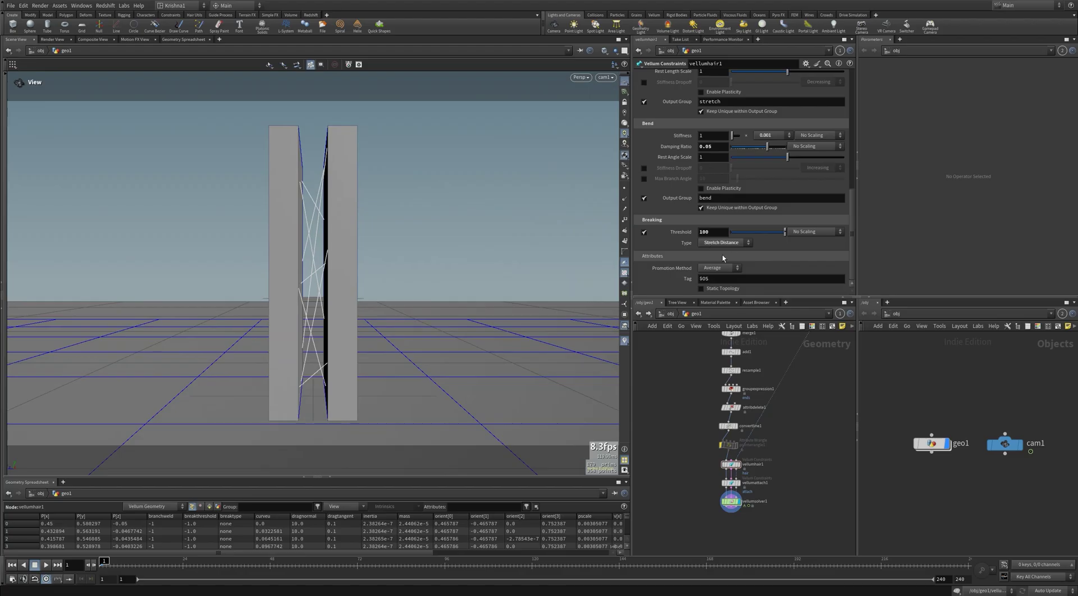
# Step: In geometrywrangle1, lower the fit01 minimum to 0.025 and clear the old frame 72 value
pyautogui.doubleClick(730, 501)
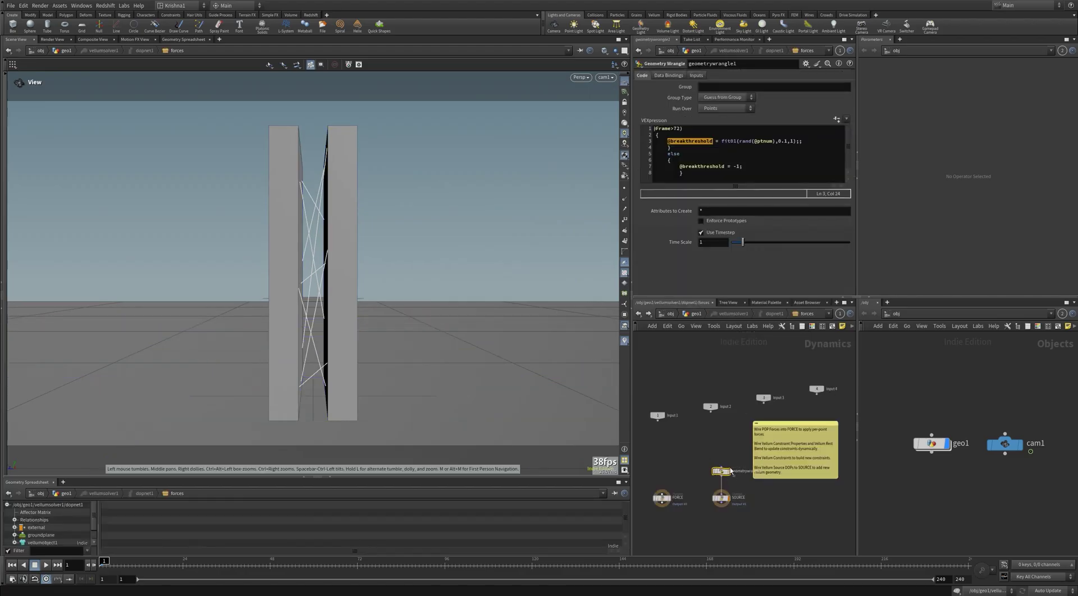
pyautogui.click(784, 142)
pyautogui.write('05')
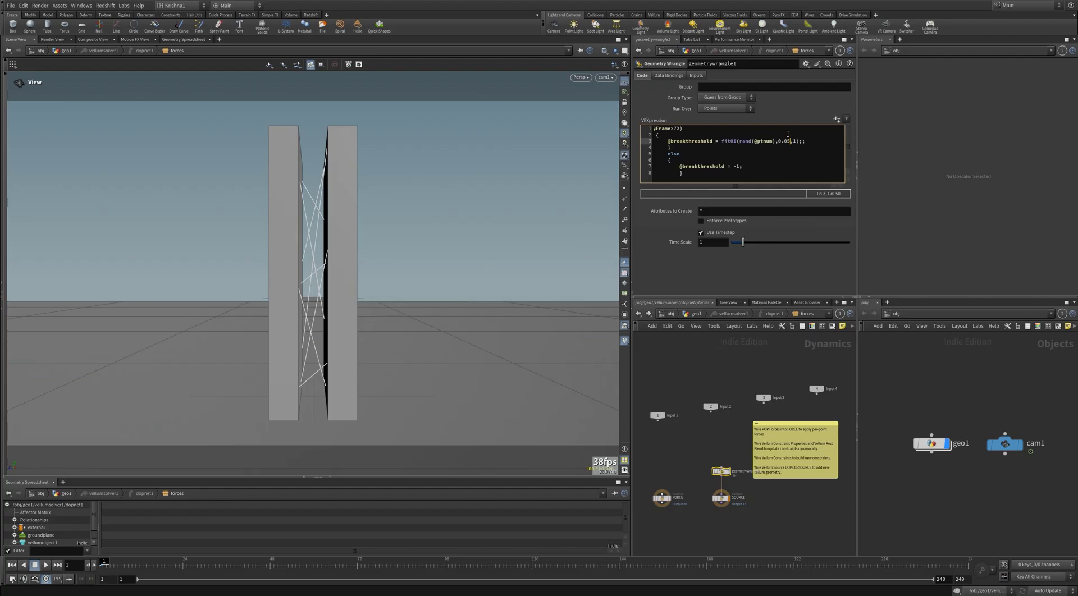
pyautogui.write('2')
pyautogui.click(677, 129)
pyautogui.press('BackSpace')
# Step: Set the break frame to 96, then replay the simulation in geo1 and scrub back to check
pyautogui.write('96')
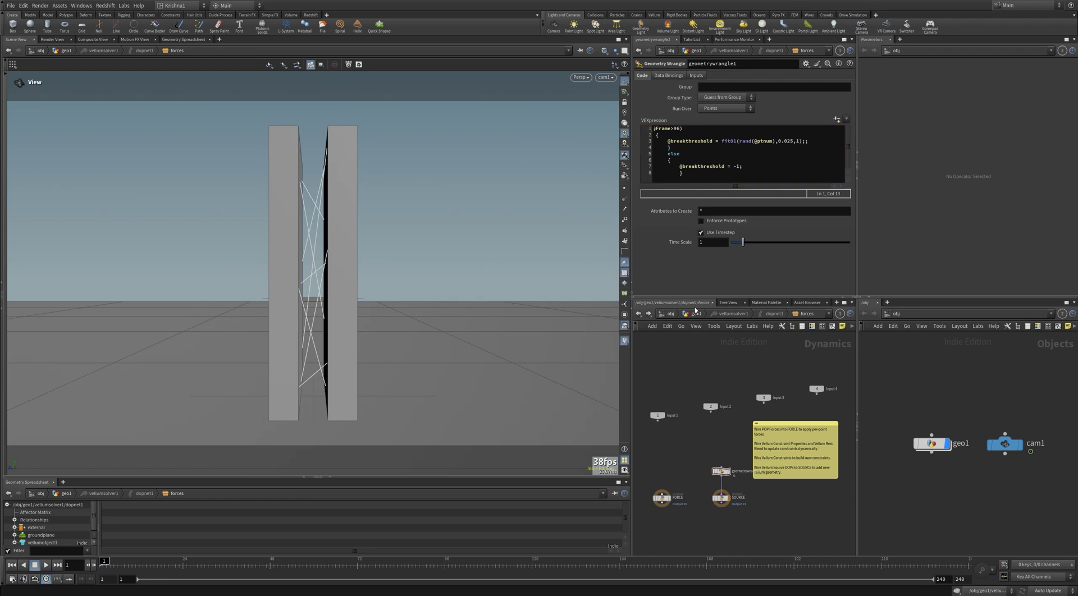
pyautogui.click(695, 313)
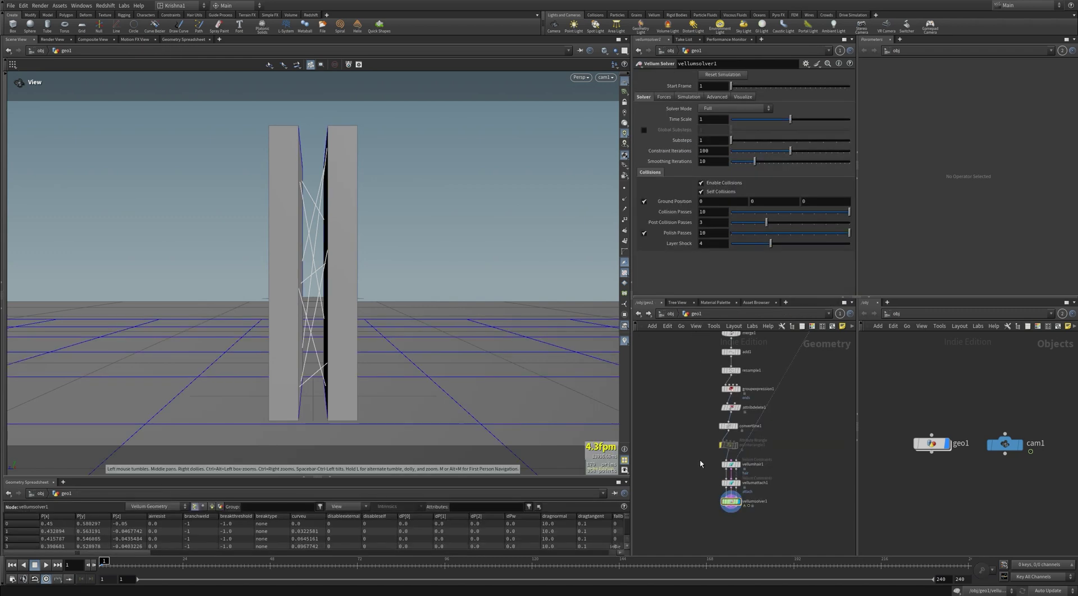
pyautogui.press('Up')
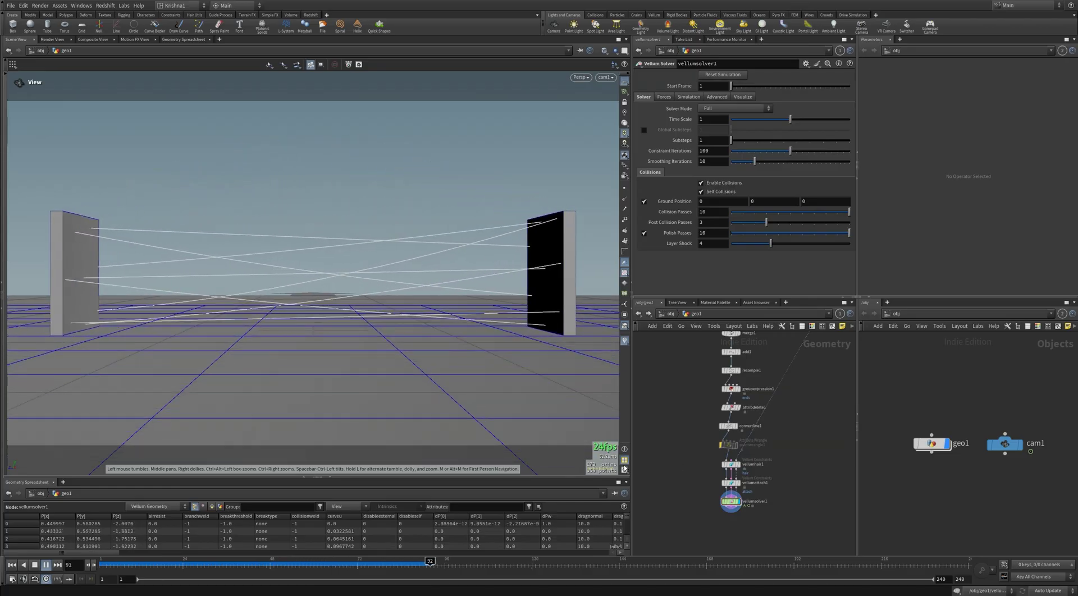
pyautogui.click(422, 561)
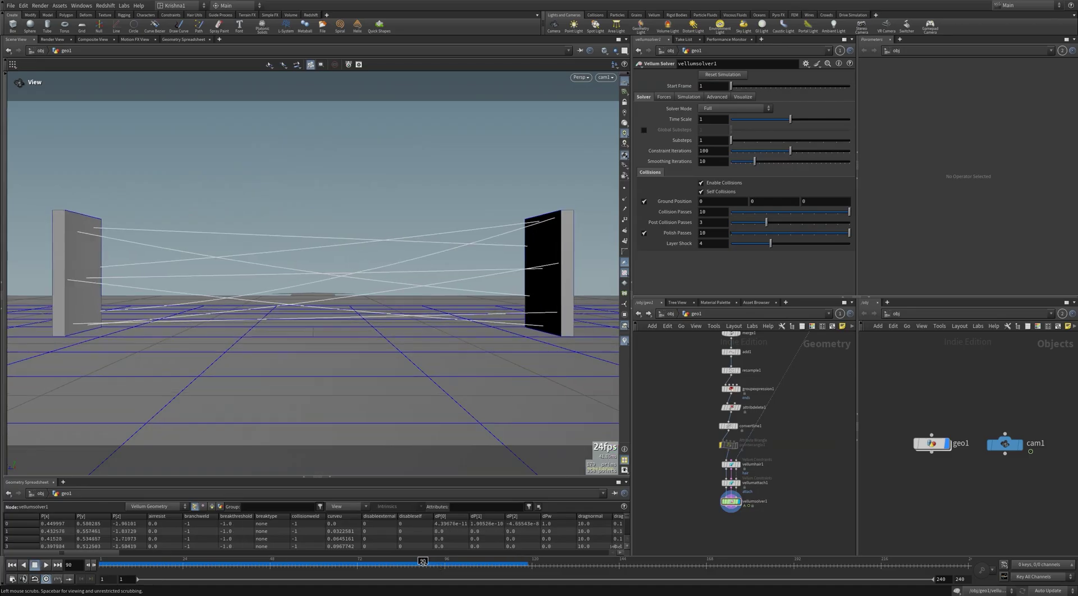
pyautogui.moveTo(423, 561); pyautogui.dragTo(103, 565)
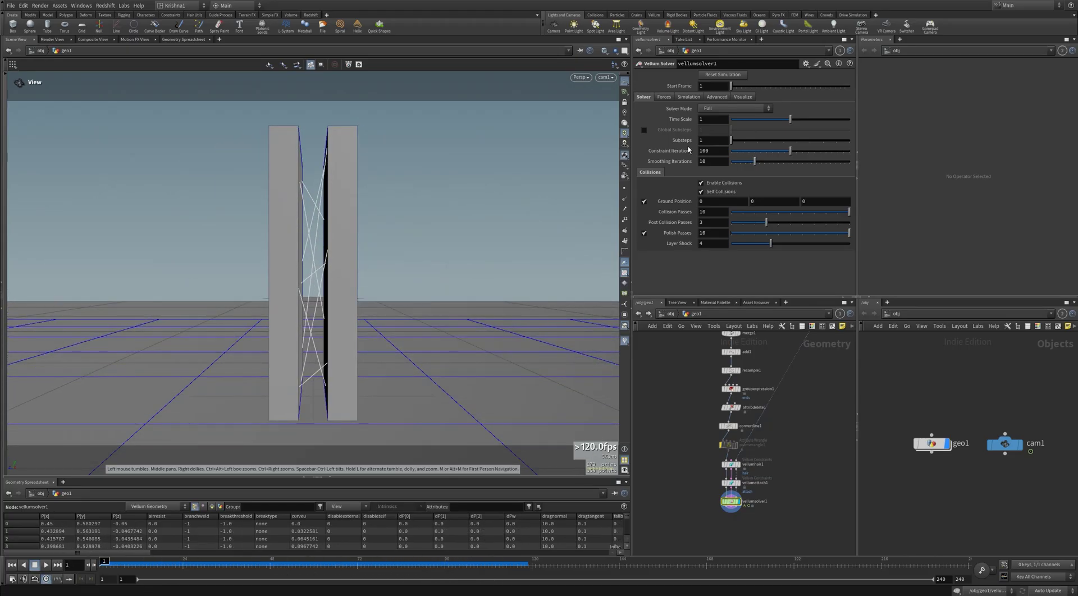
# Step: Set vellumsolver1 Substeps to 5 and play the simulation
pyautogui.click(785, 140)
pyautogui.press('Up')
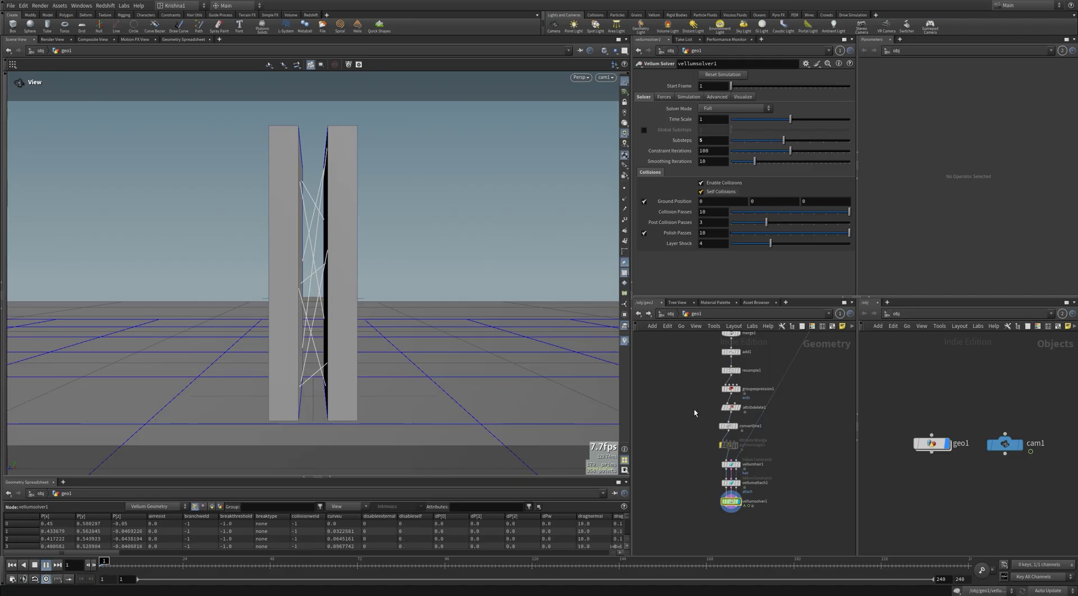